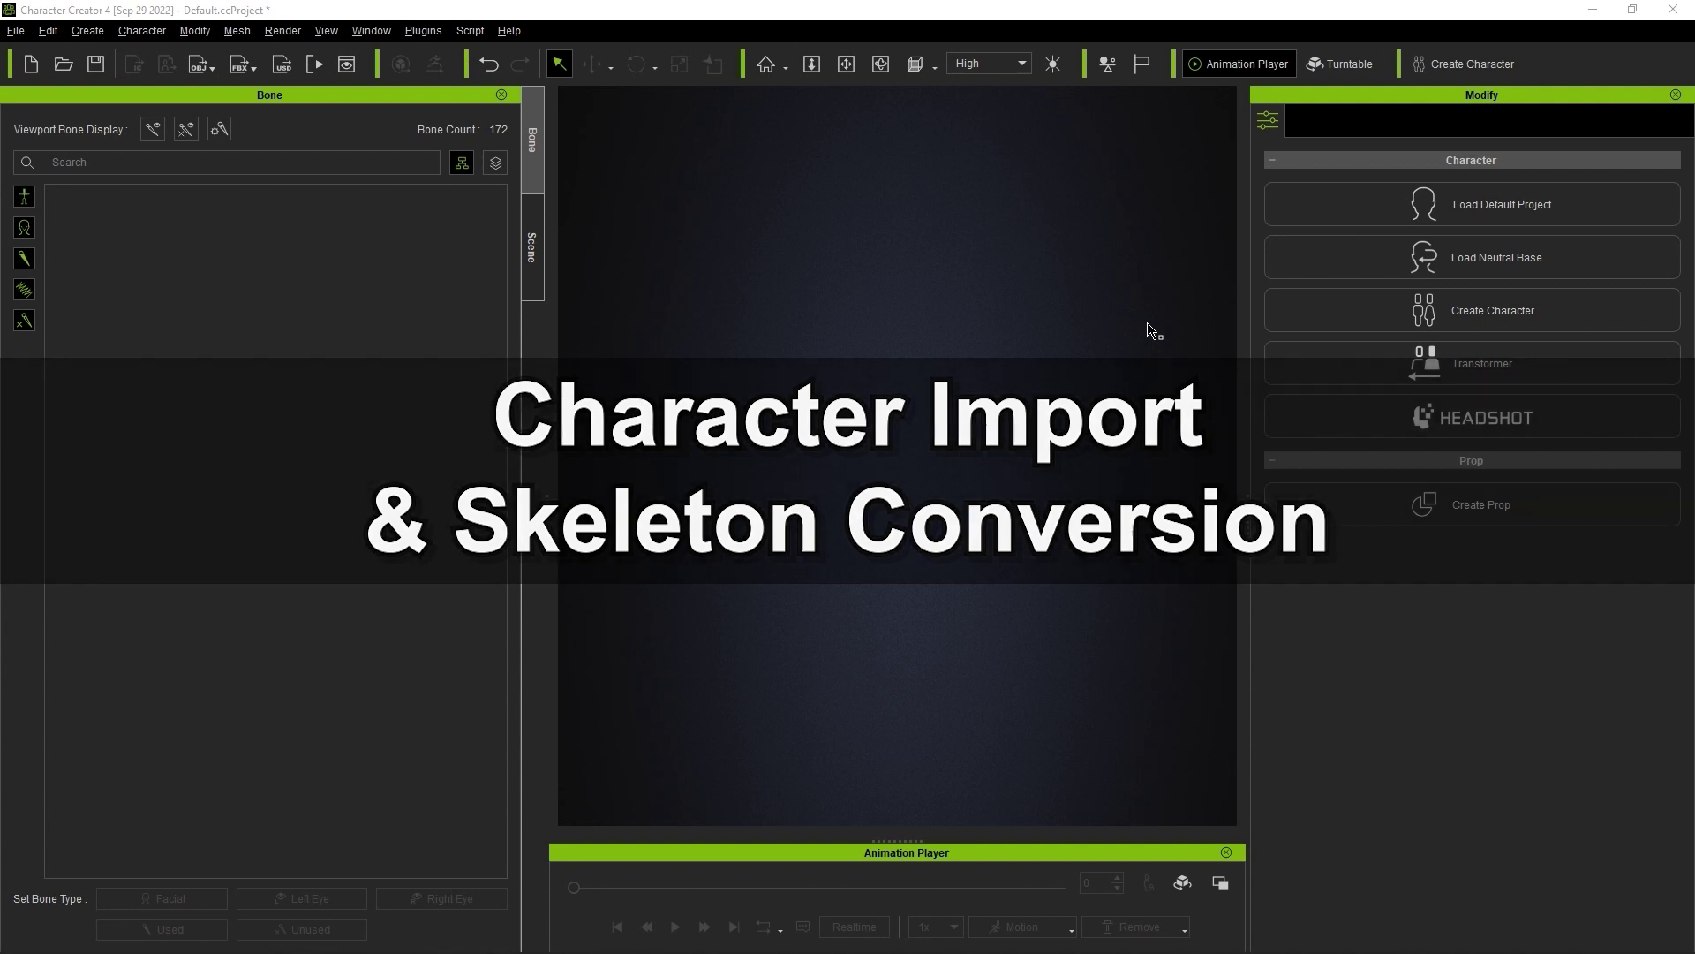
# Step: Import DAZ8F_Minto.Fbx as a humanoid character, accepting the Daz4Genesis3 conversion profile
pyautogui.click(488, 400)
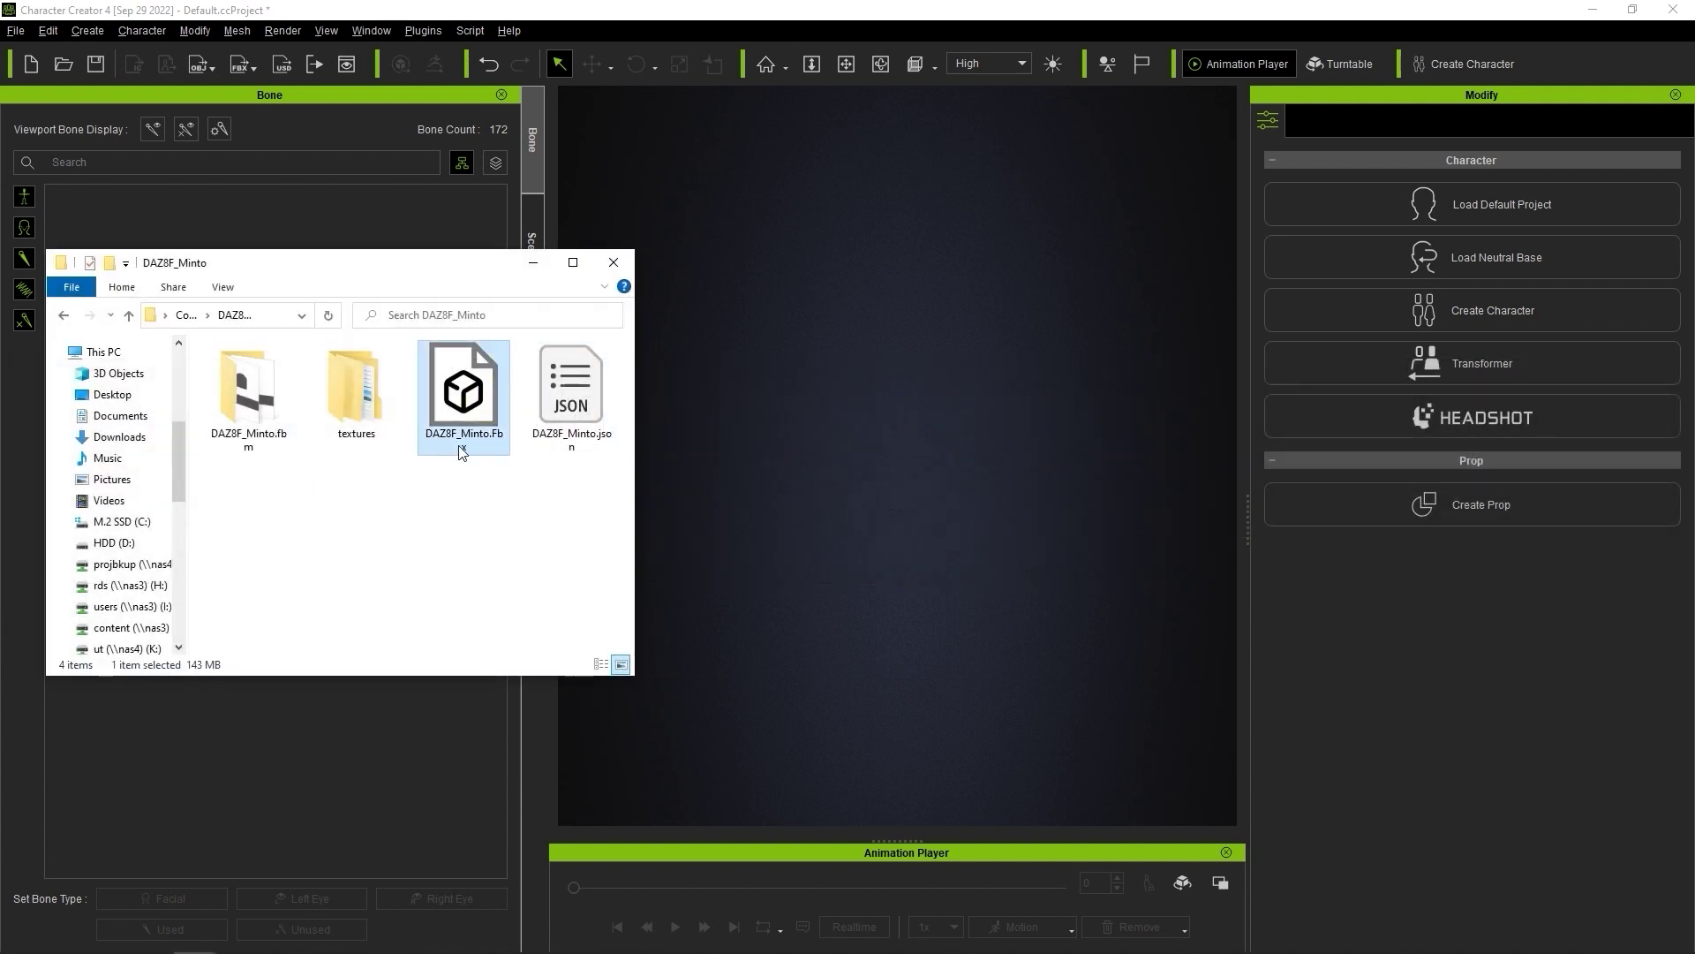
pyautogui.moveTo(505, 379); pyautogui.dragTo(857, 418)
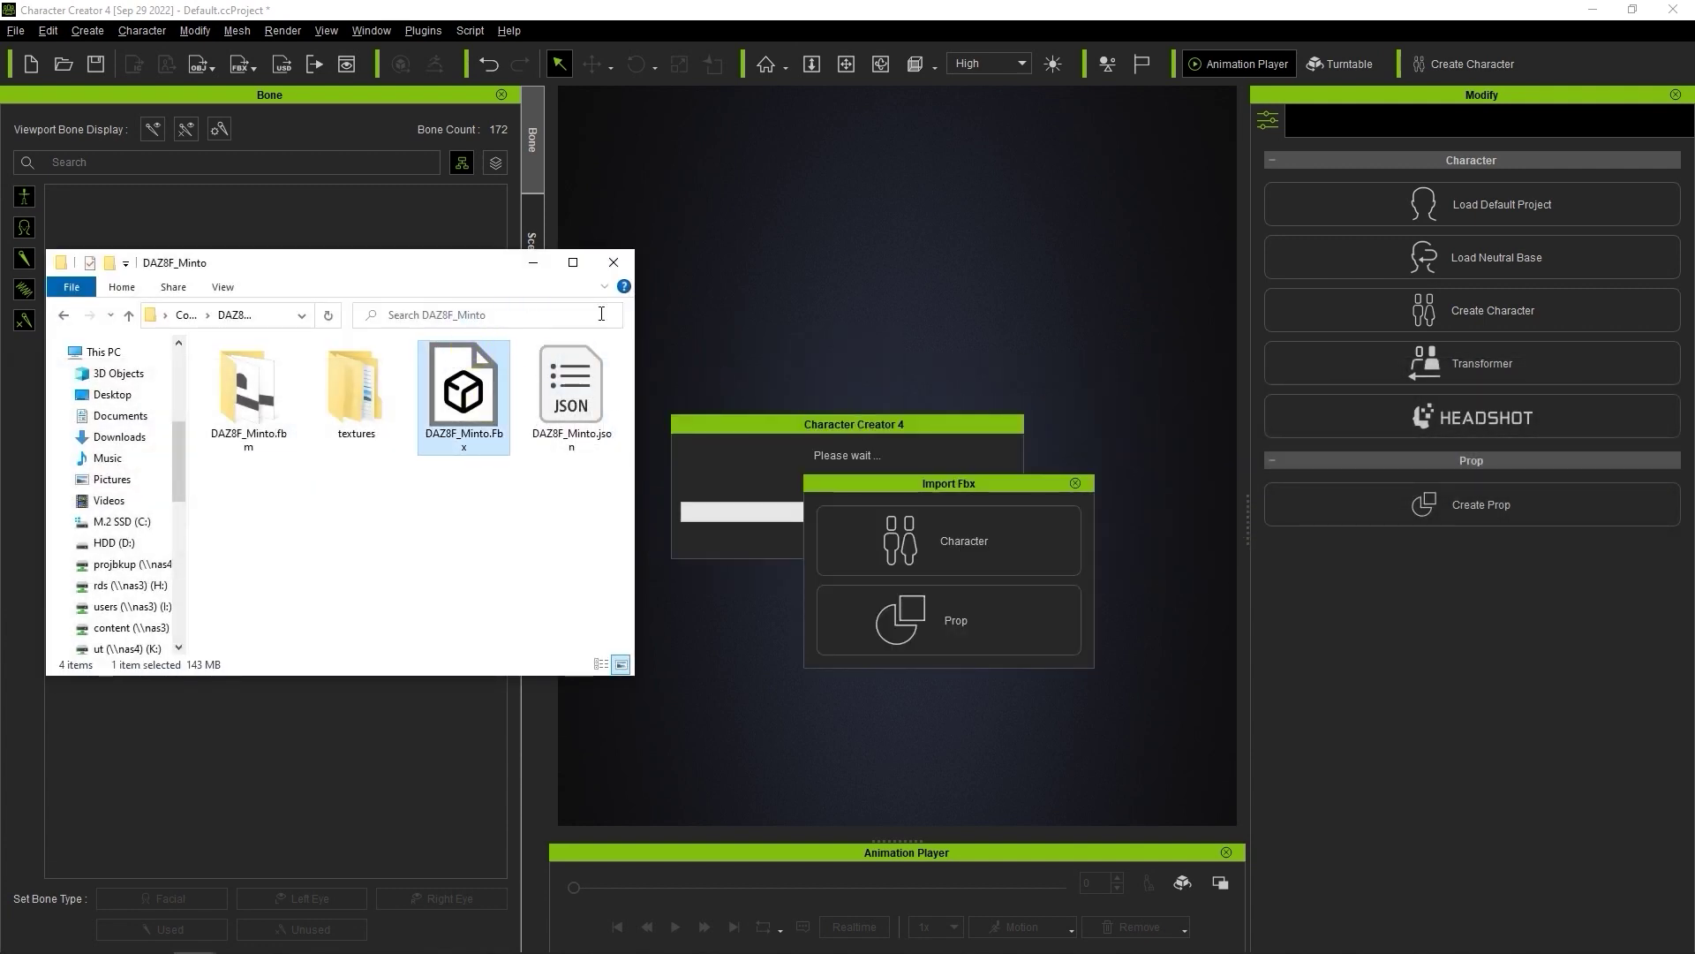
pyautogui.click(889, 554)
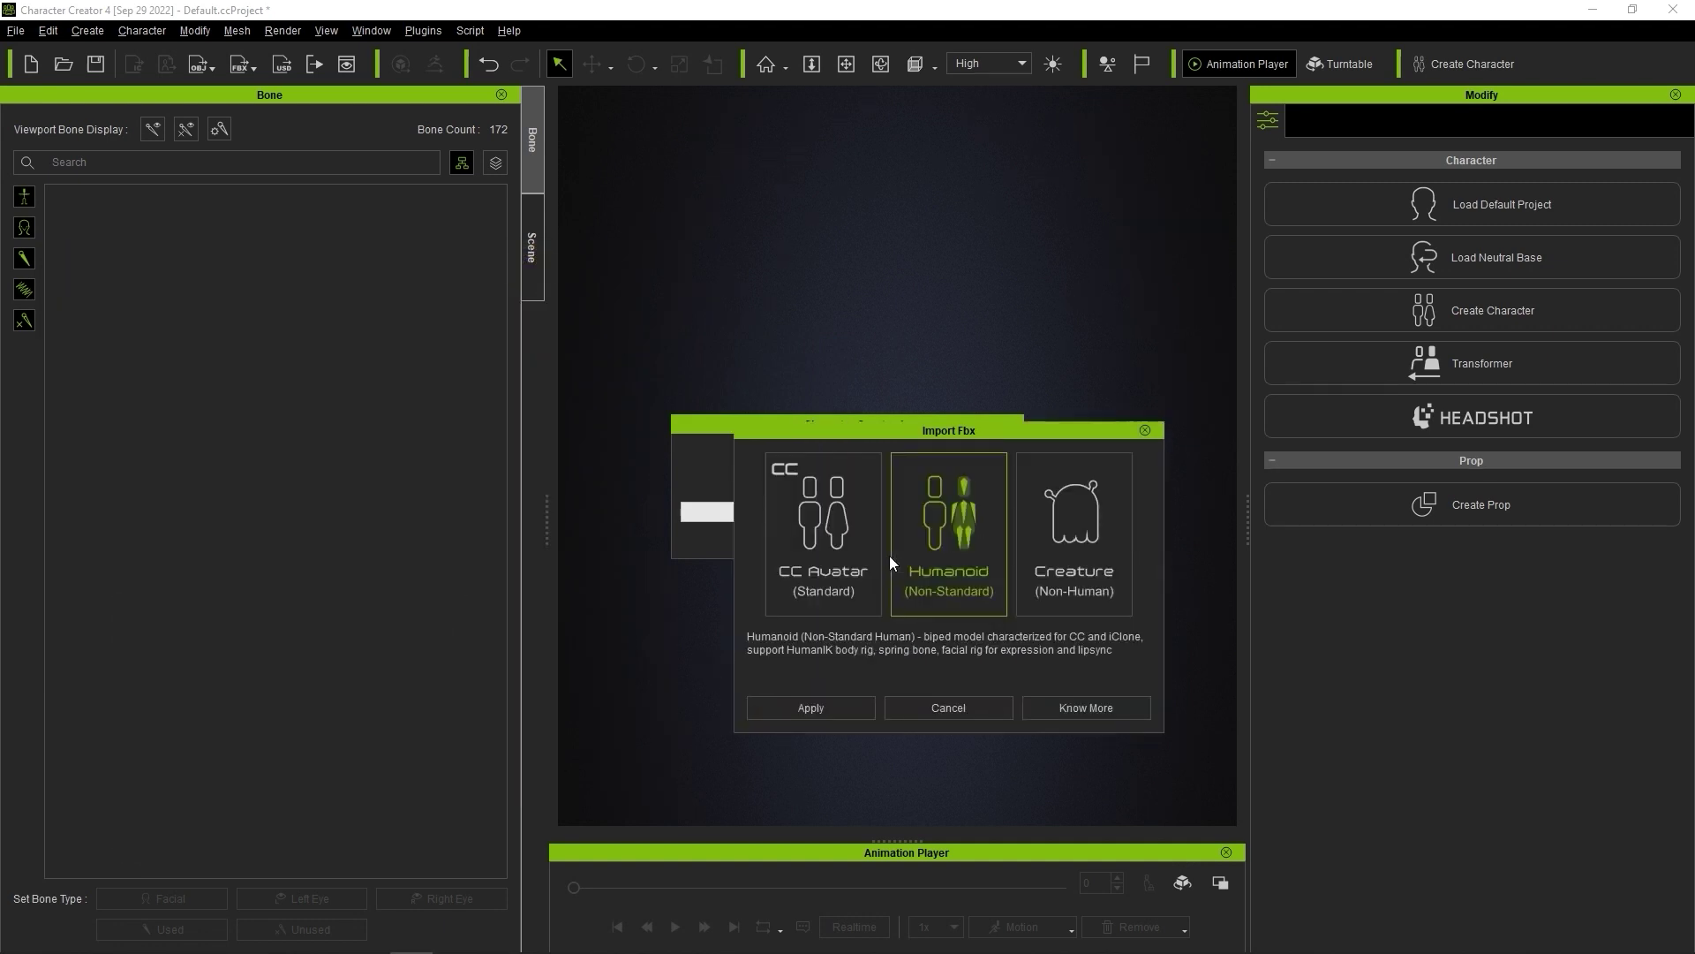
pyautogui.click(830, 707)
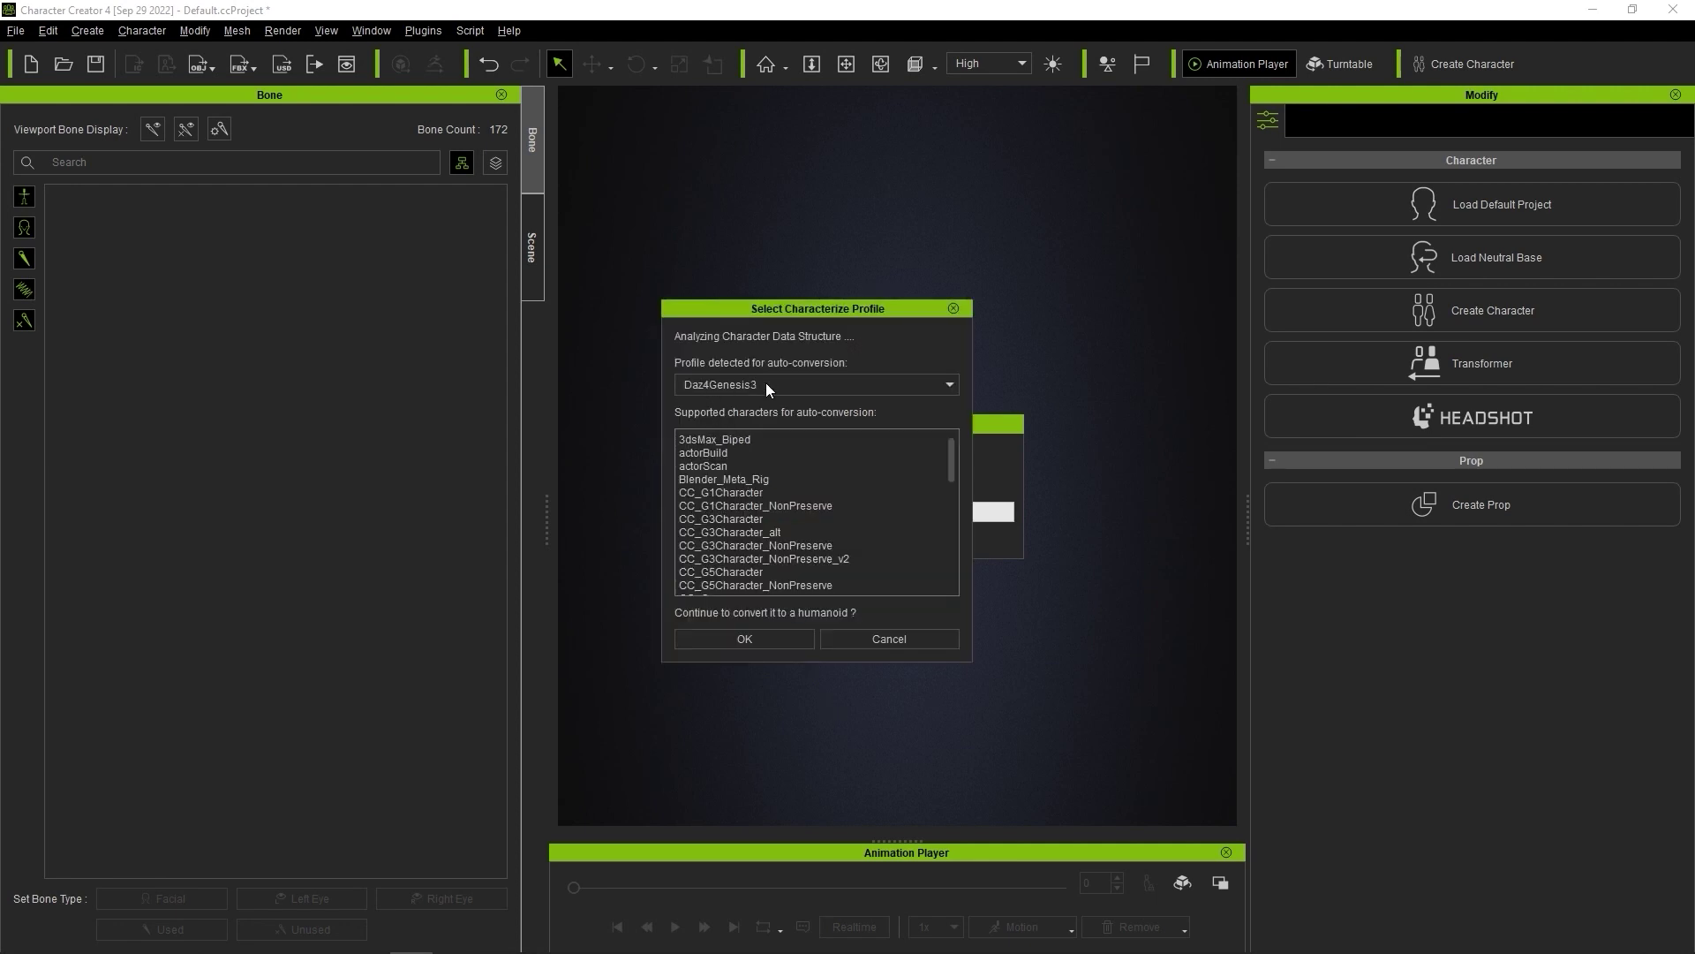
pyautogui.click(781, 641)
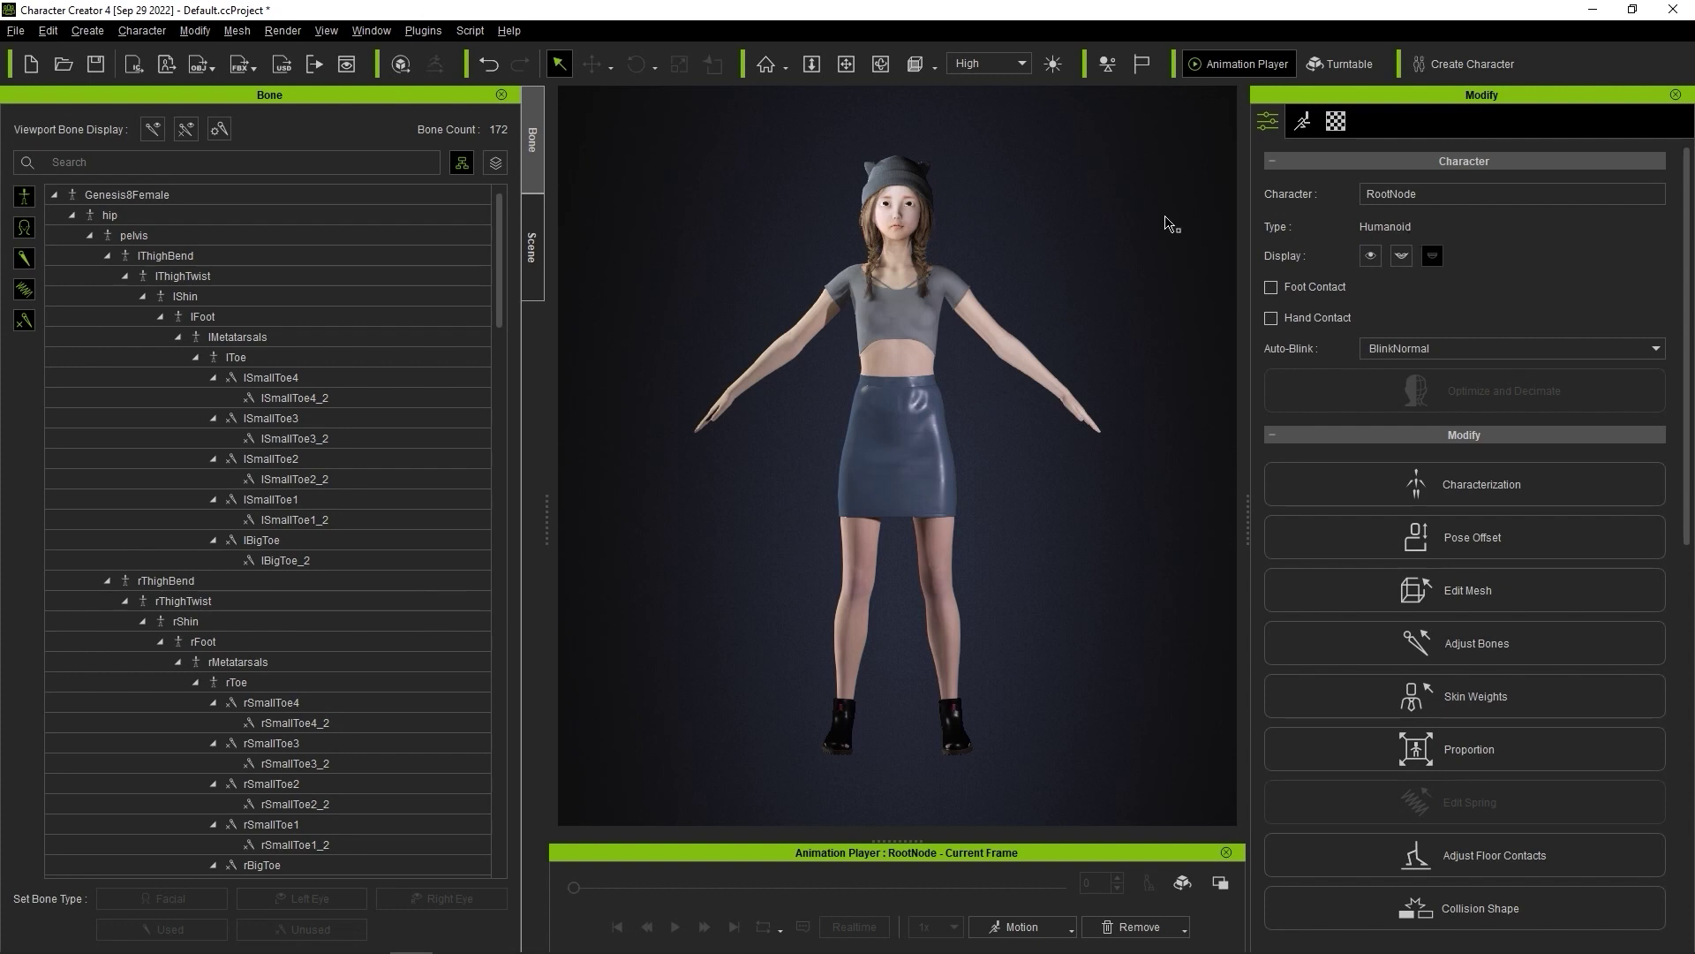
# Step: Open the Bone Manager and display the skeleton over the Minto character
pyautogui.click(370, 33)
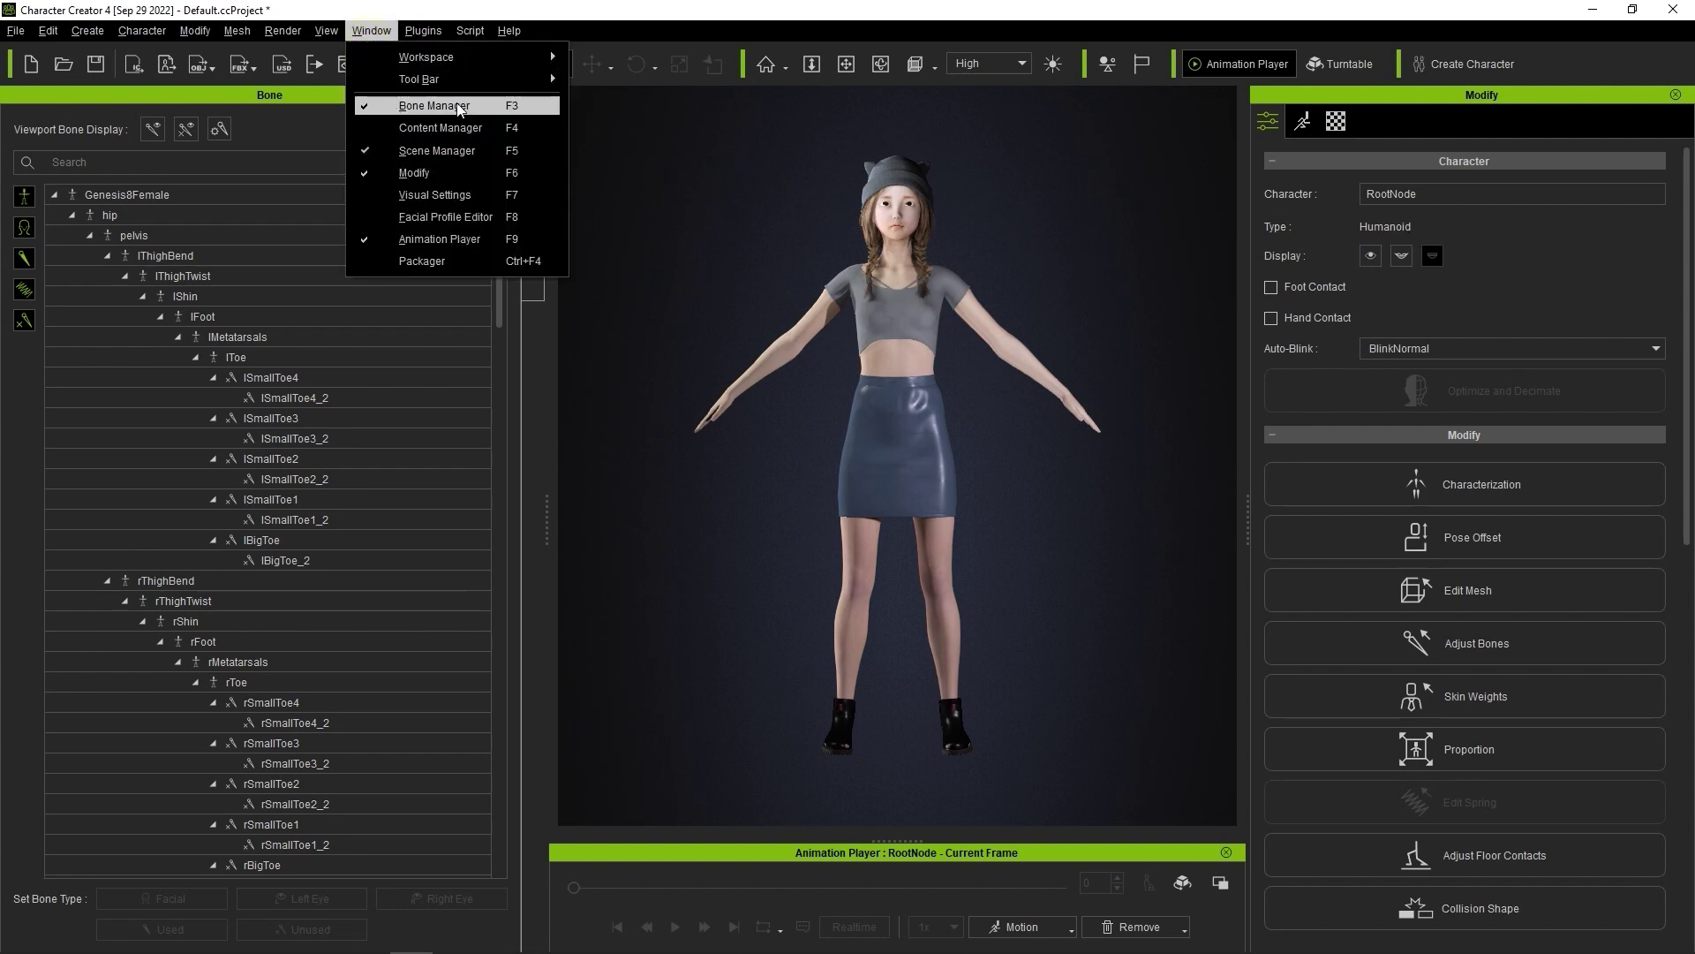
pyautogui.click(377, 33)
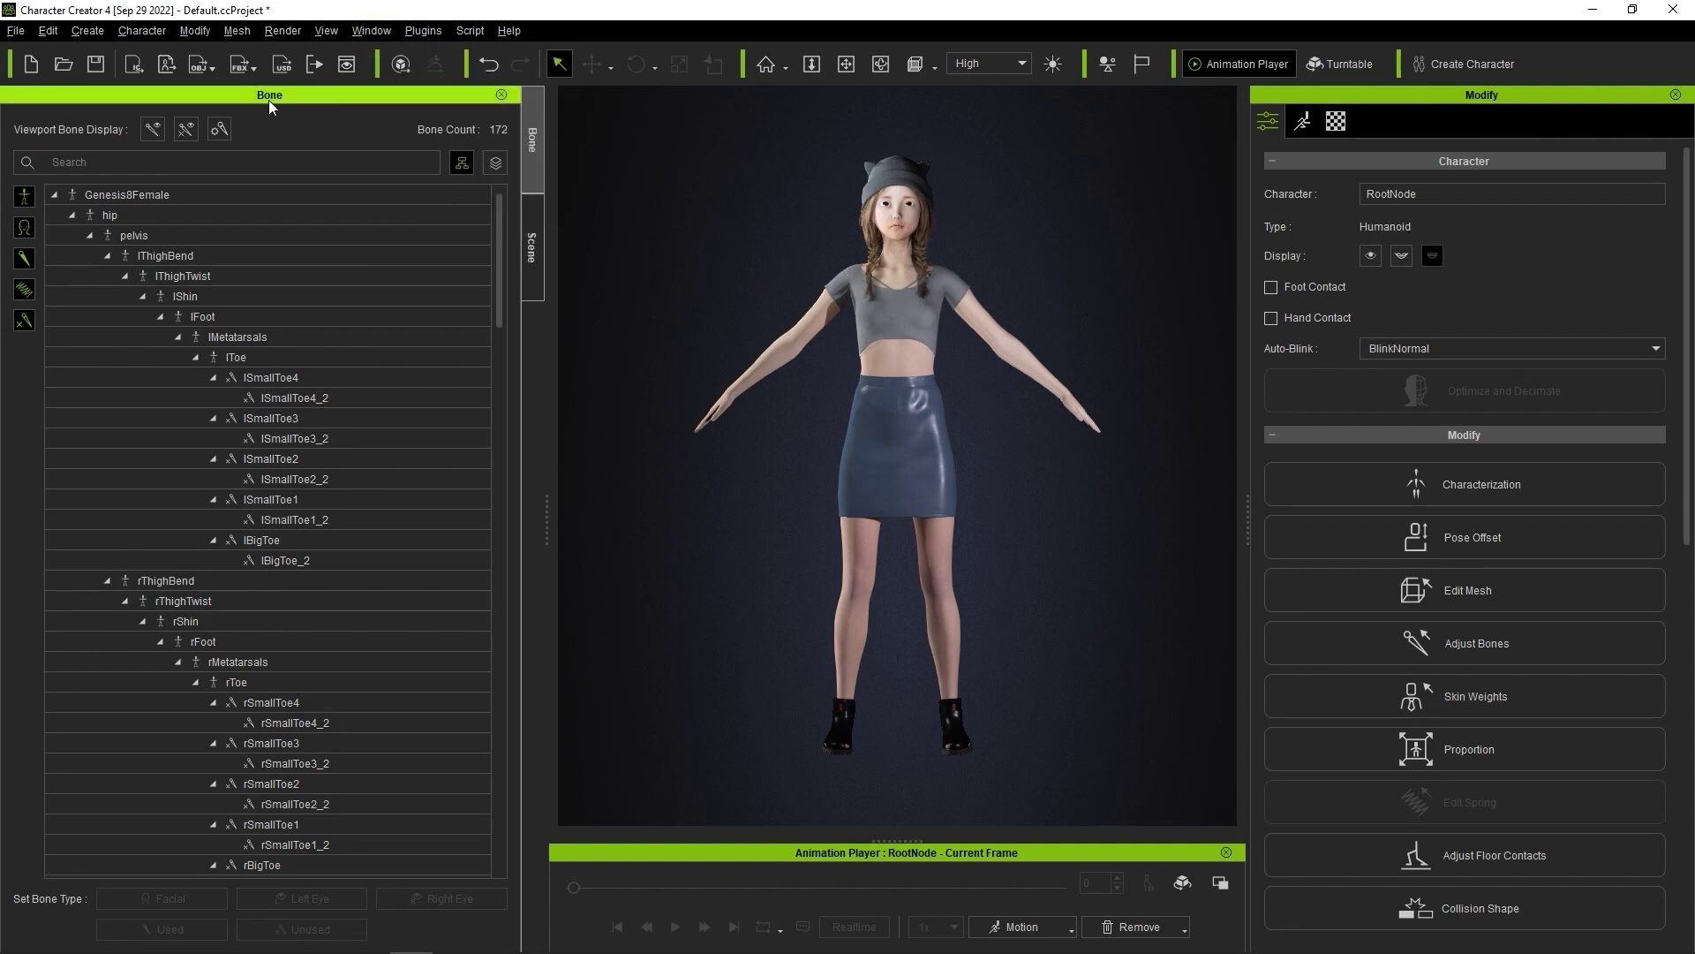
pyautogui.moveTo(499, 230); pyautogui.dragTo(492, 134)
pyautogui.click(152, 129)
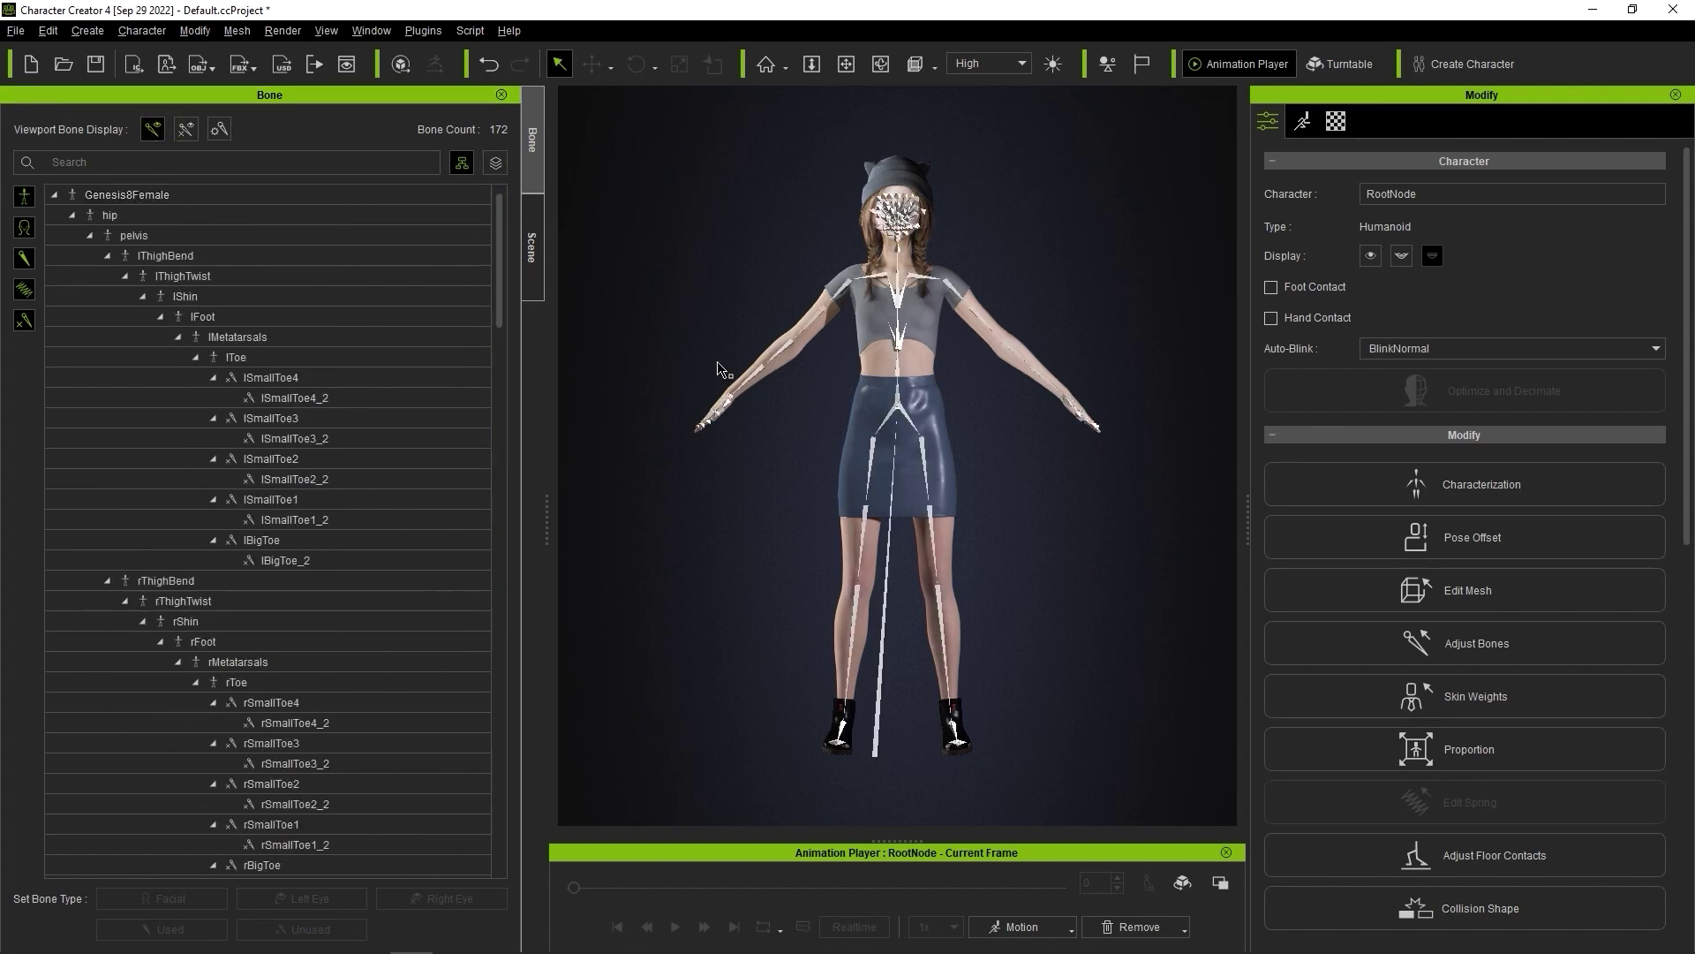
pyautogui.moveTo(719, 367); pyautogui.dragTo(888, 367, button='right')
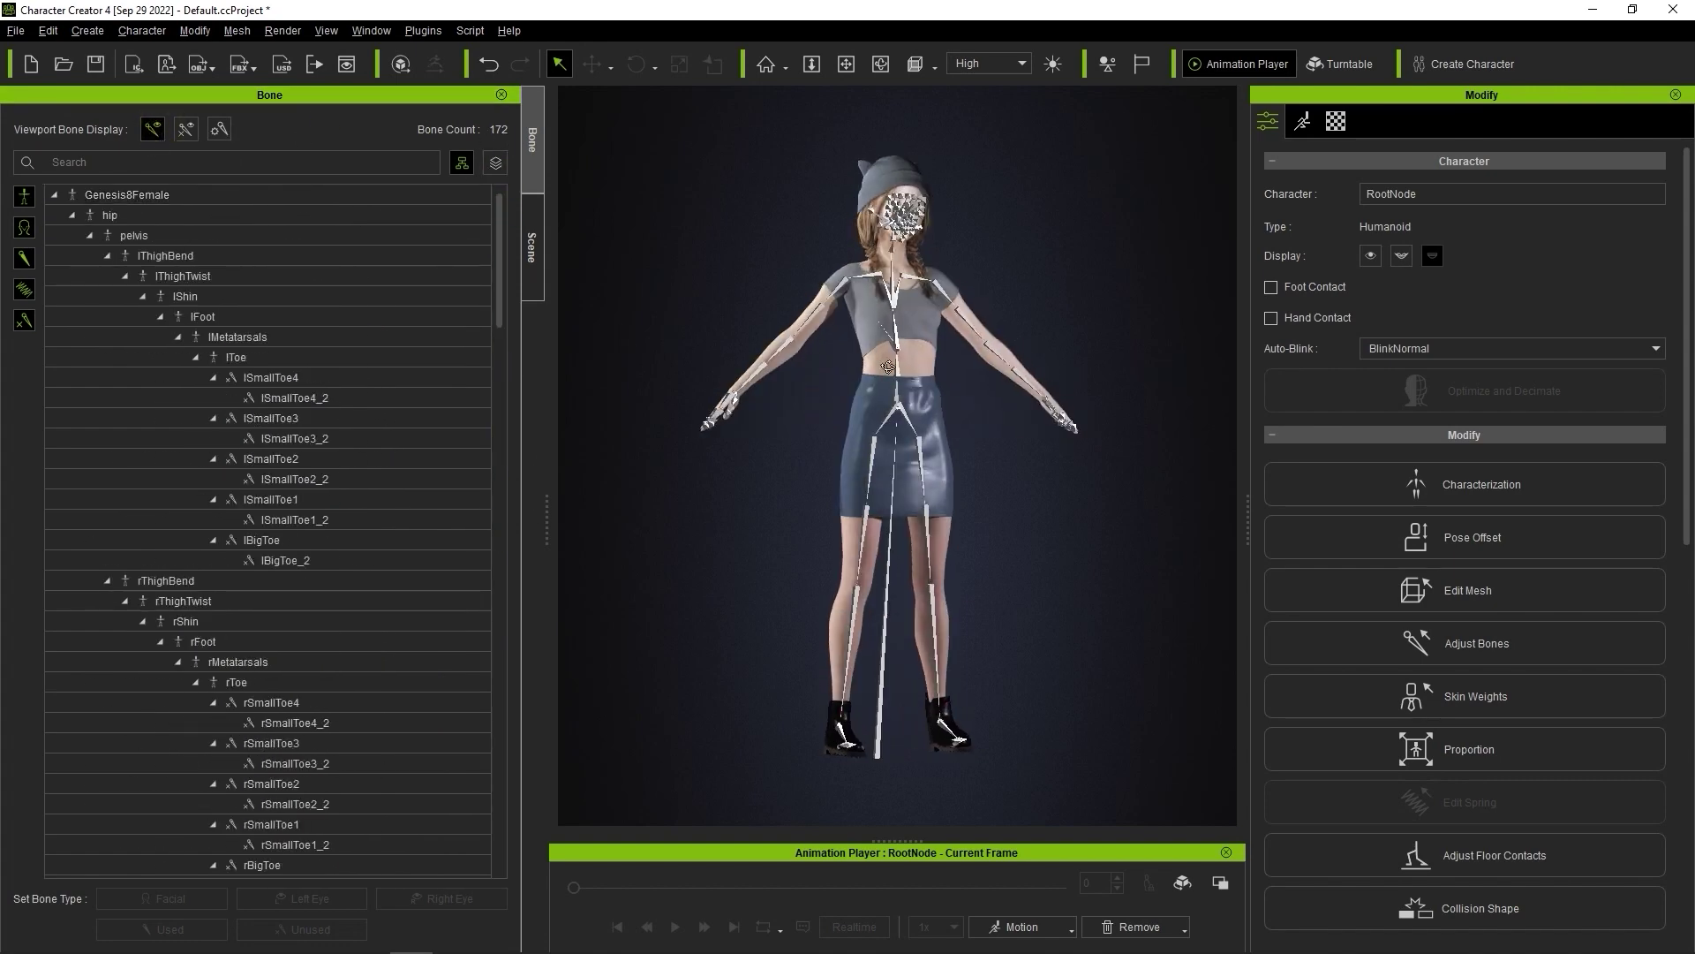
# Step: Frame the face camera, shrink the bone gizmos, and scroll Modify to AccuRIG
pyautogui.click(934, 65)
pyautogui.click(939, 235)
pyautogui.click(244, 139)
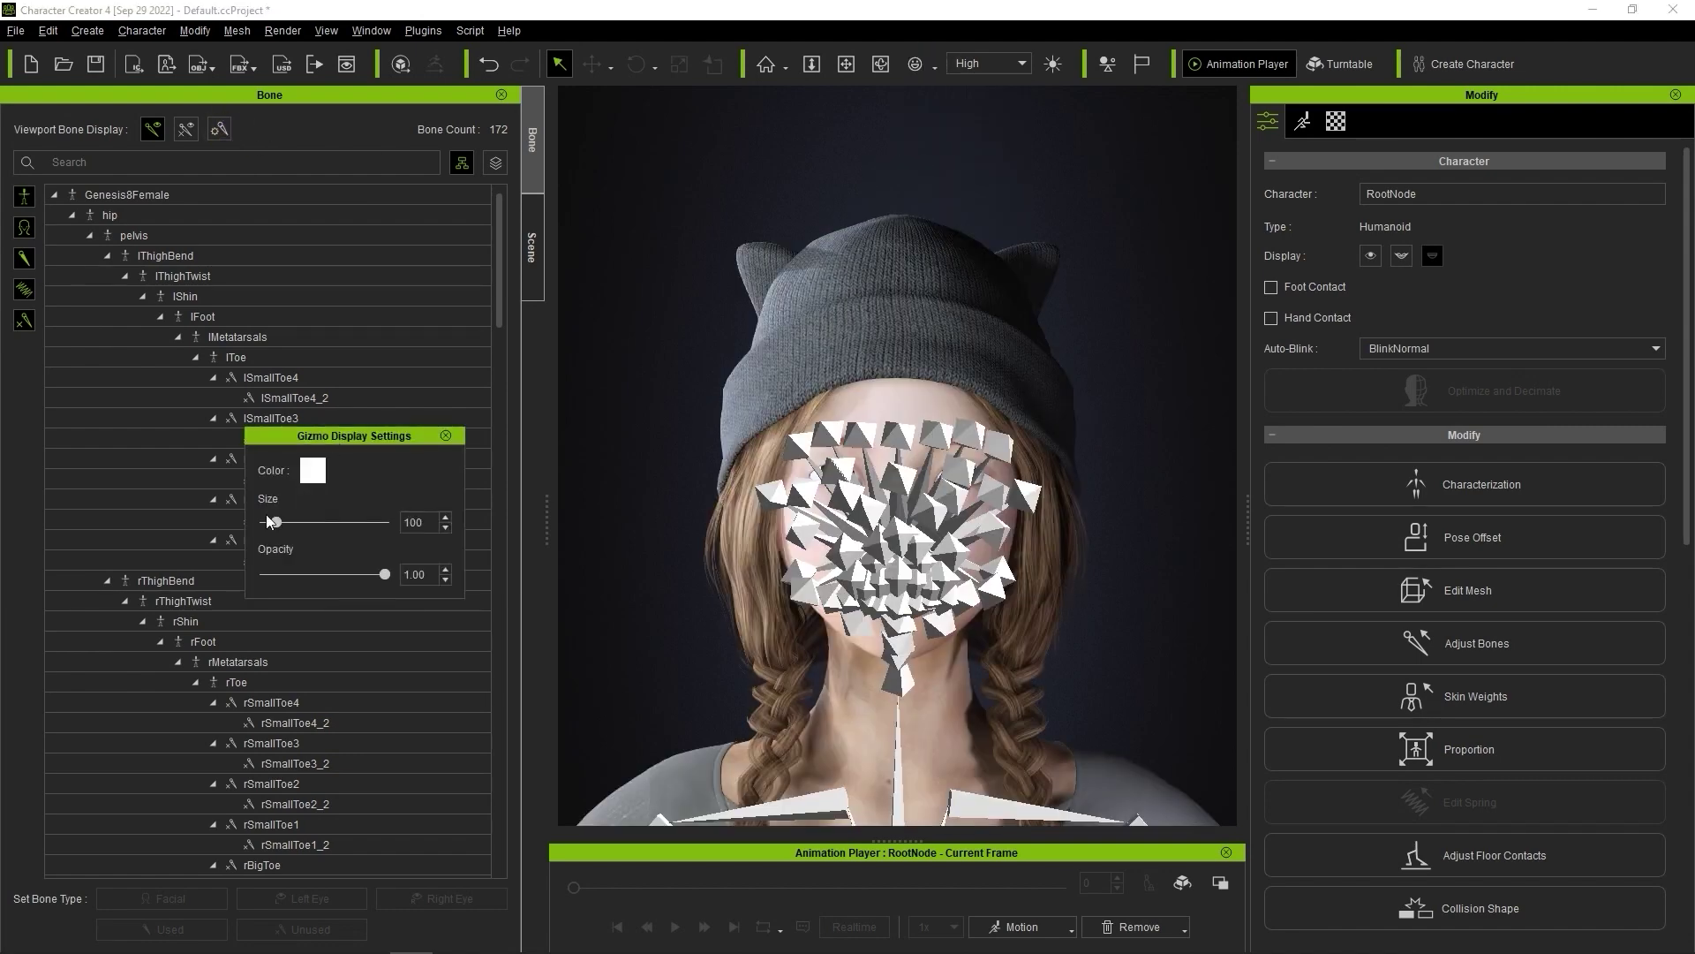
pyautogui.moveTo(281, 522); pyautogui.dragTo(266, 522)
pyautogui.click(449, 436)
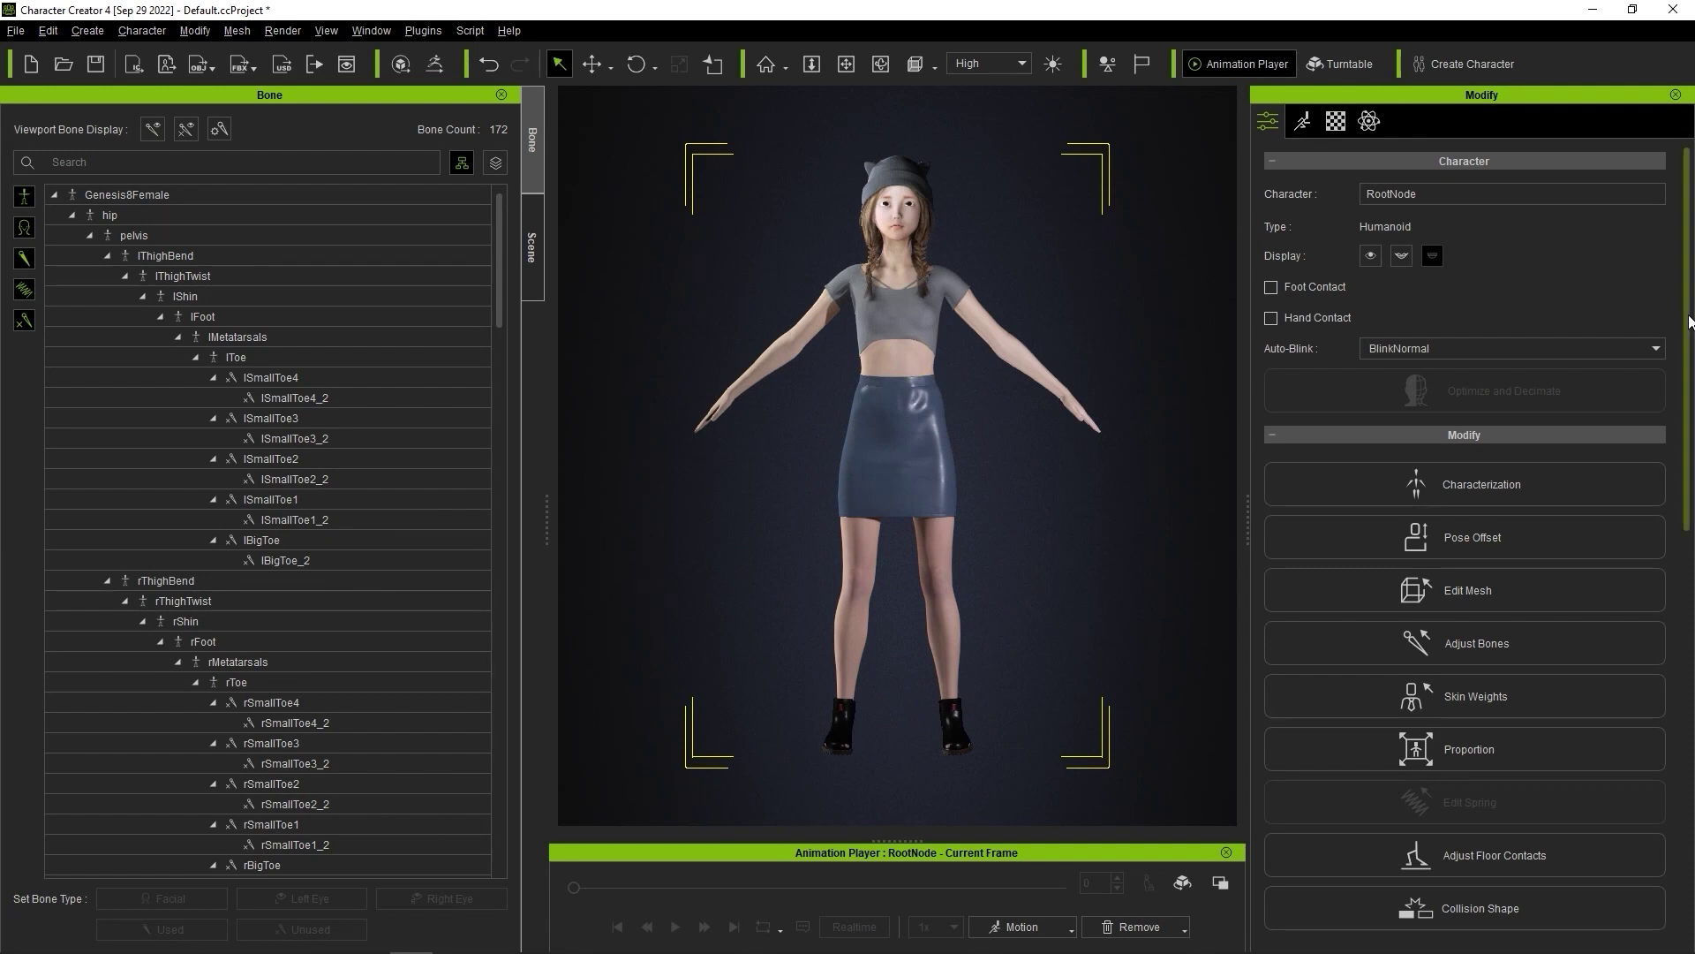
pyautogui.moveTo(1689, 323); pyautogui.dragTo(1689, 609)
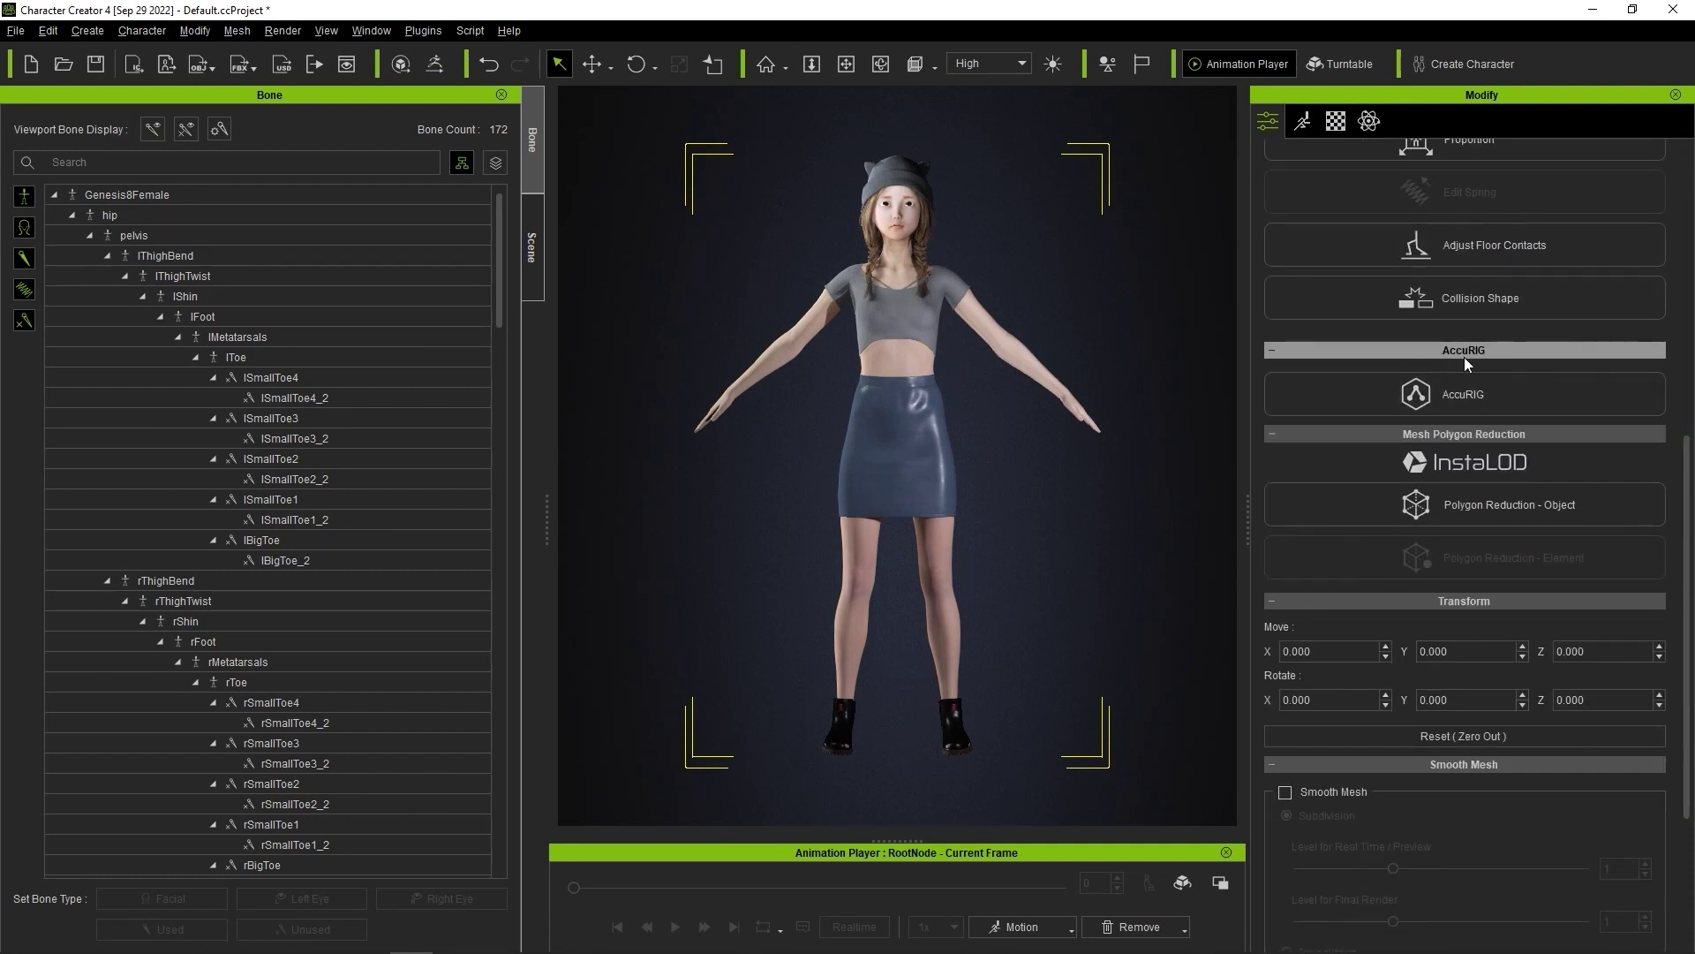
# Step: Start AccuRIG, remove the existing skeleton, and create guides extrapolated from it
pyautogui.click(1496, 388)
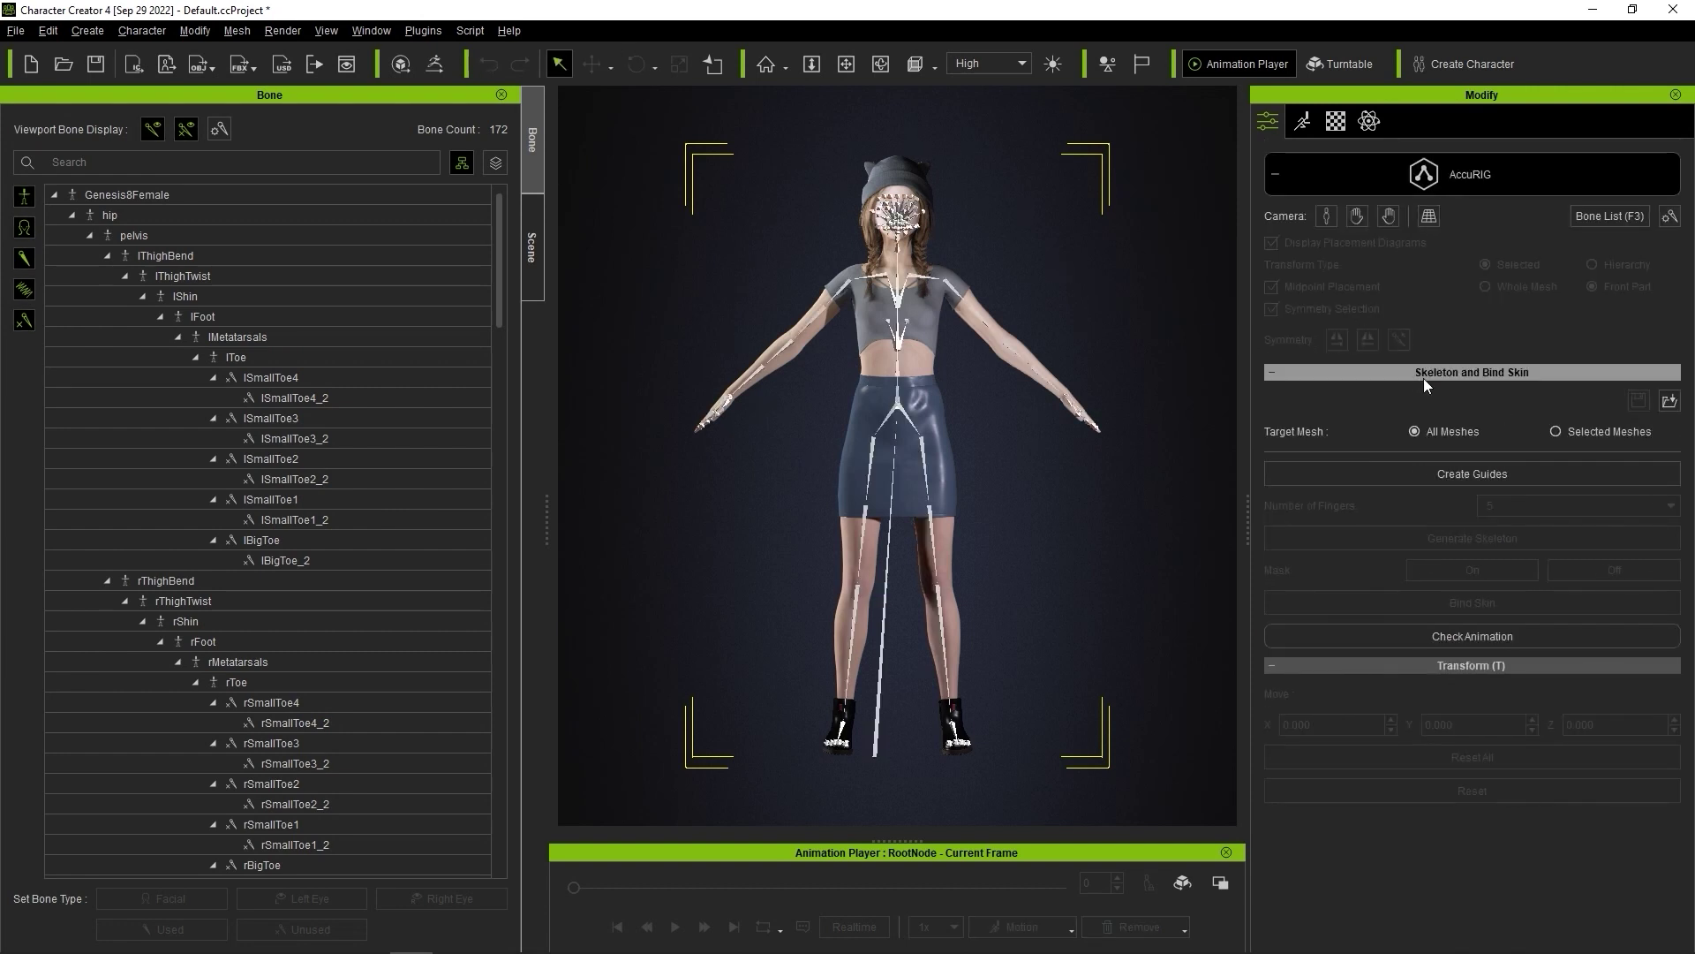
pyautogui.click(1434, 477)
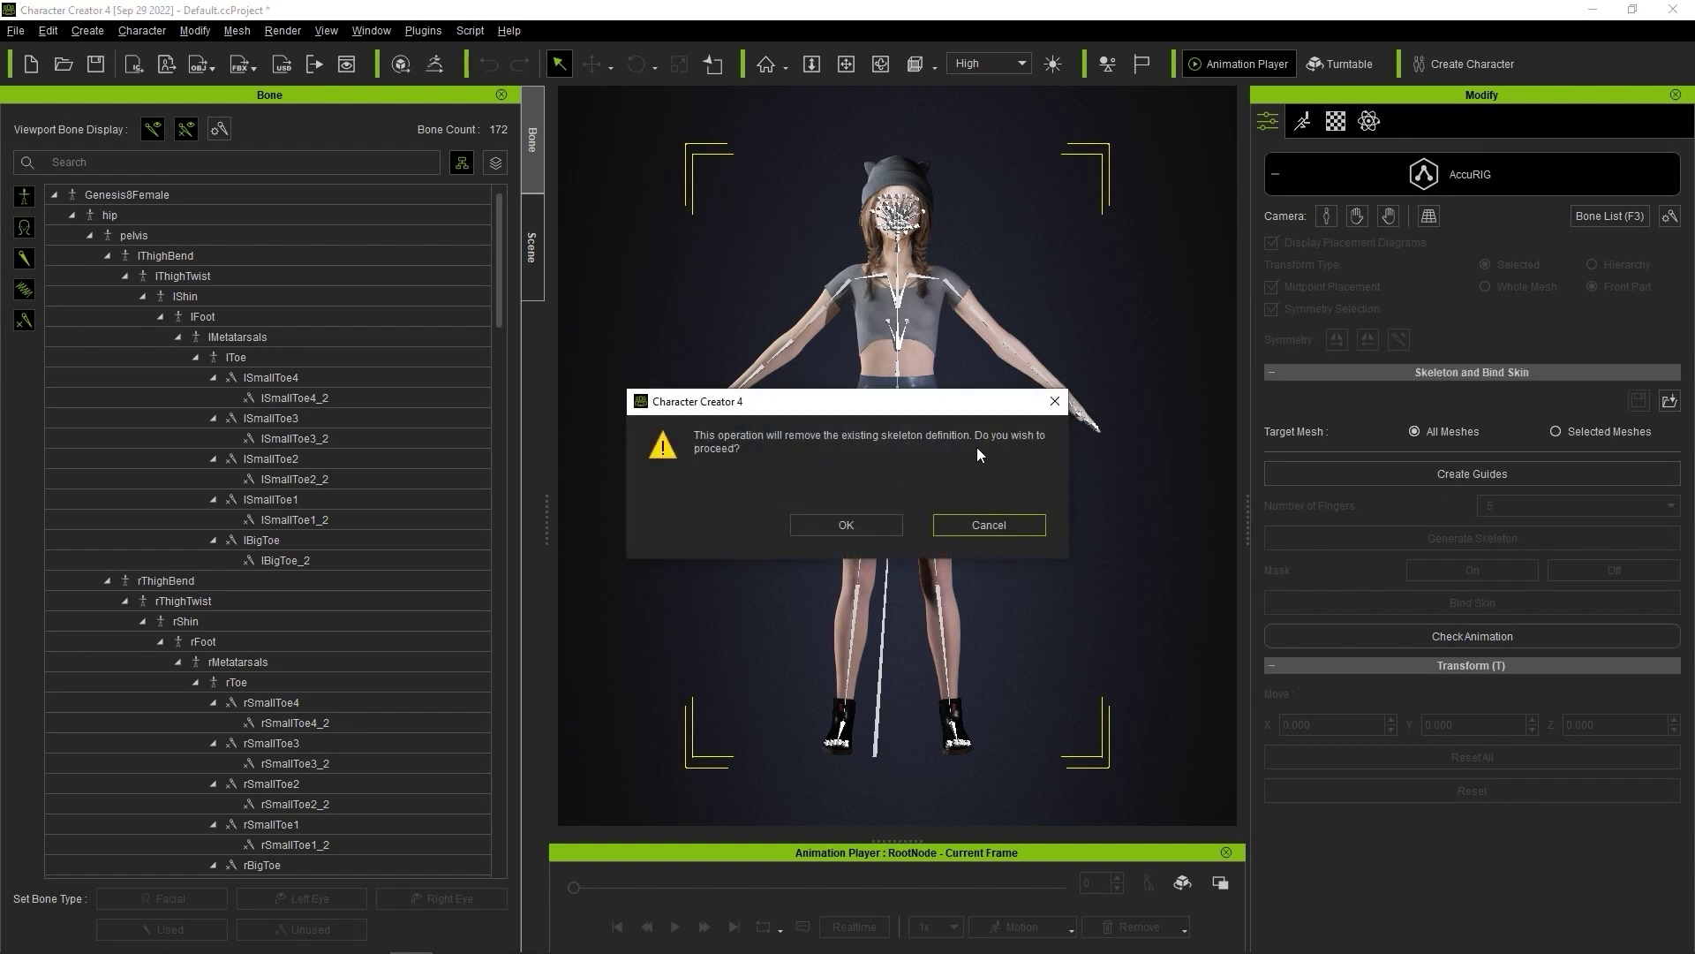
pyautogui.click(888, 526)
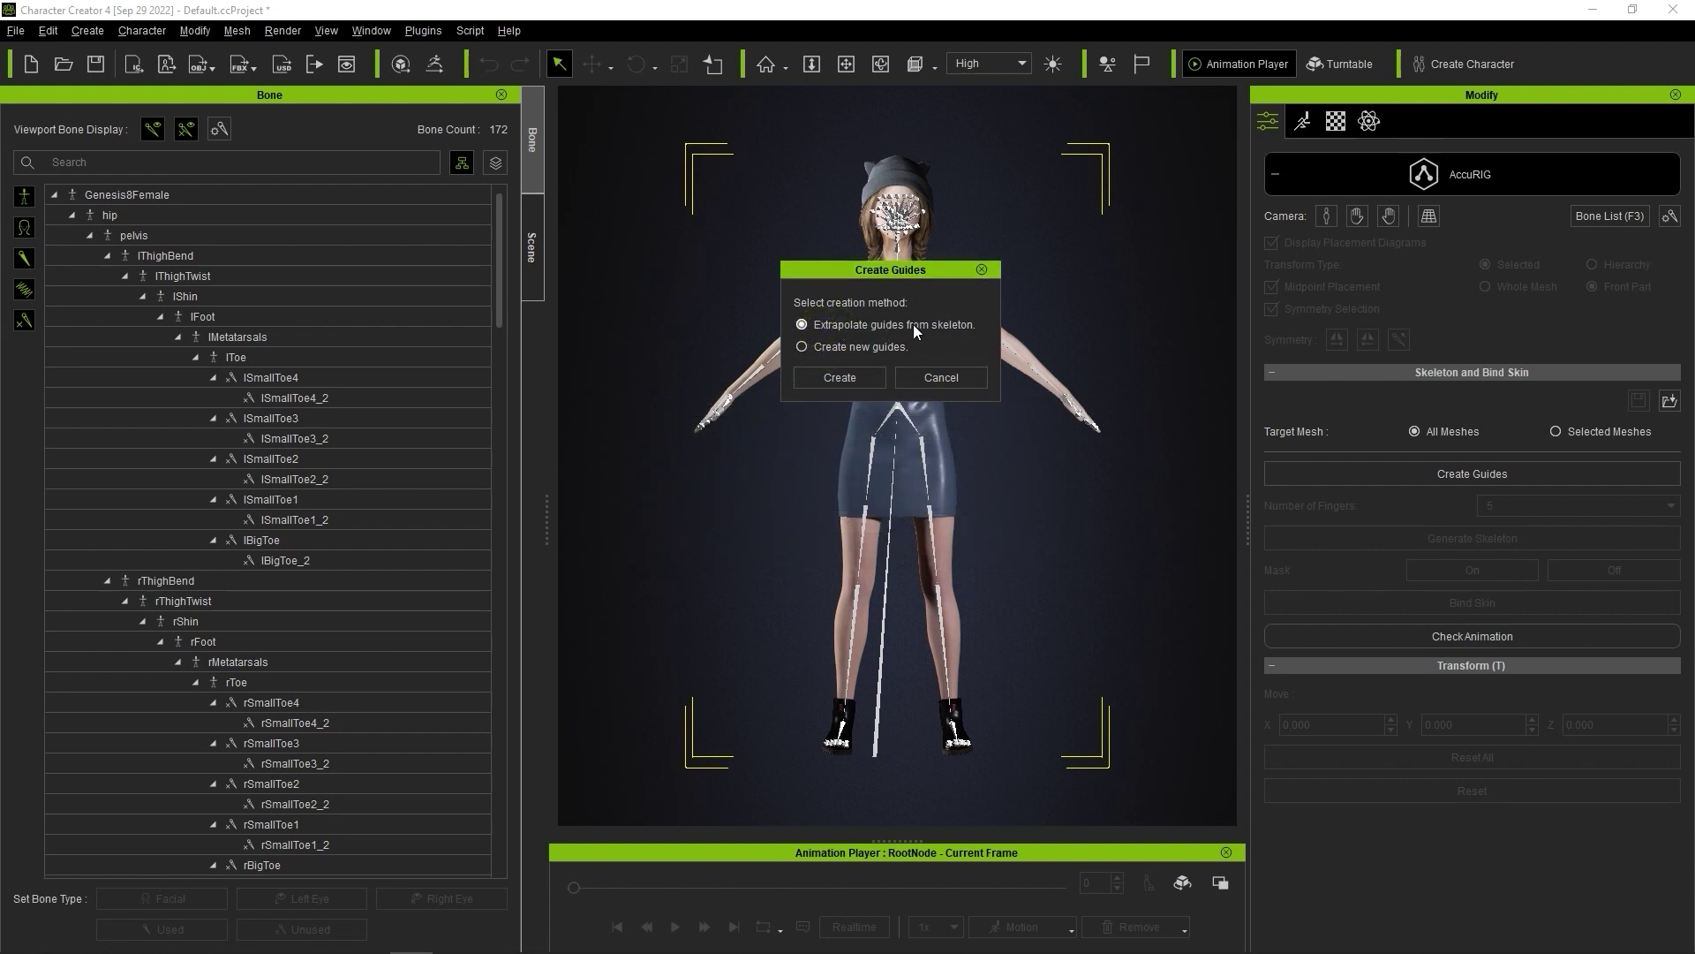
pyautogui.click(860, 378)
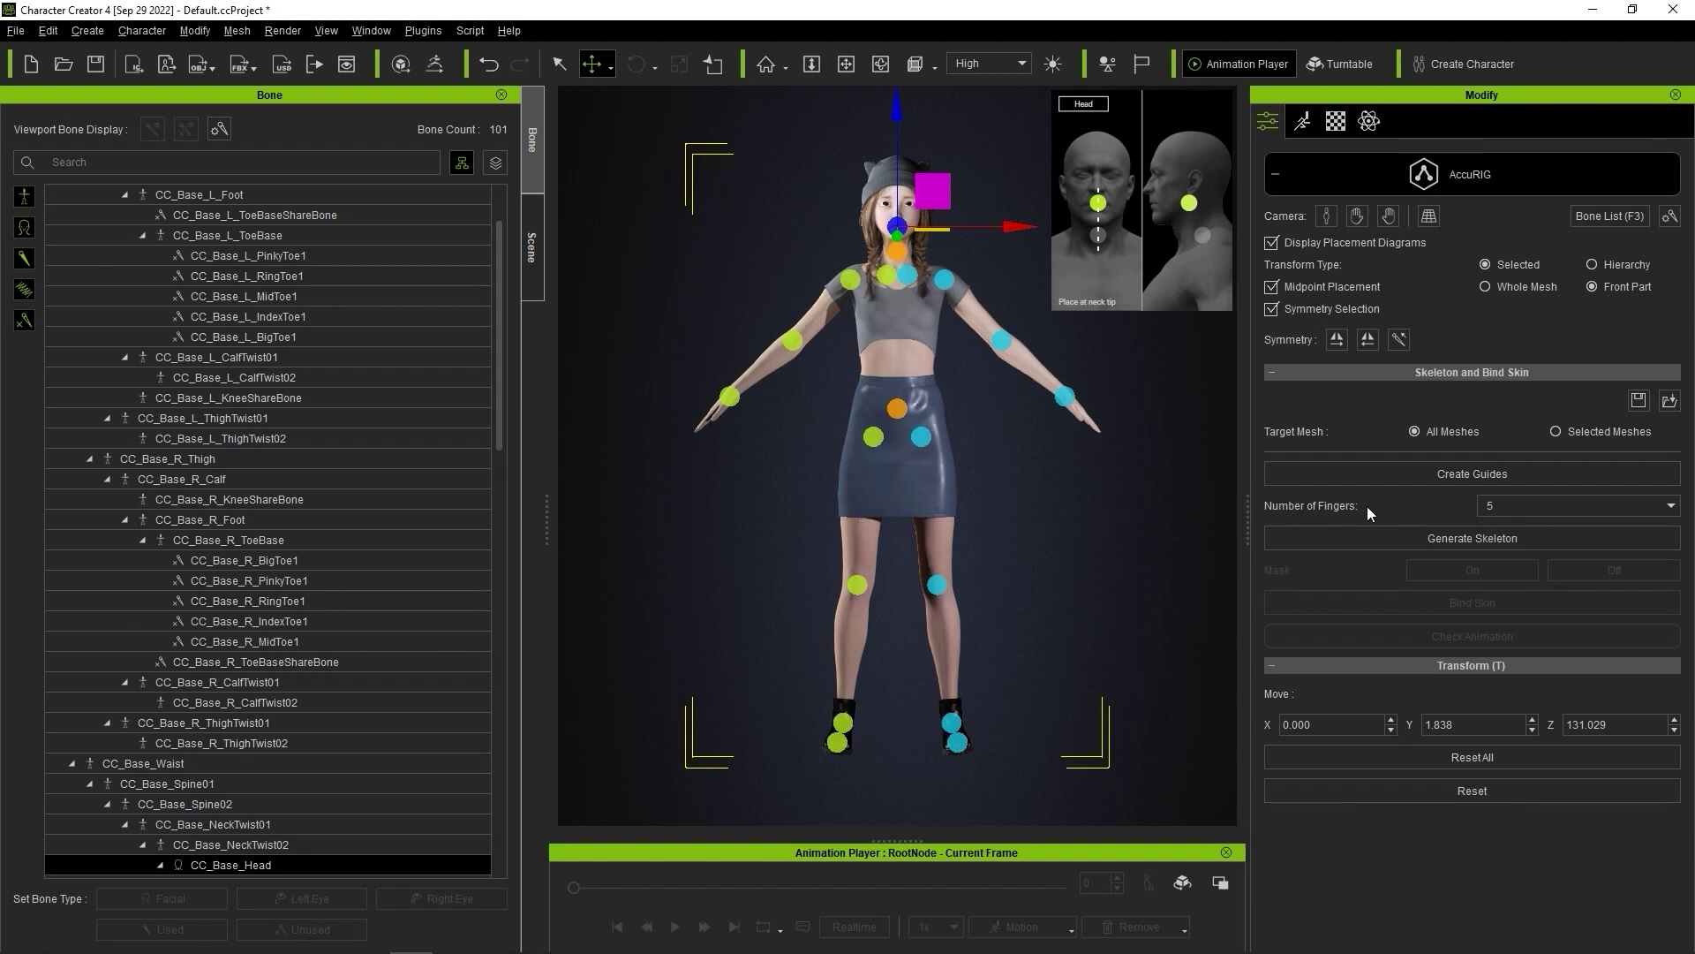
# Step: Generate a five-finger skeleton, keeping the existing facial bone set
pyautogui.click(1514, 504)
pyautogui.click(1512, 577)
pyautogui.click(1529, 537)
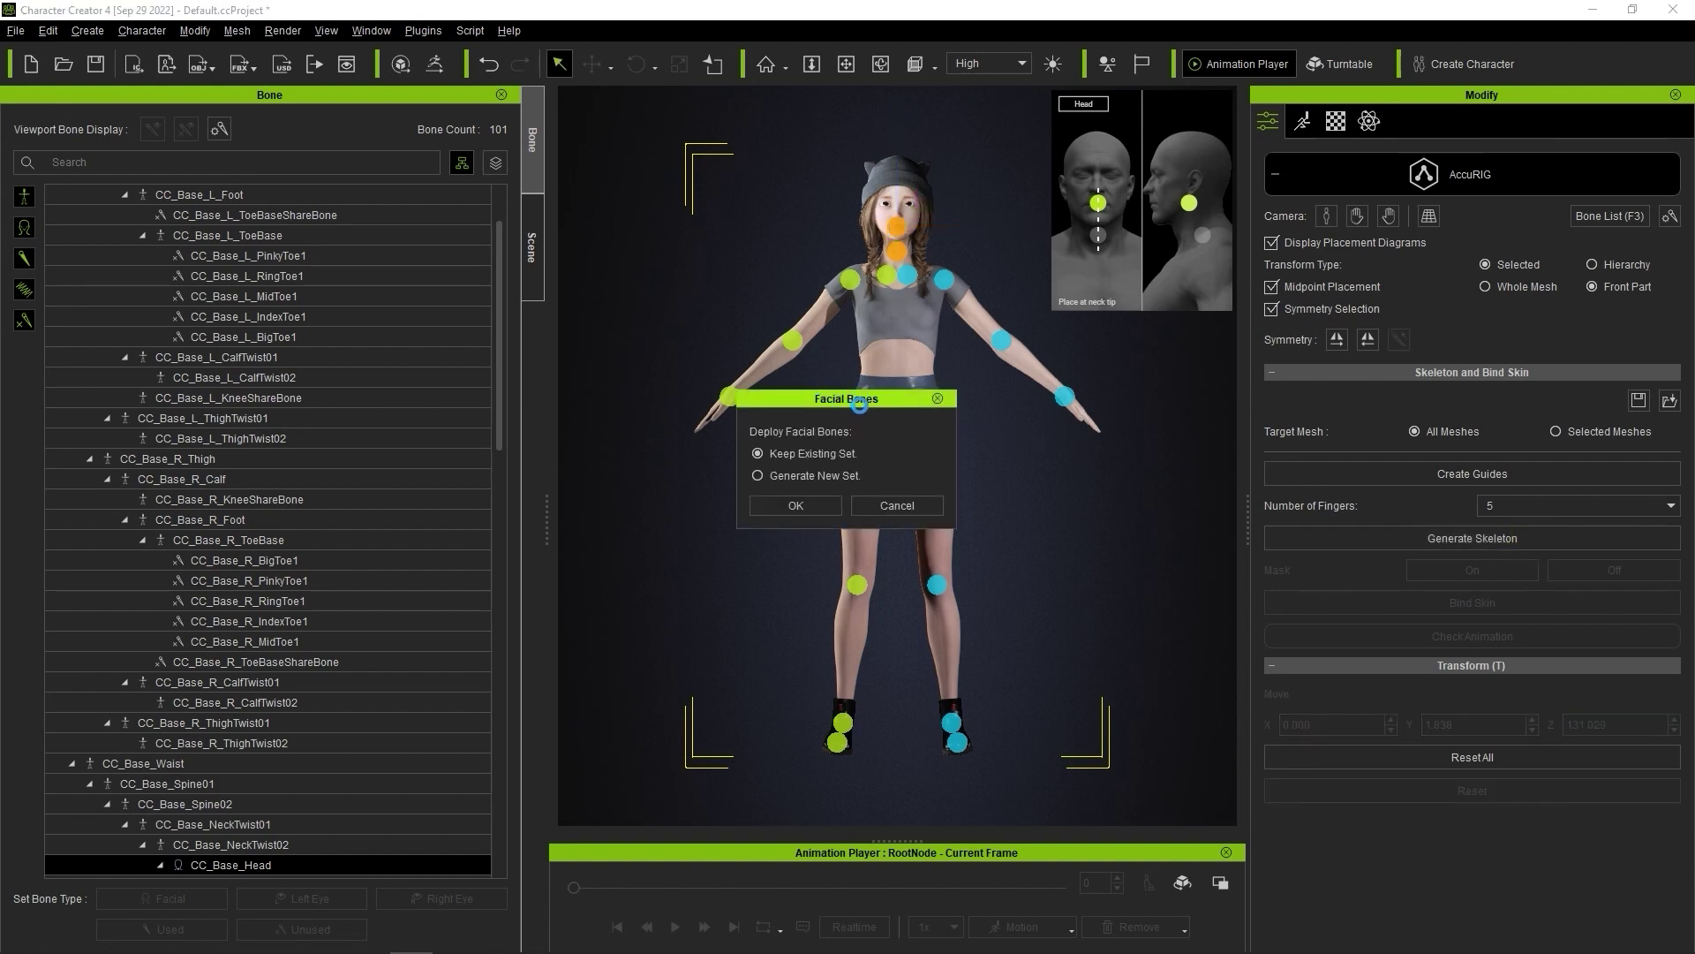
pyautogui.click(756, 476)
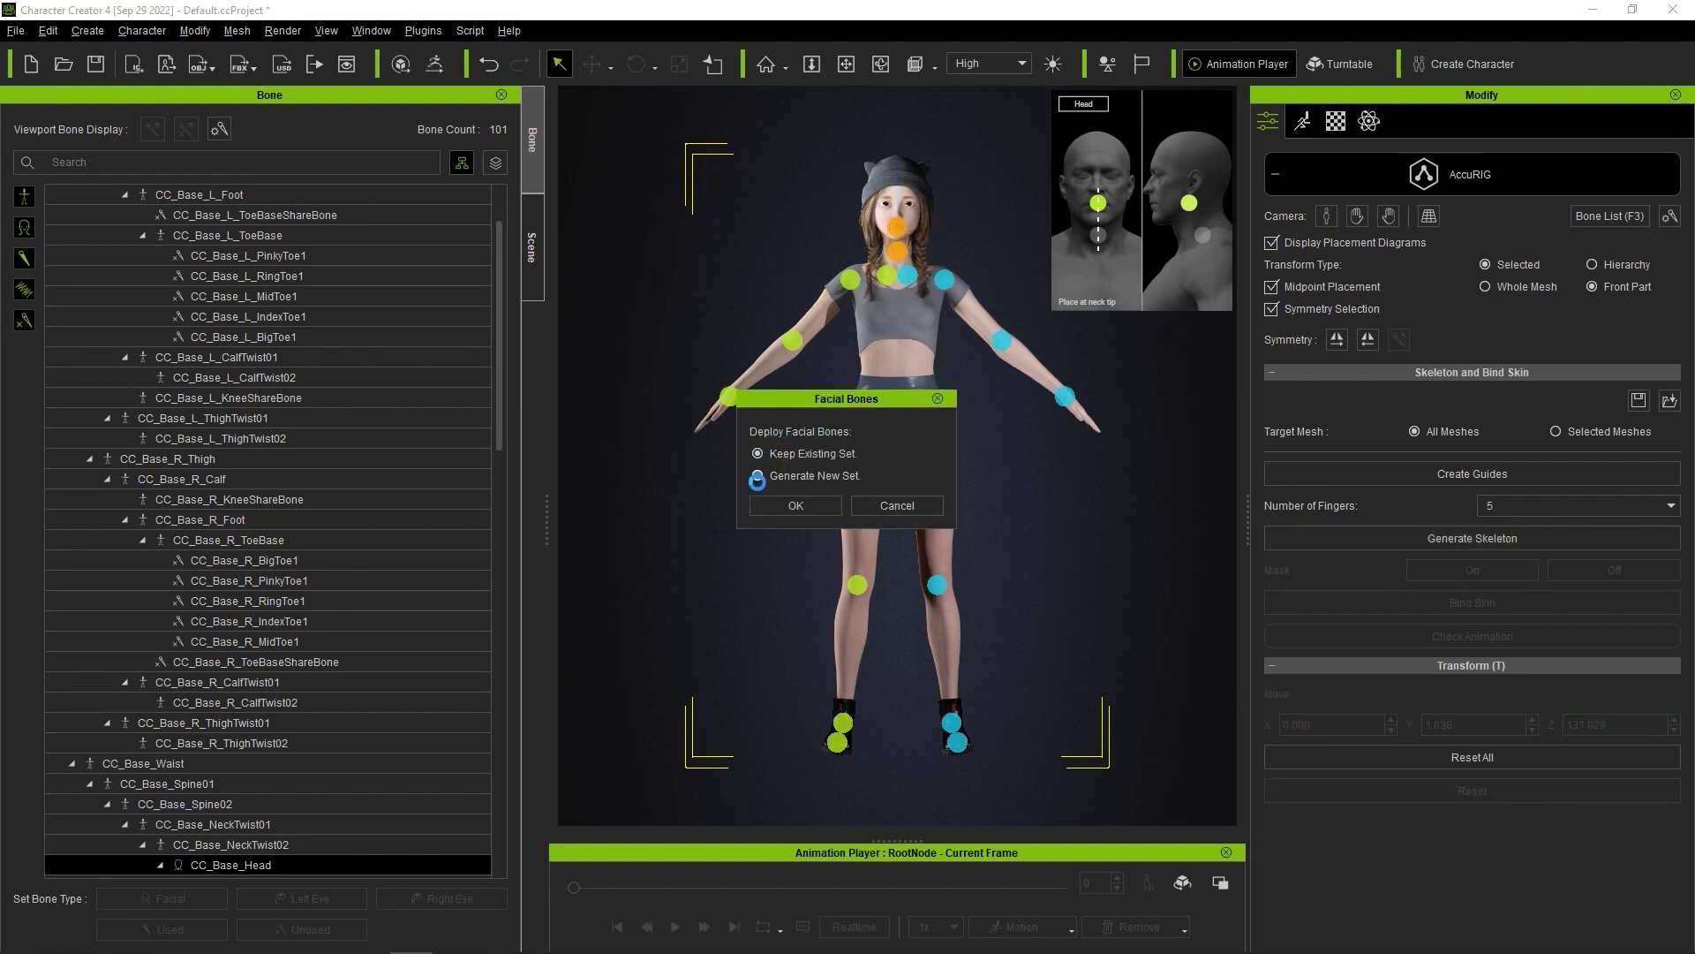
pyautogui.click(757, 453)
pyautogui.click(811, 507)
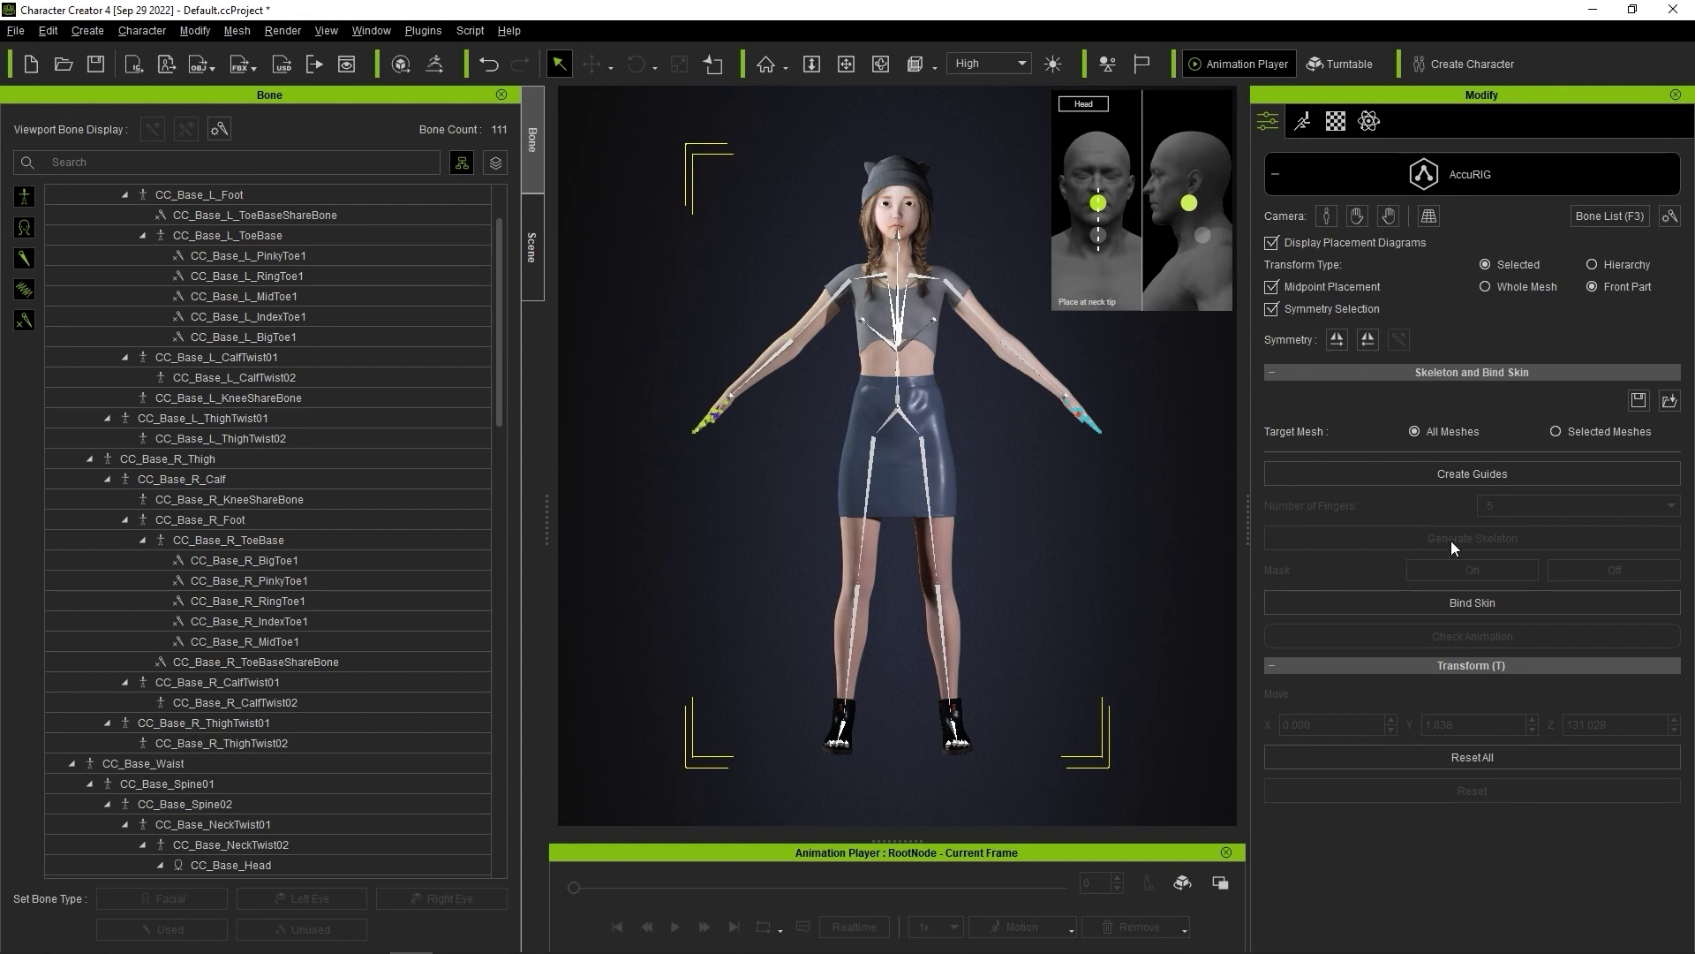
# Step: Bind the skin to the new skeleton, finish rigging, and show the skeleton
pyautogui.click(1505, 609)
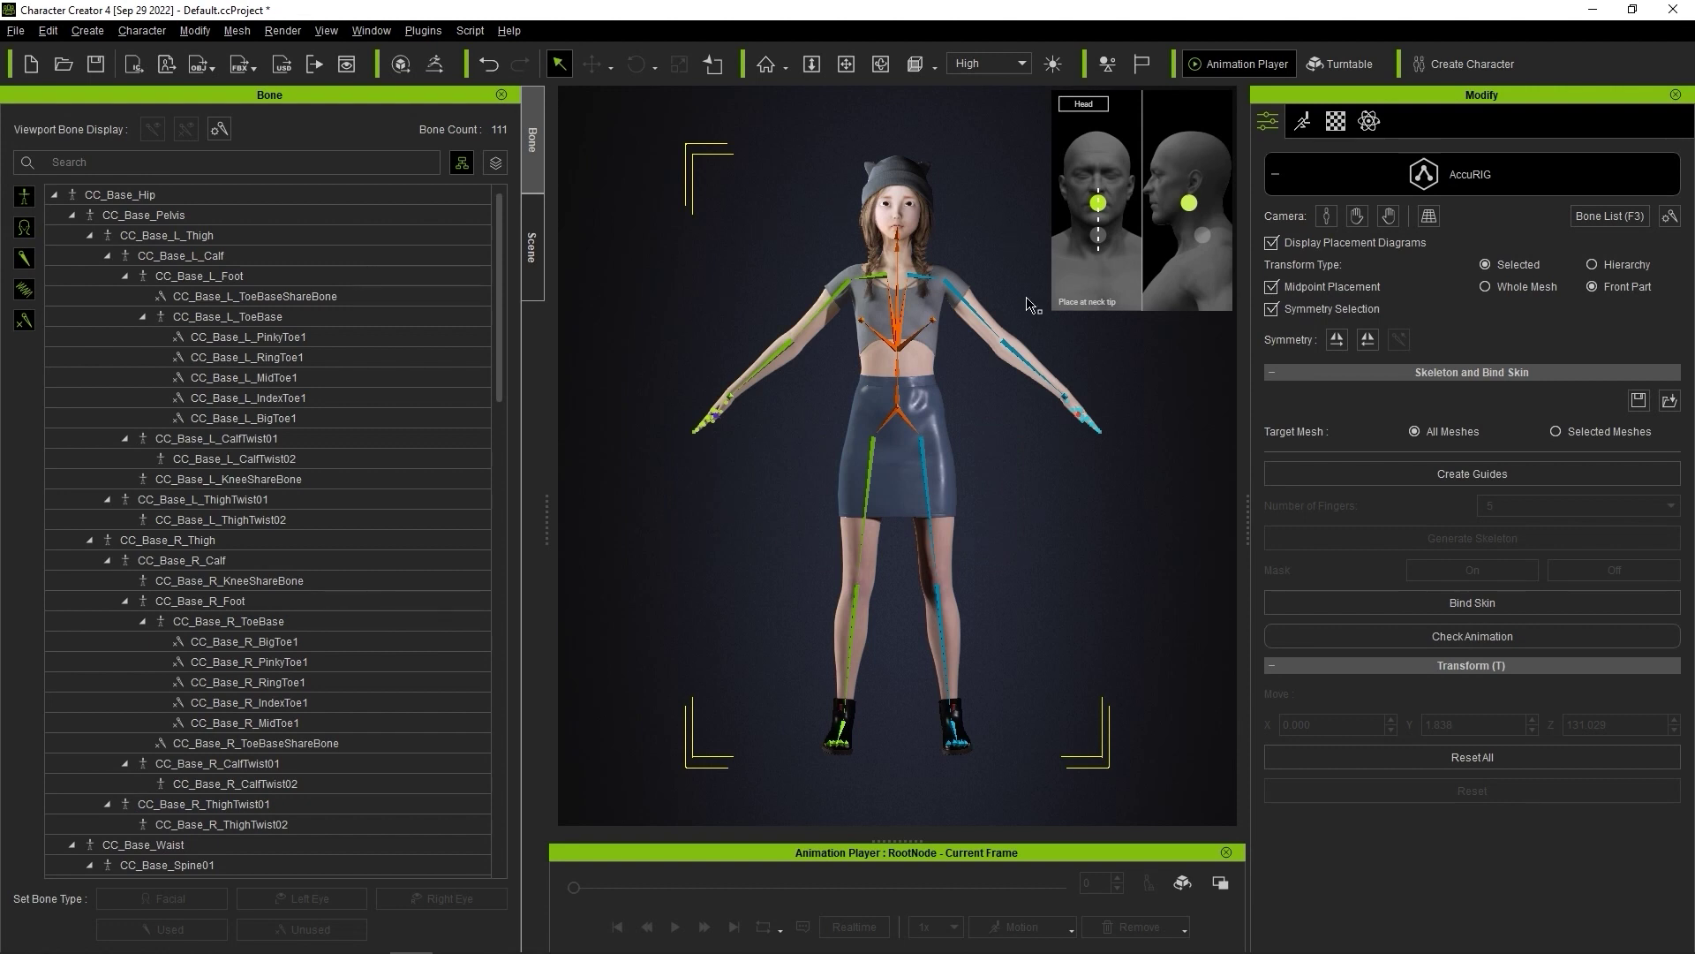
pyautogui.click(1380, 187)
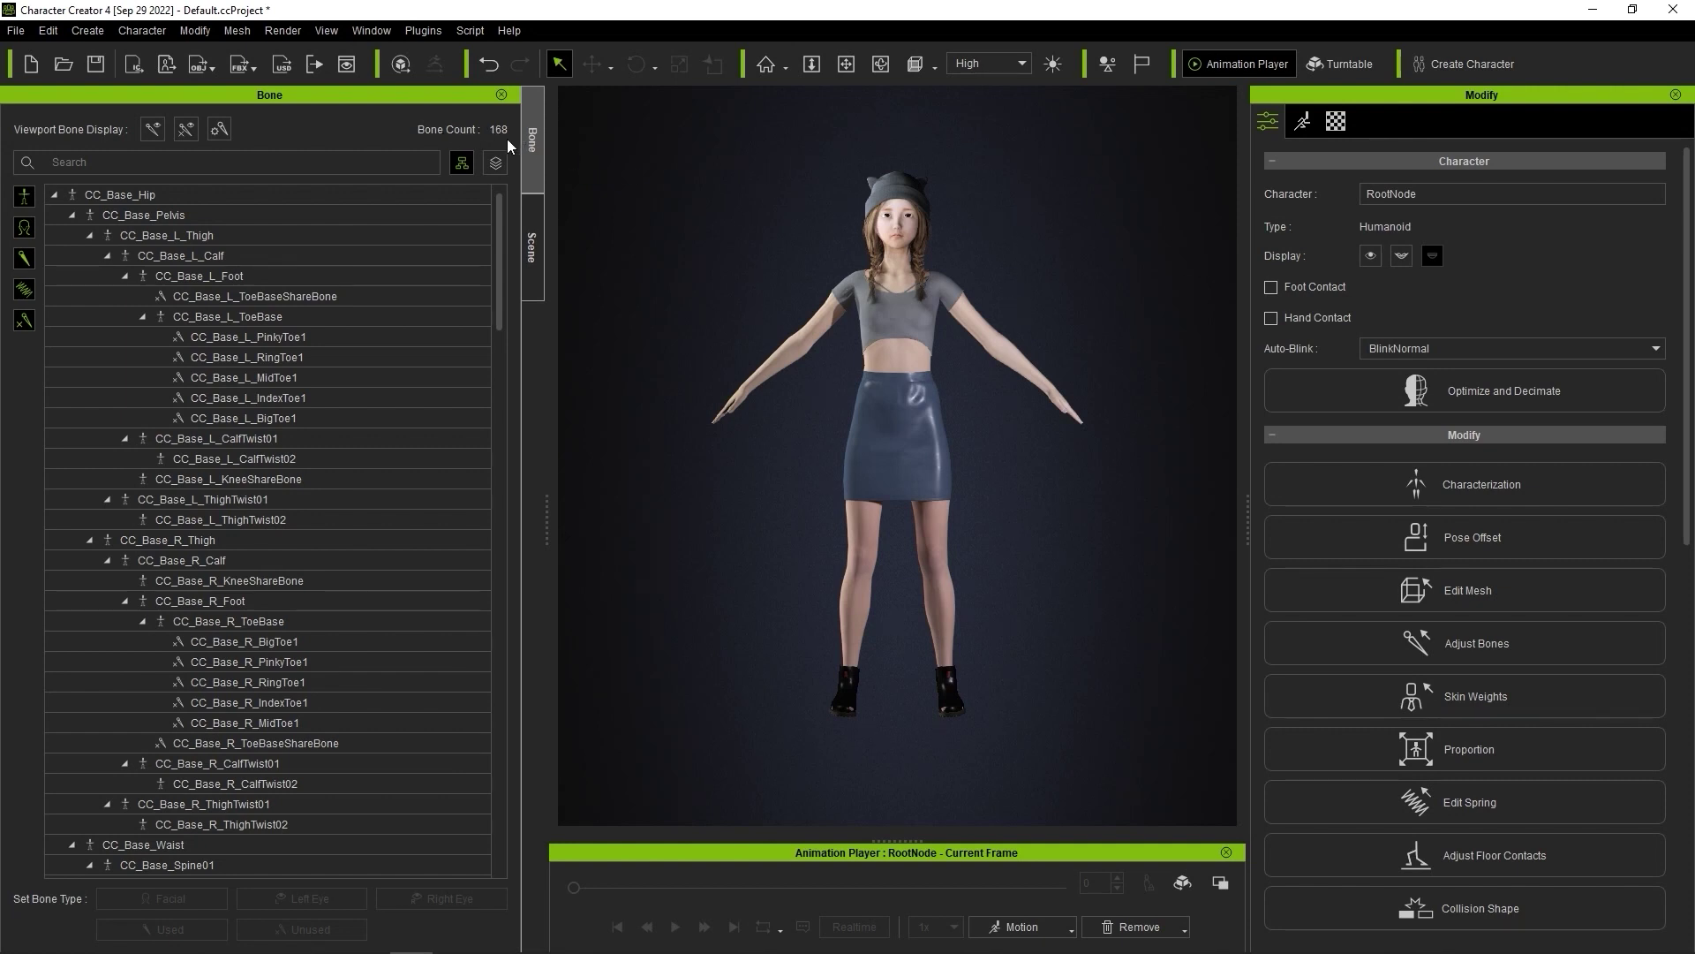
pyautogui.moveTo(501, 216); pyautogui.dragTo(484, 184)
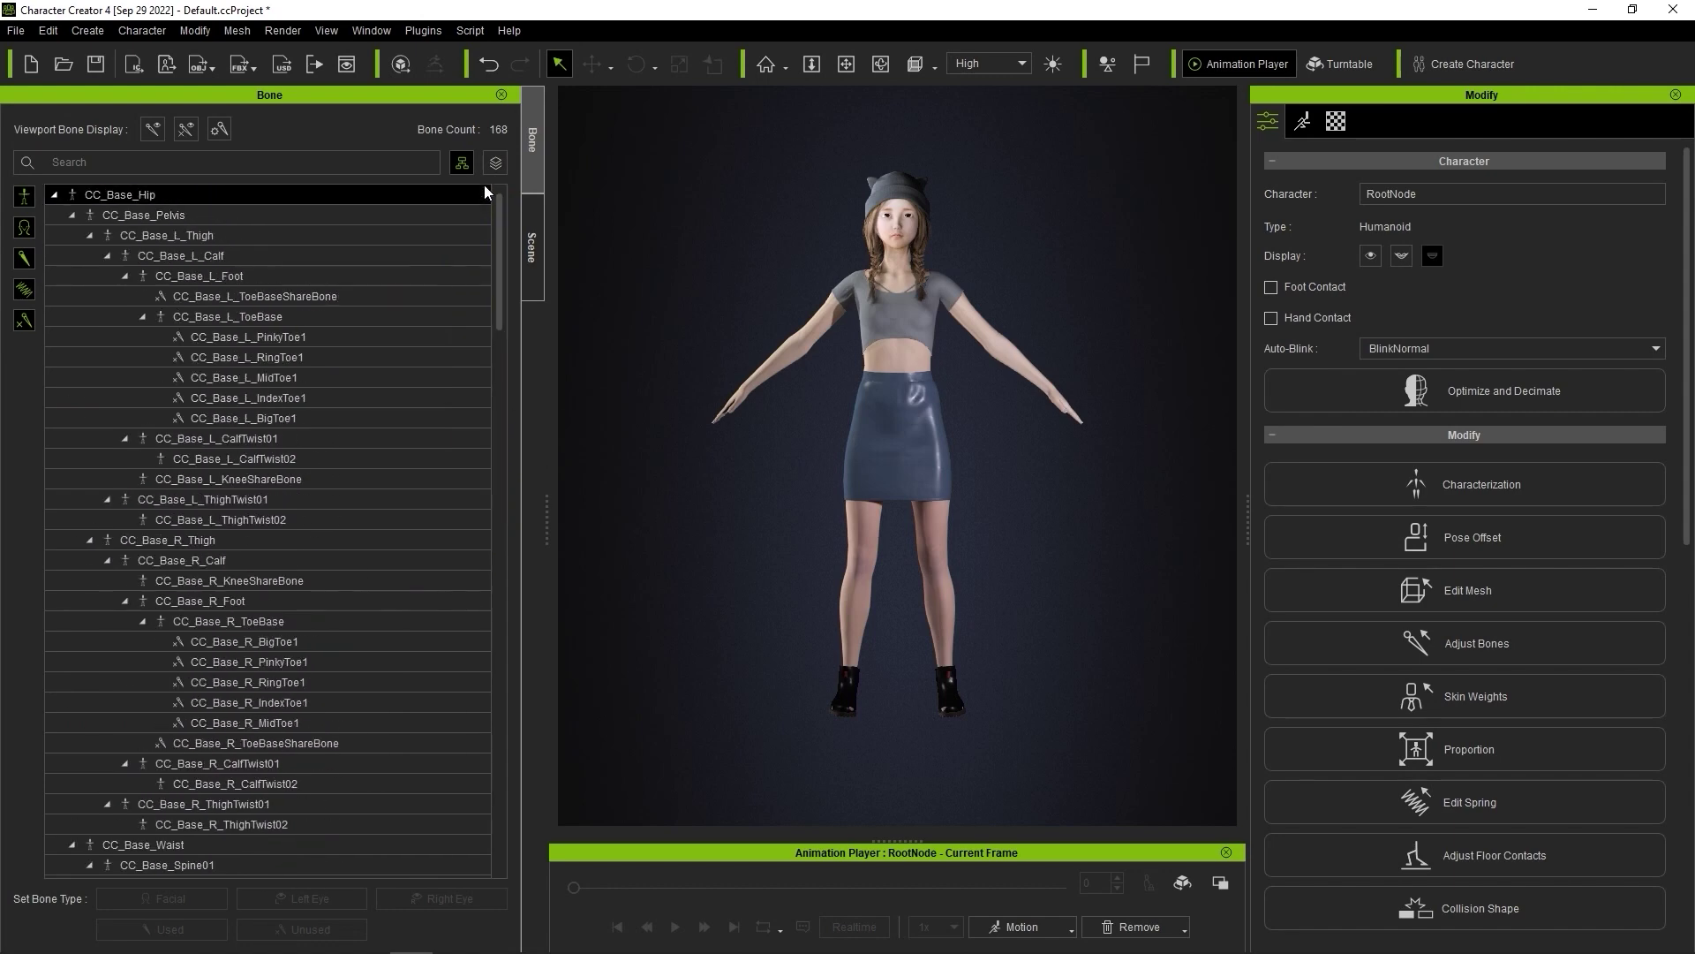
pyautogui.click(151, 130)
# Step: Check the face bones with smaller gizmos, then return to a full-body view
pyautogui.moveTo(632, 315); pyautogui.dragTo(729, 330, button='right')
pyautogui.press('f')
pyautogui.click(219, 128)
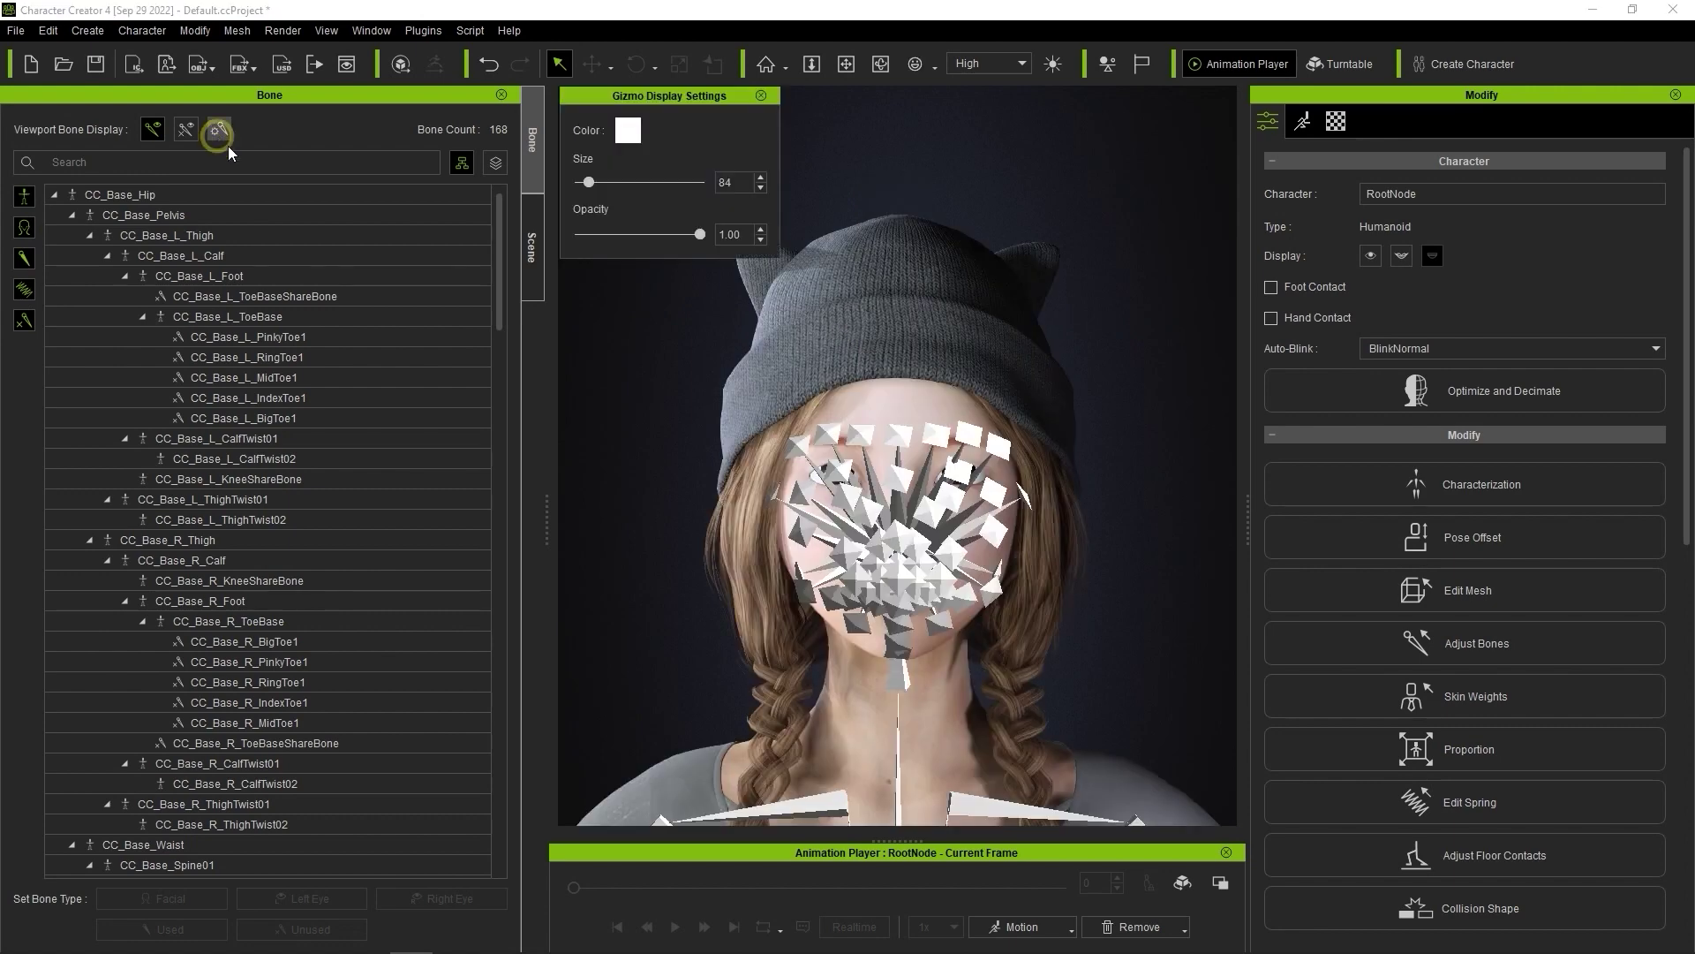
pyautogui.moveTo(591, 183); pyautogui.dragTo(583, 183)
pyautogui.click(761, 95)
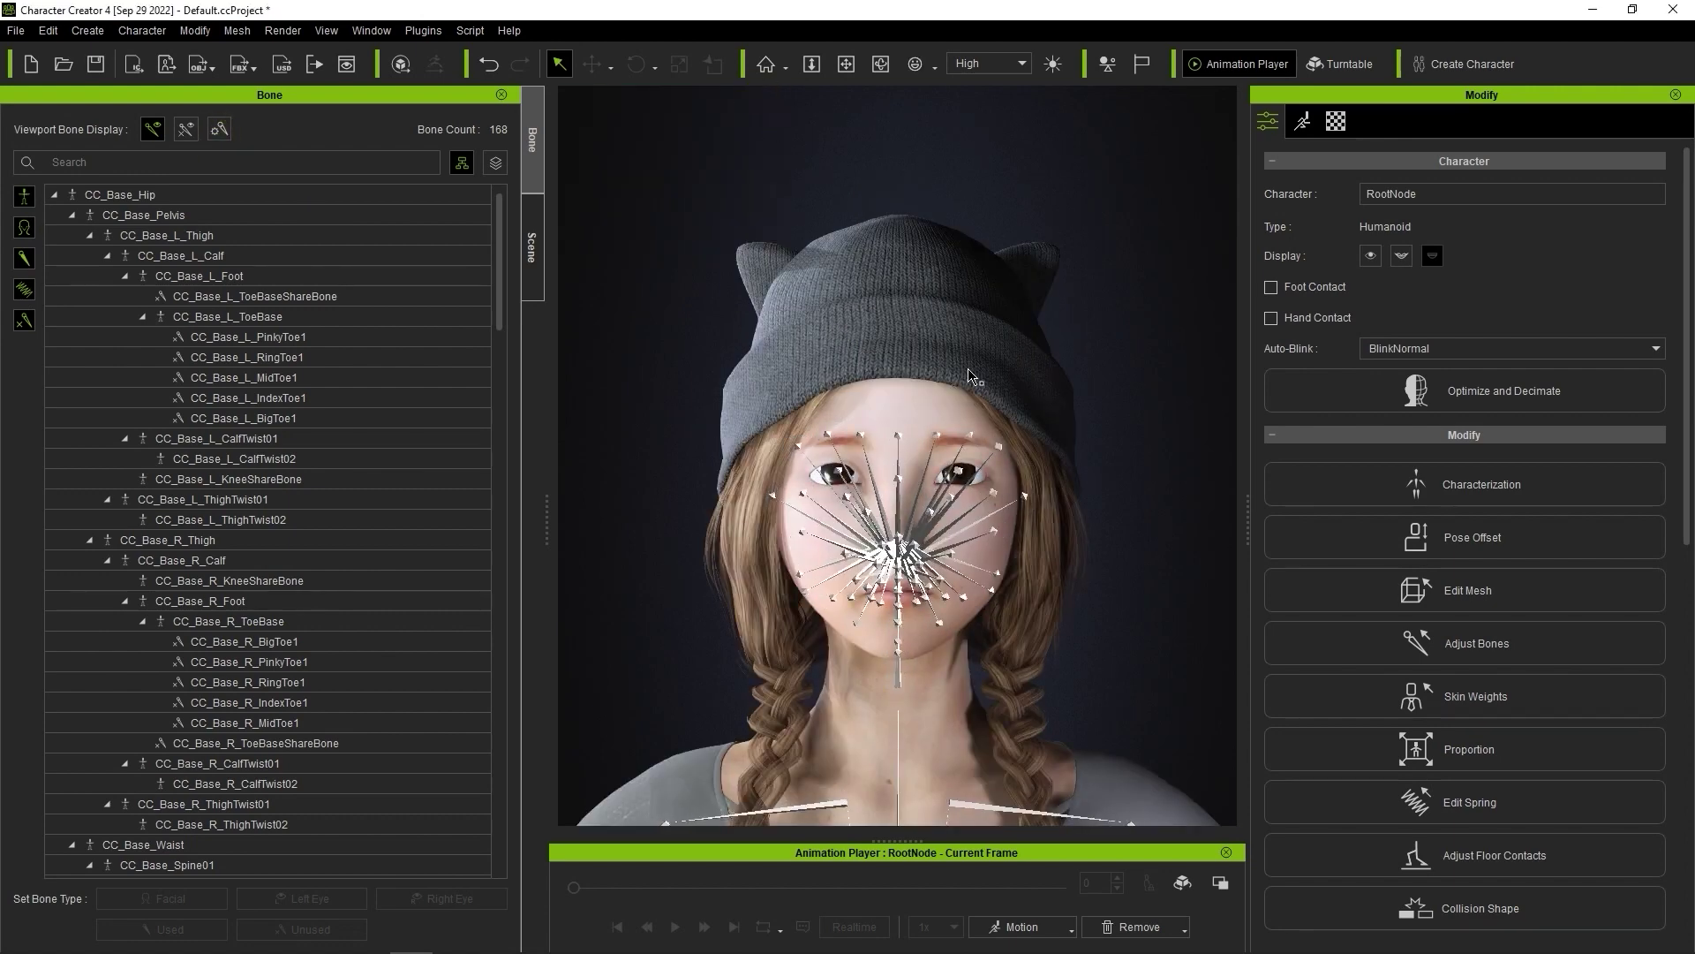
pyautogui.moveTo(1036, 574); pyautogui.dragTo(1375, 513, button='right')
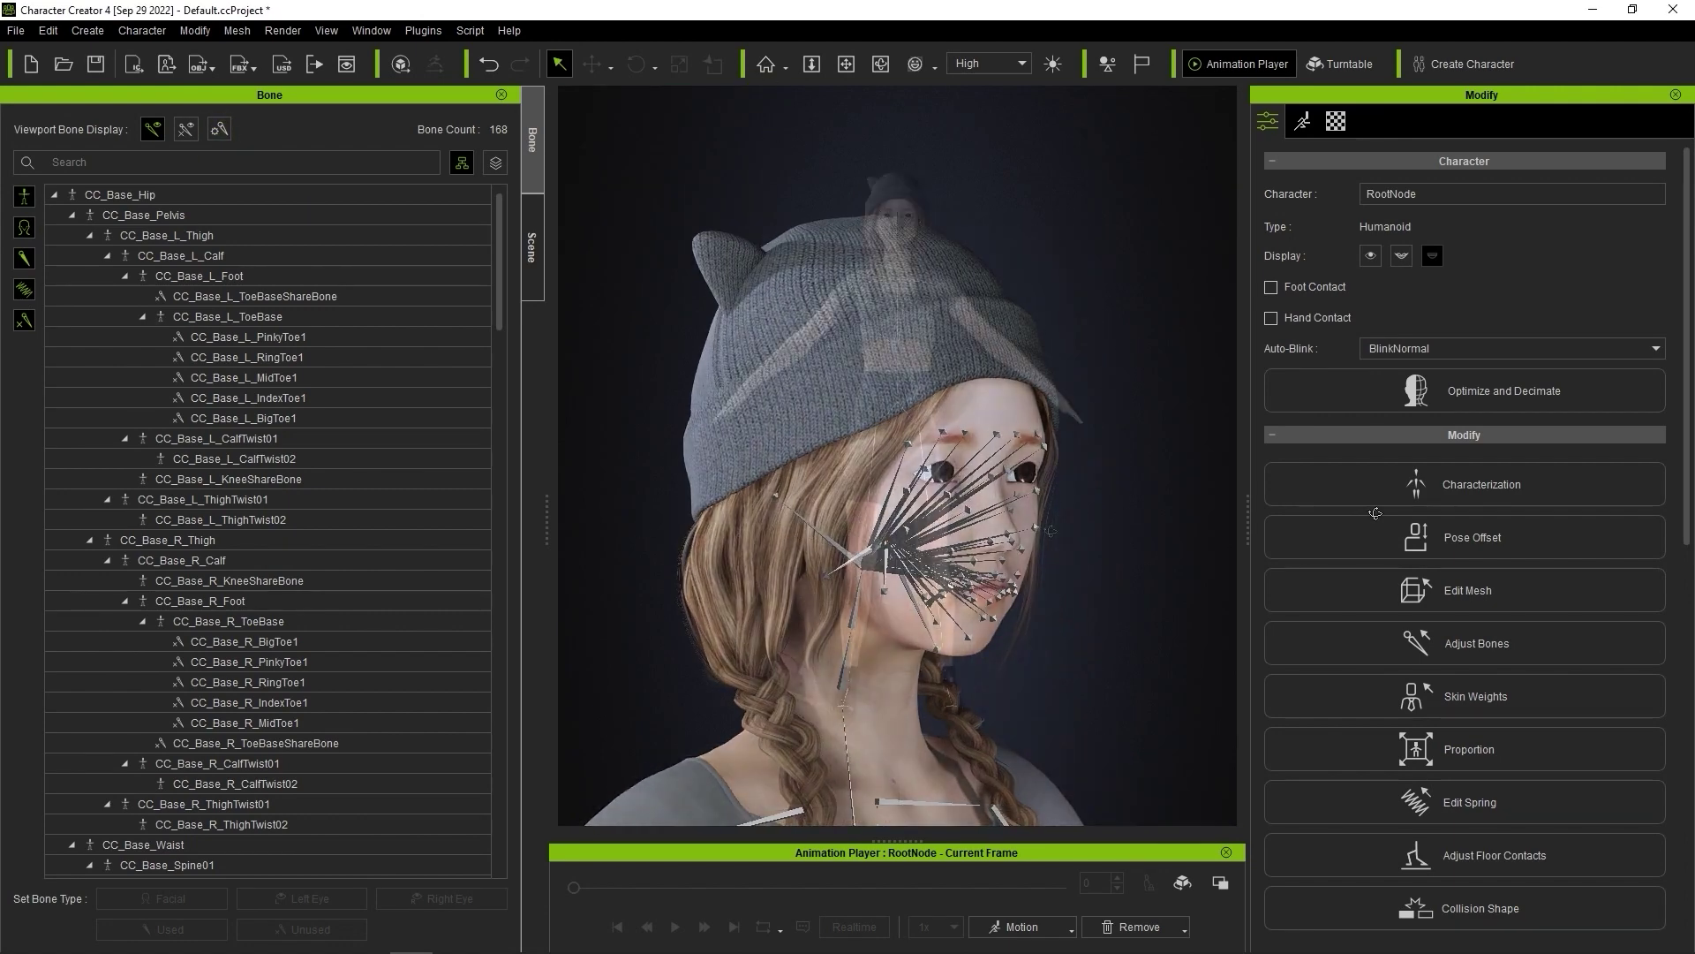
pyautogui.press('f')
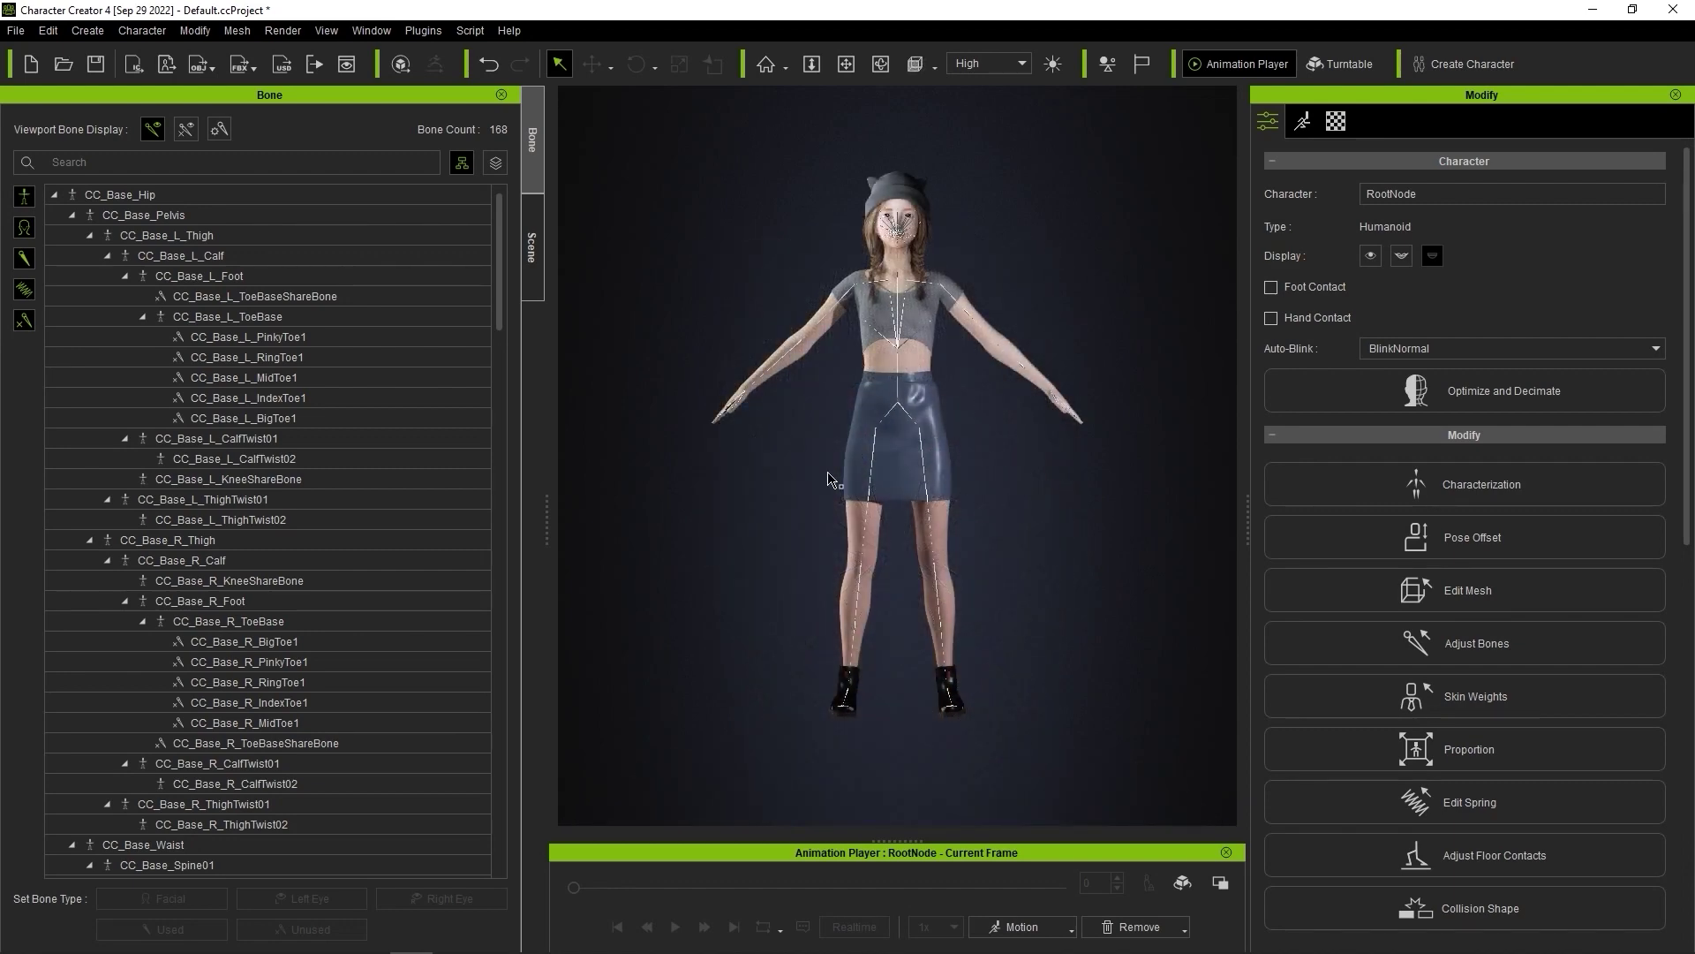
pyautogui.click(1022, 926)
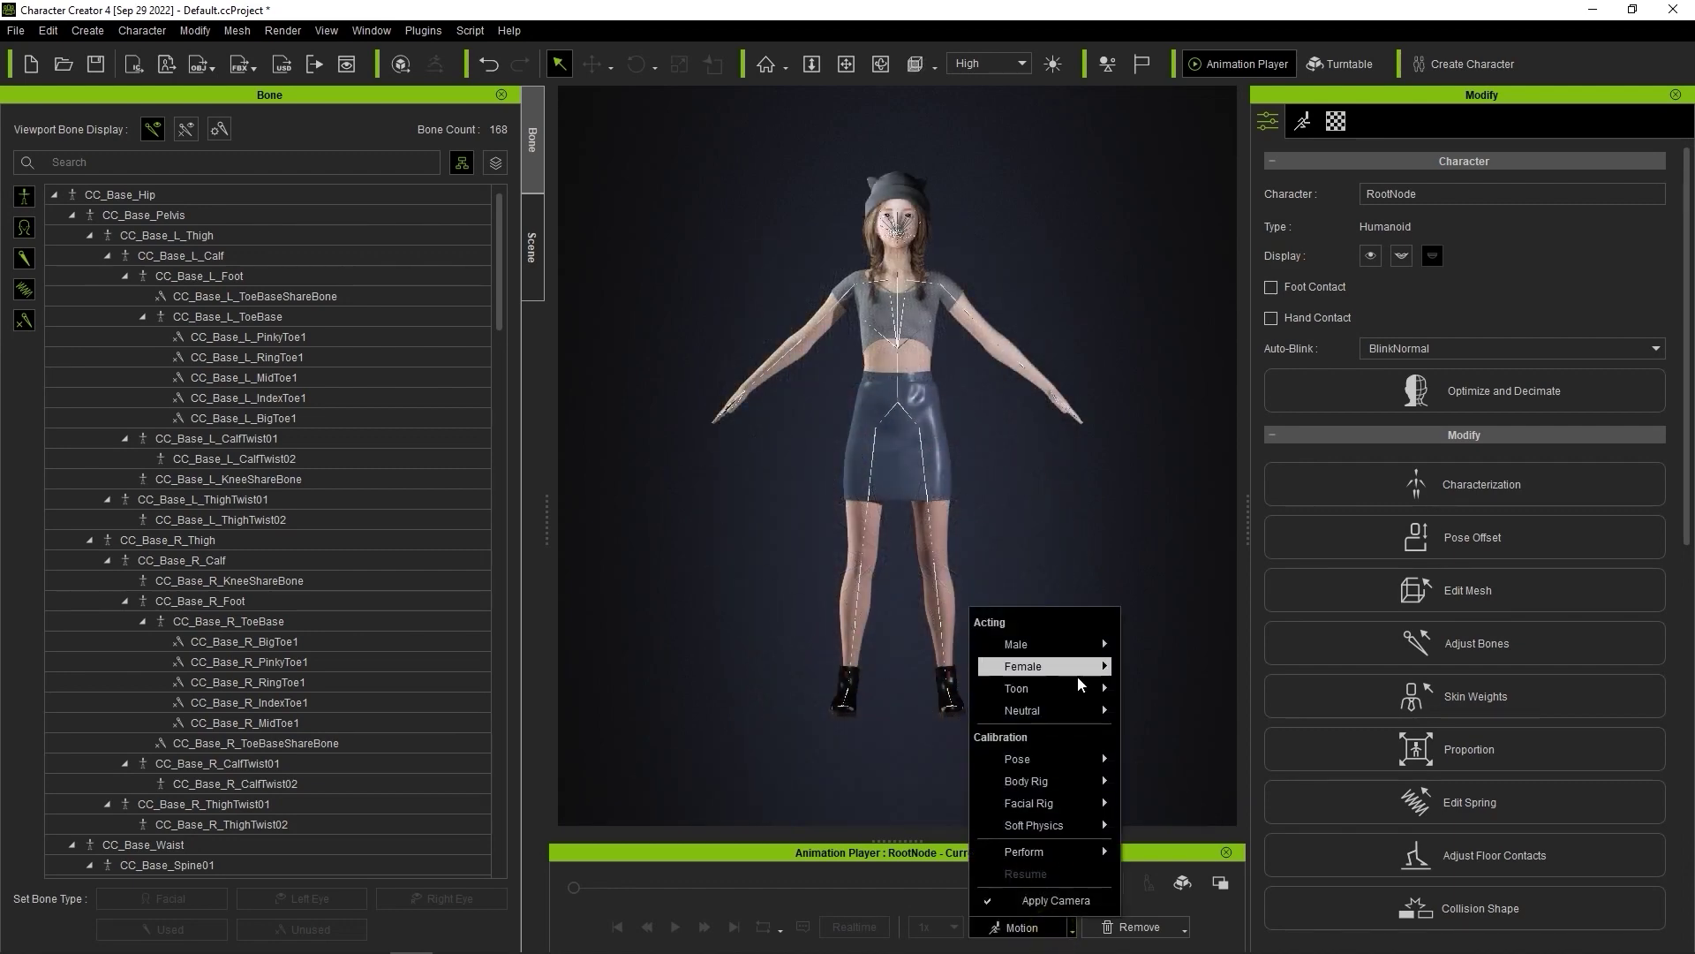
# Step: Apply the Walk_F female walk motion and play it from side and front angles
pyautogui.moveTo(1078, 675)
pyautogui.click(1199, 729)
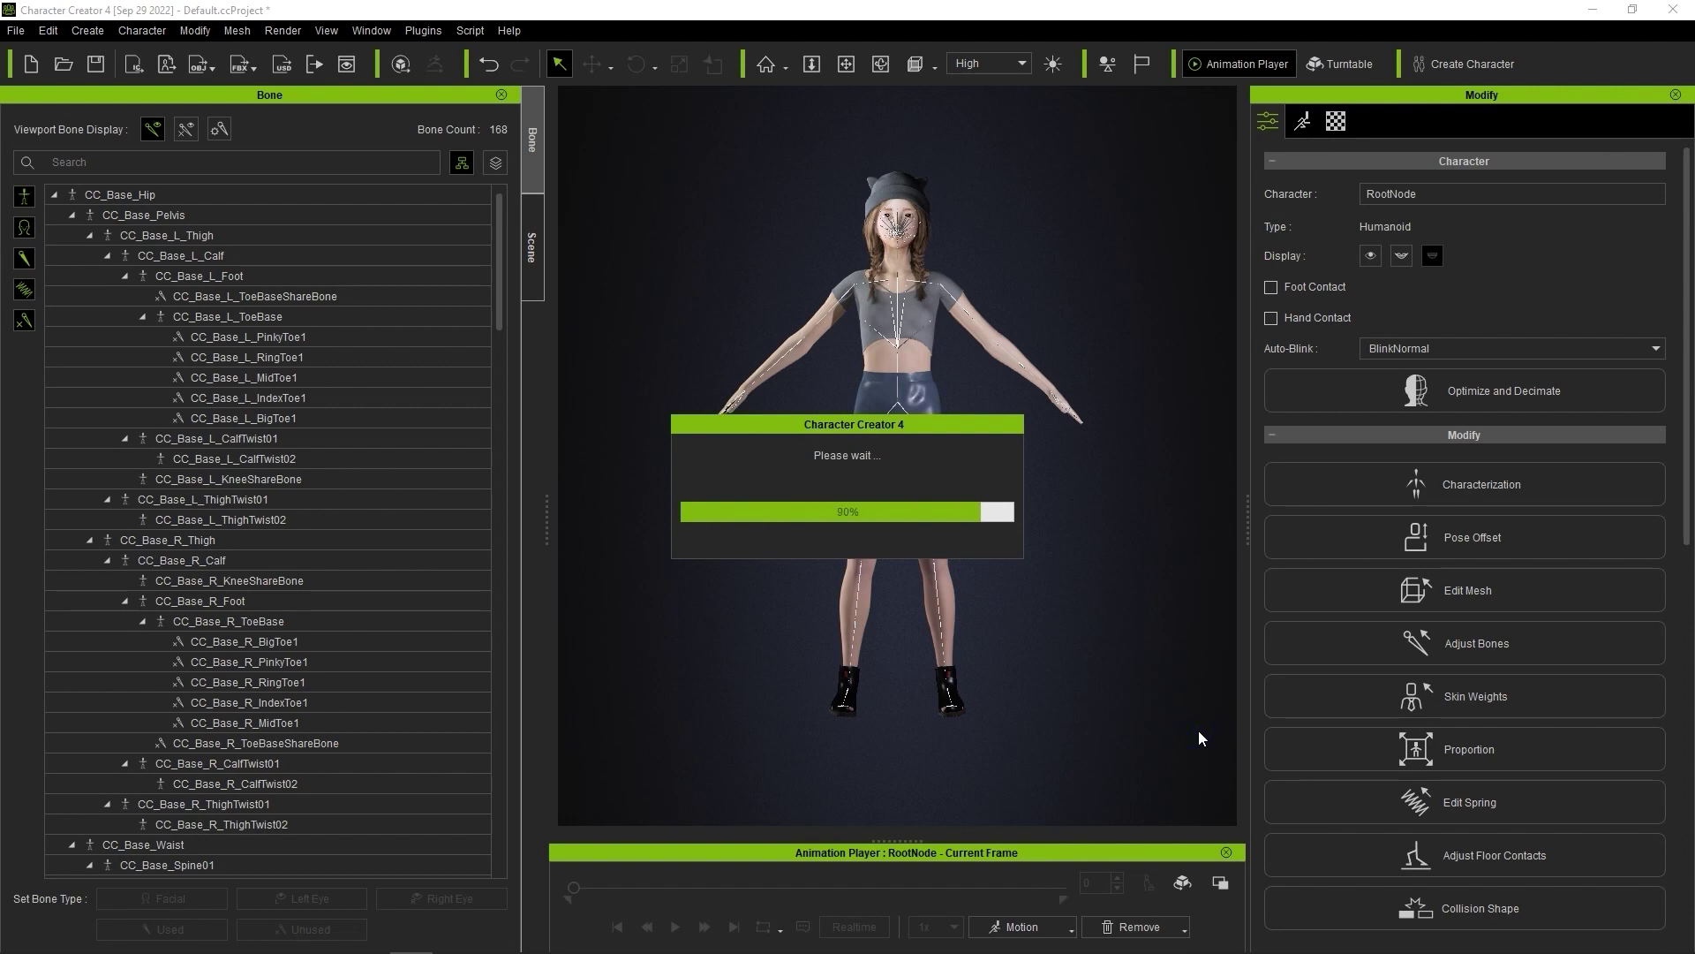
pyautogui.moveTo(1162, 719); pyautogui.dragTo(821, 773, button='right')
pyautogui.click(674, 927)
pyautogui.moveTo(724, 808); pyautogui.dragTo(1503, 785, button='right')
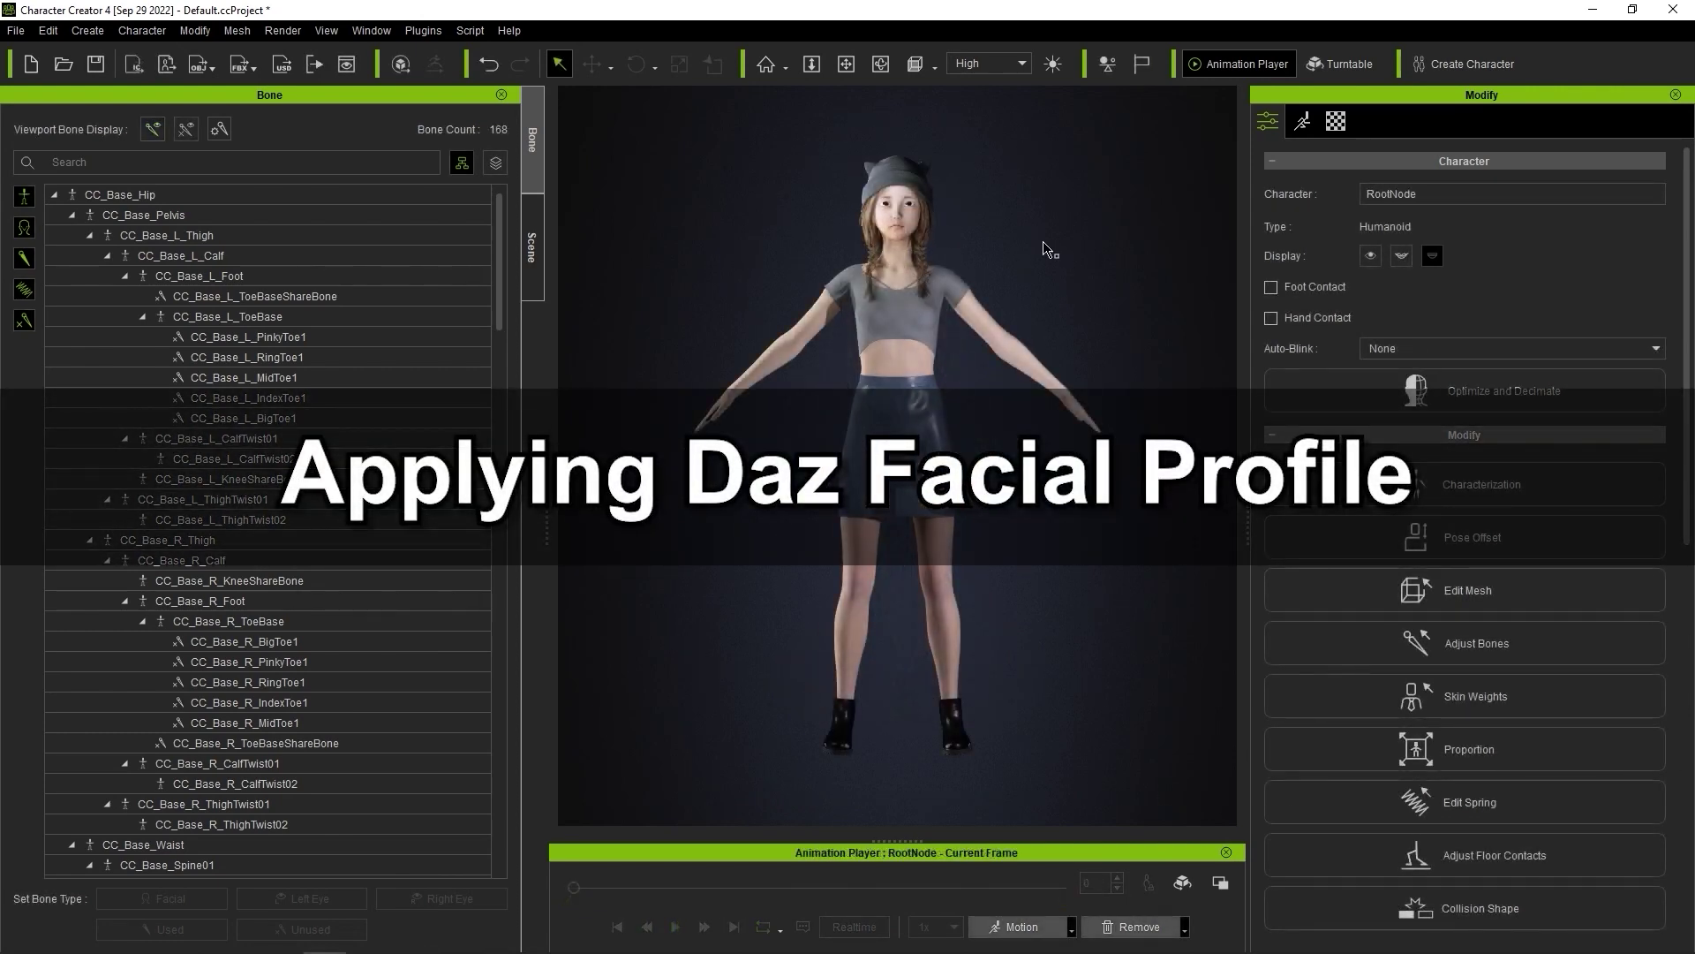
pyautogui.click(1309, 130)
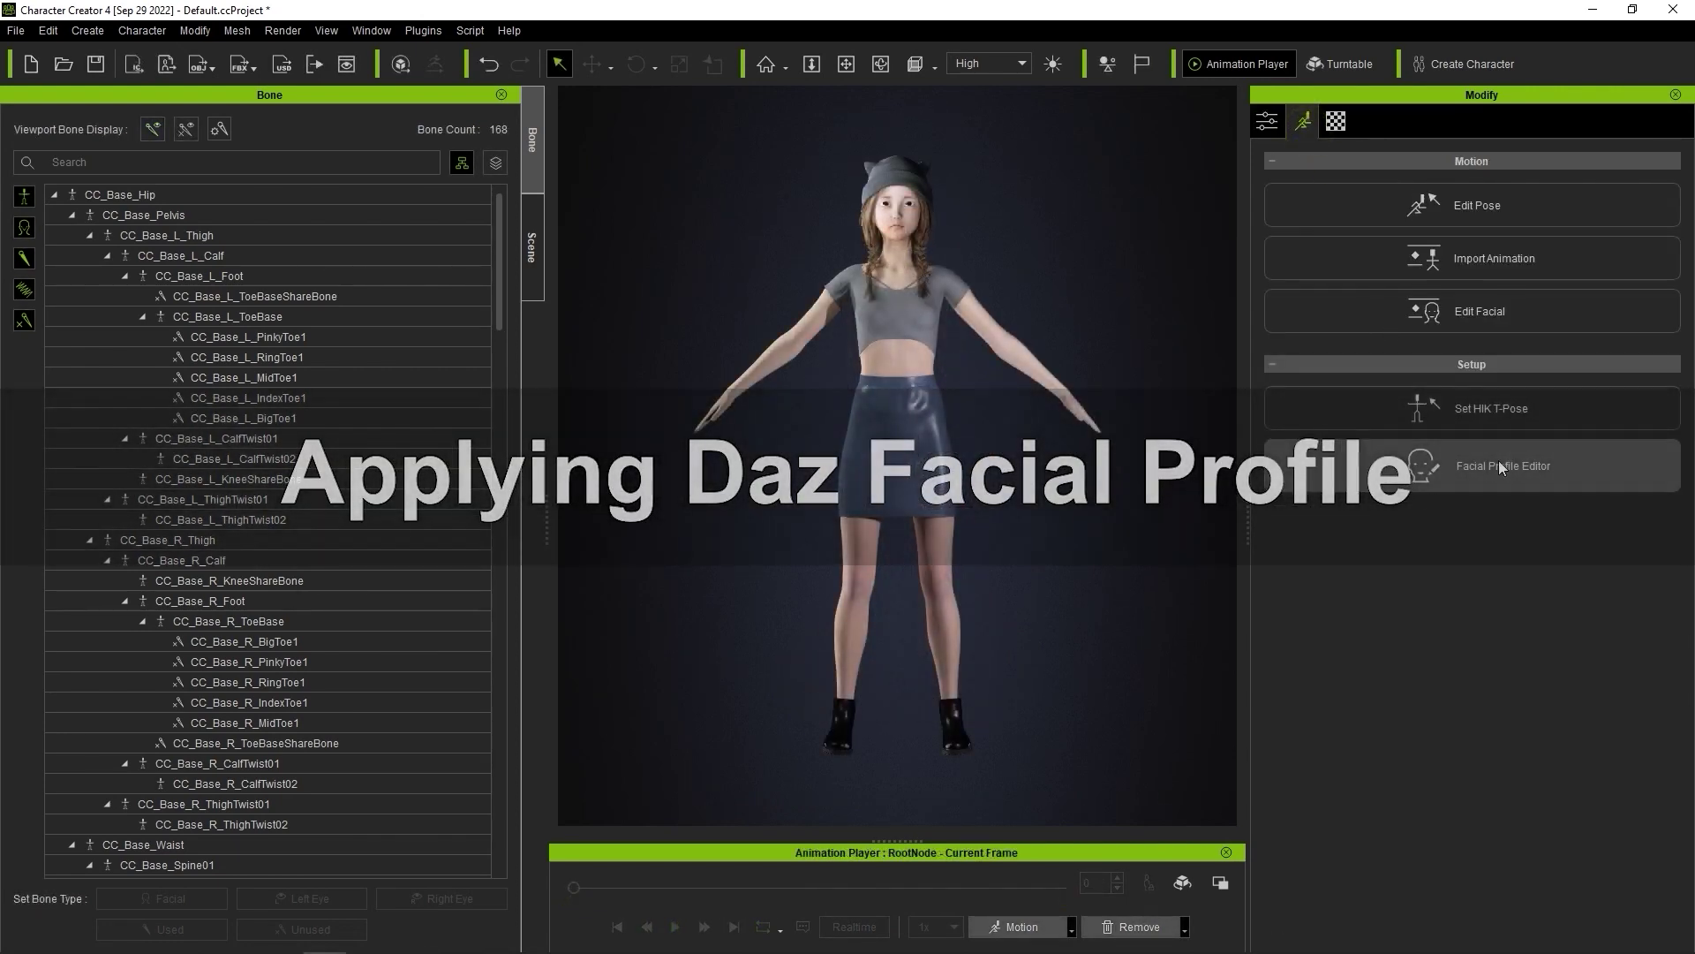
# Step: Open the Facial Profile Editor, enable expression editing, and frame the face camera
pyautogui.click(1522, 470)
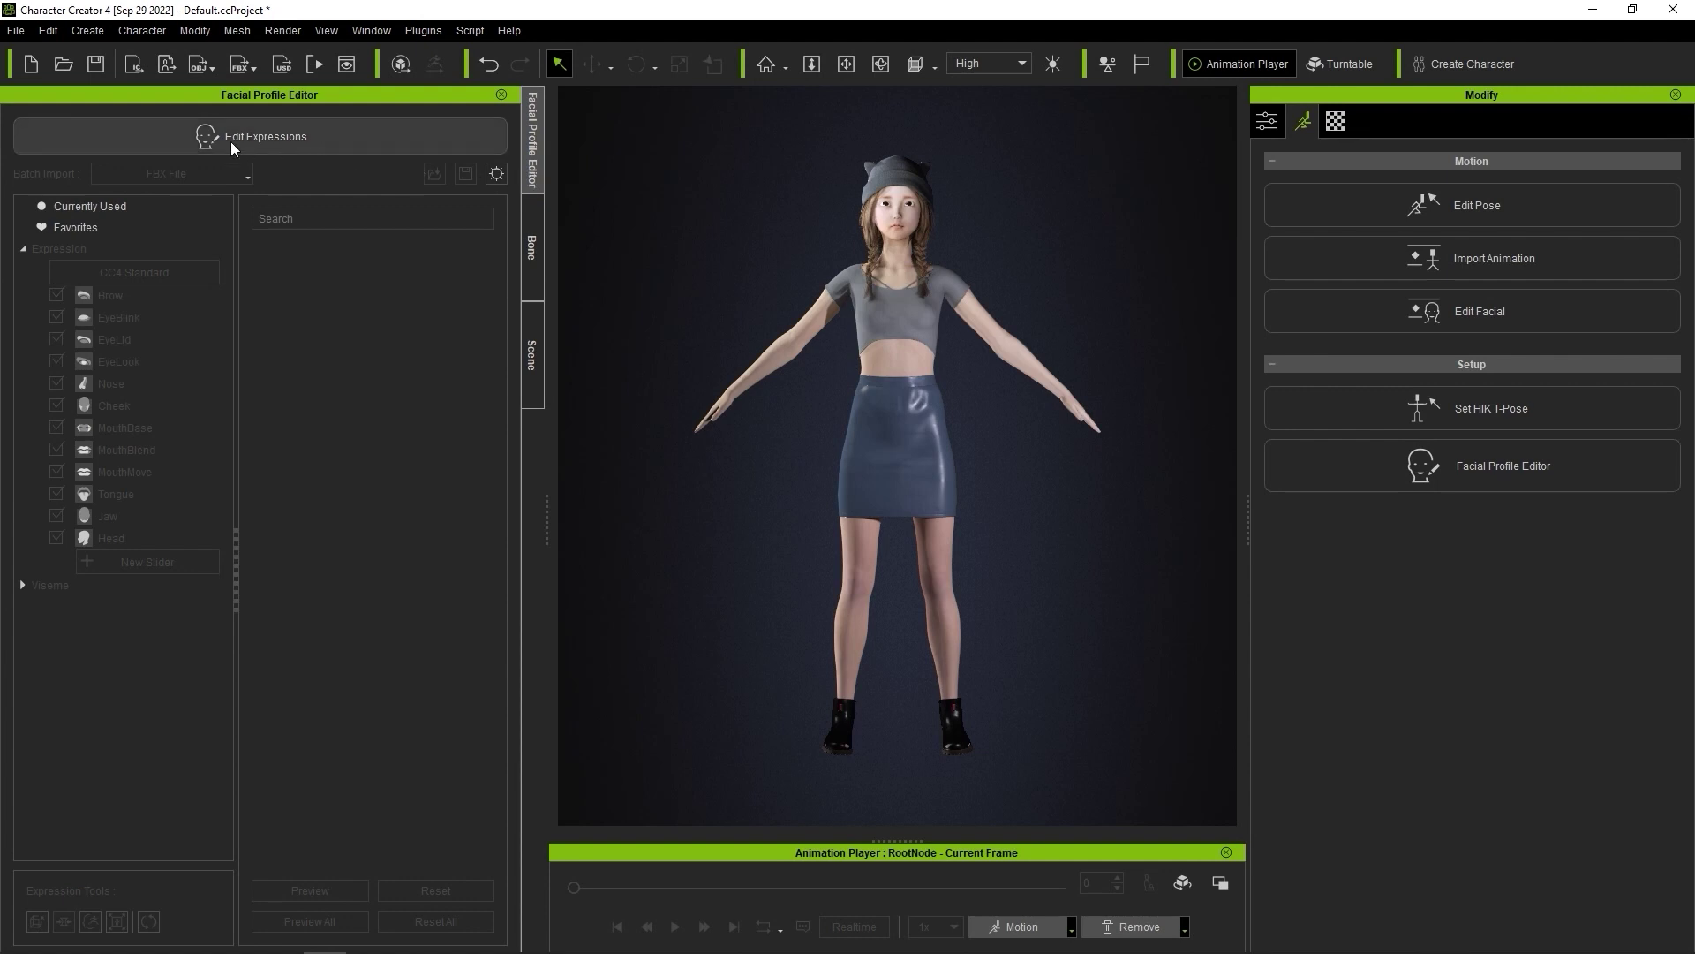
pyautogui.click(307, 140)
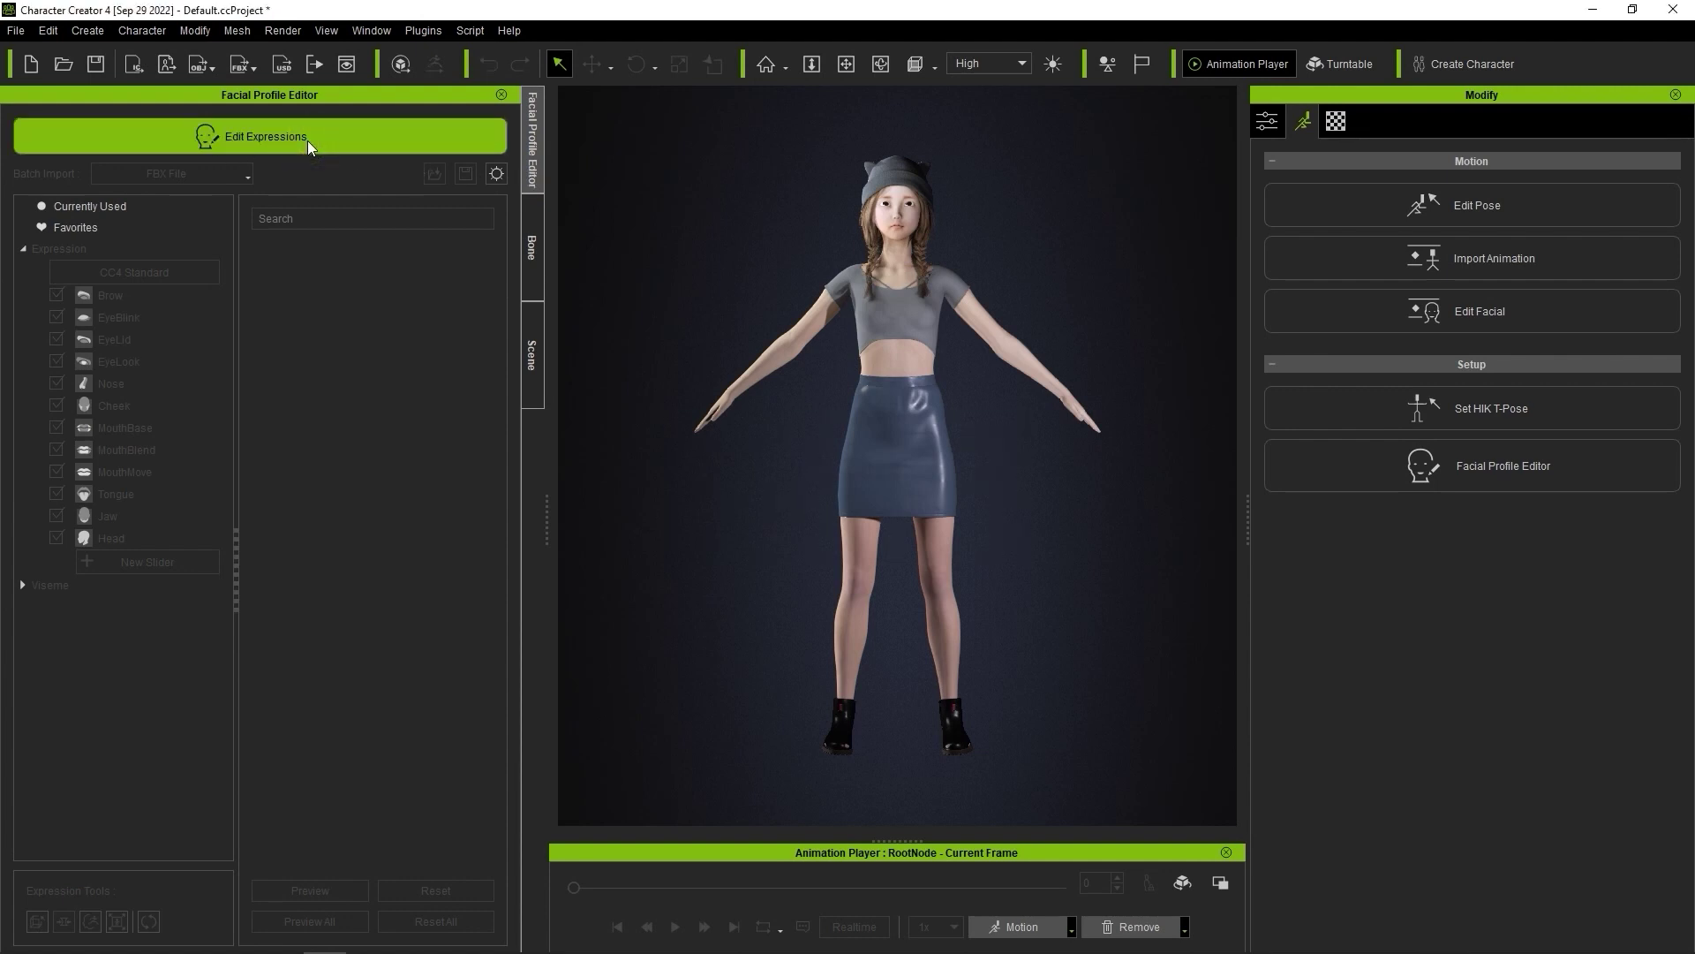
pyautogui.click(935, 64)
pyautogui.click(958, 234)
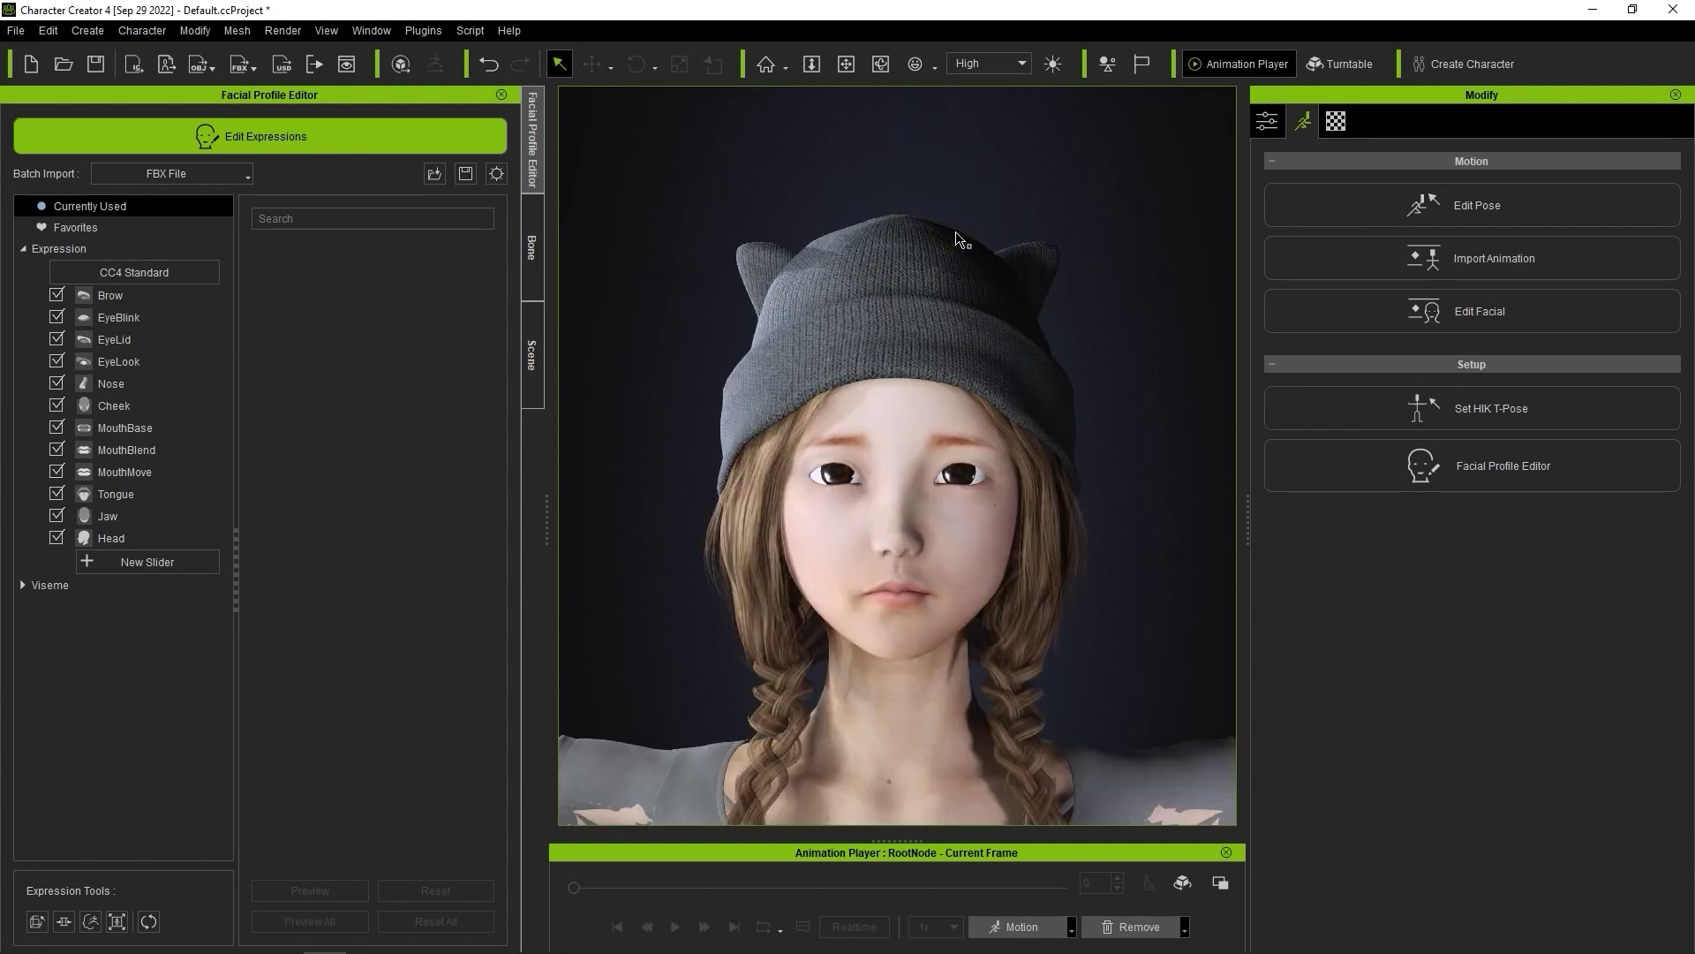
# Step: Browse the Brow, EyeBlink, EyeLid, Cheek and Jaw expressions, then turn editing off
pyautogui.click(139, 292)
pyautogui.click(137, 317)
pyautogui.click(134, 339)
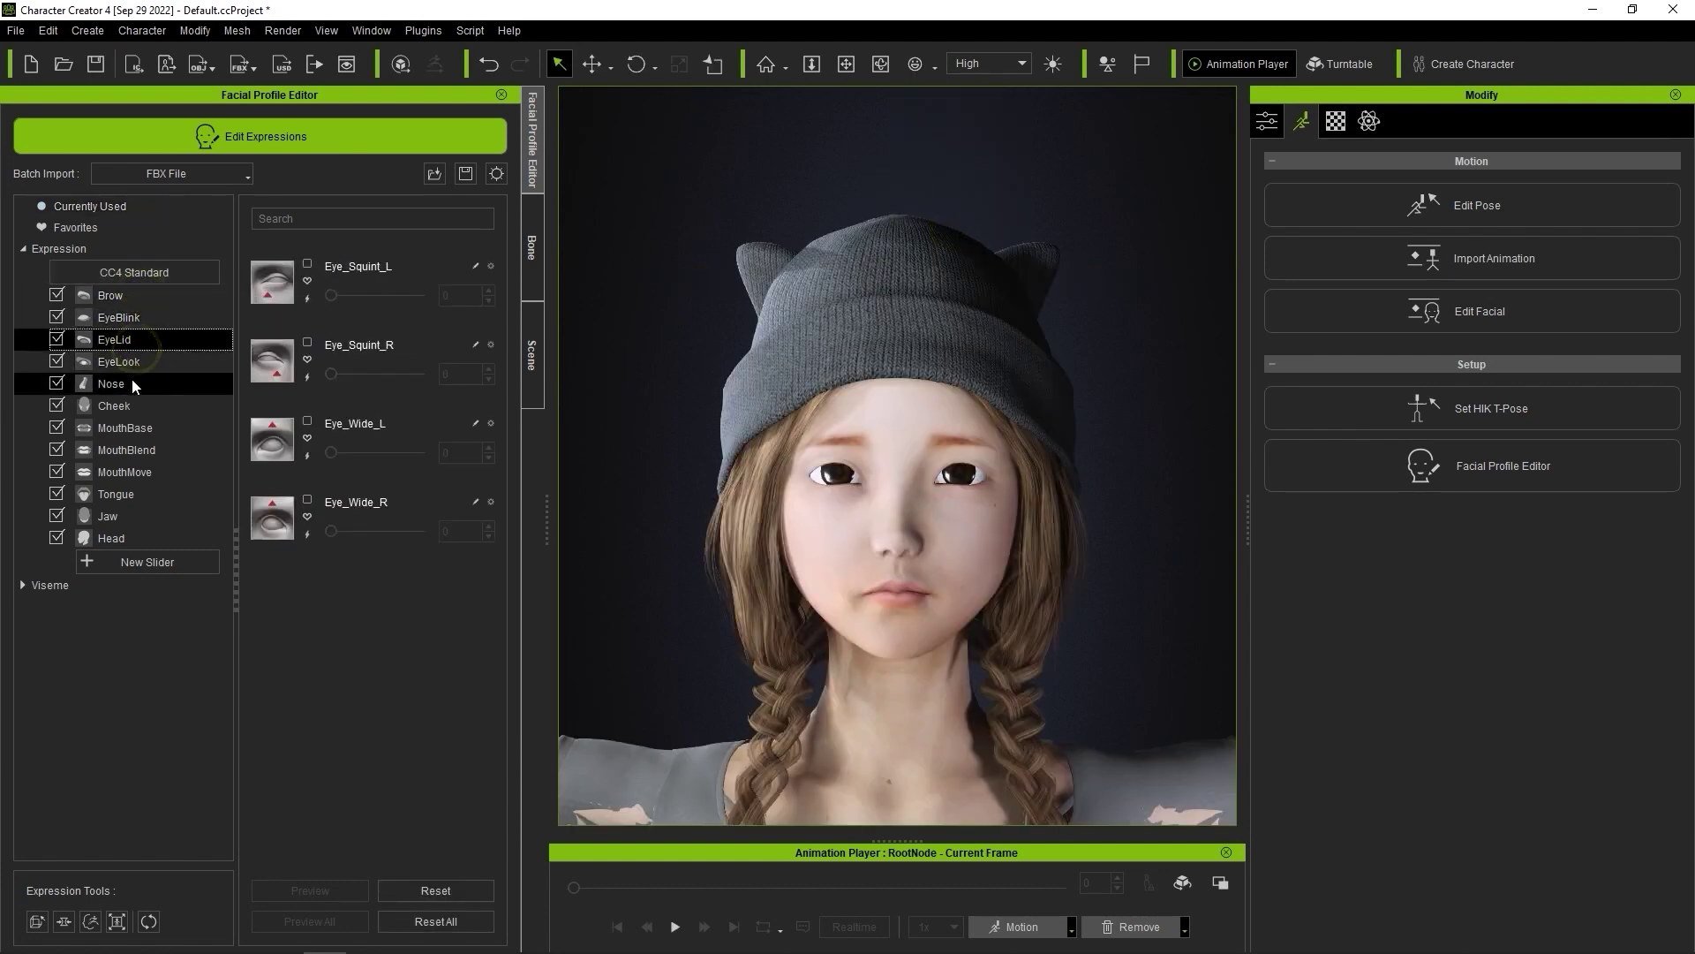
pyautogui.click(115, 405)
pyautogui.click(110, 516)
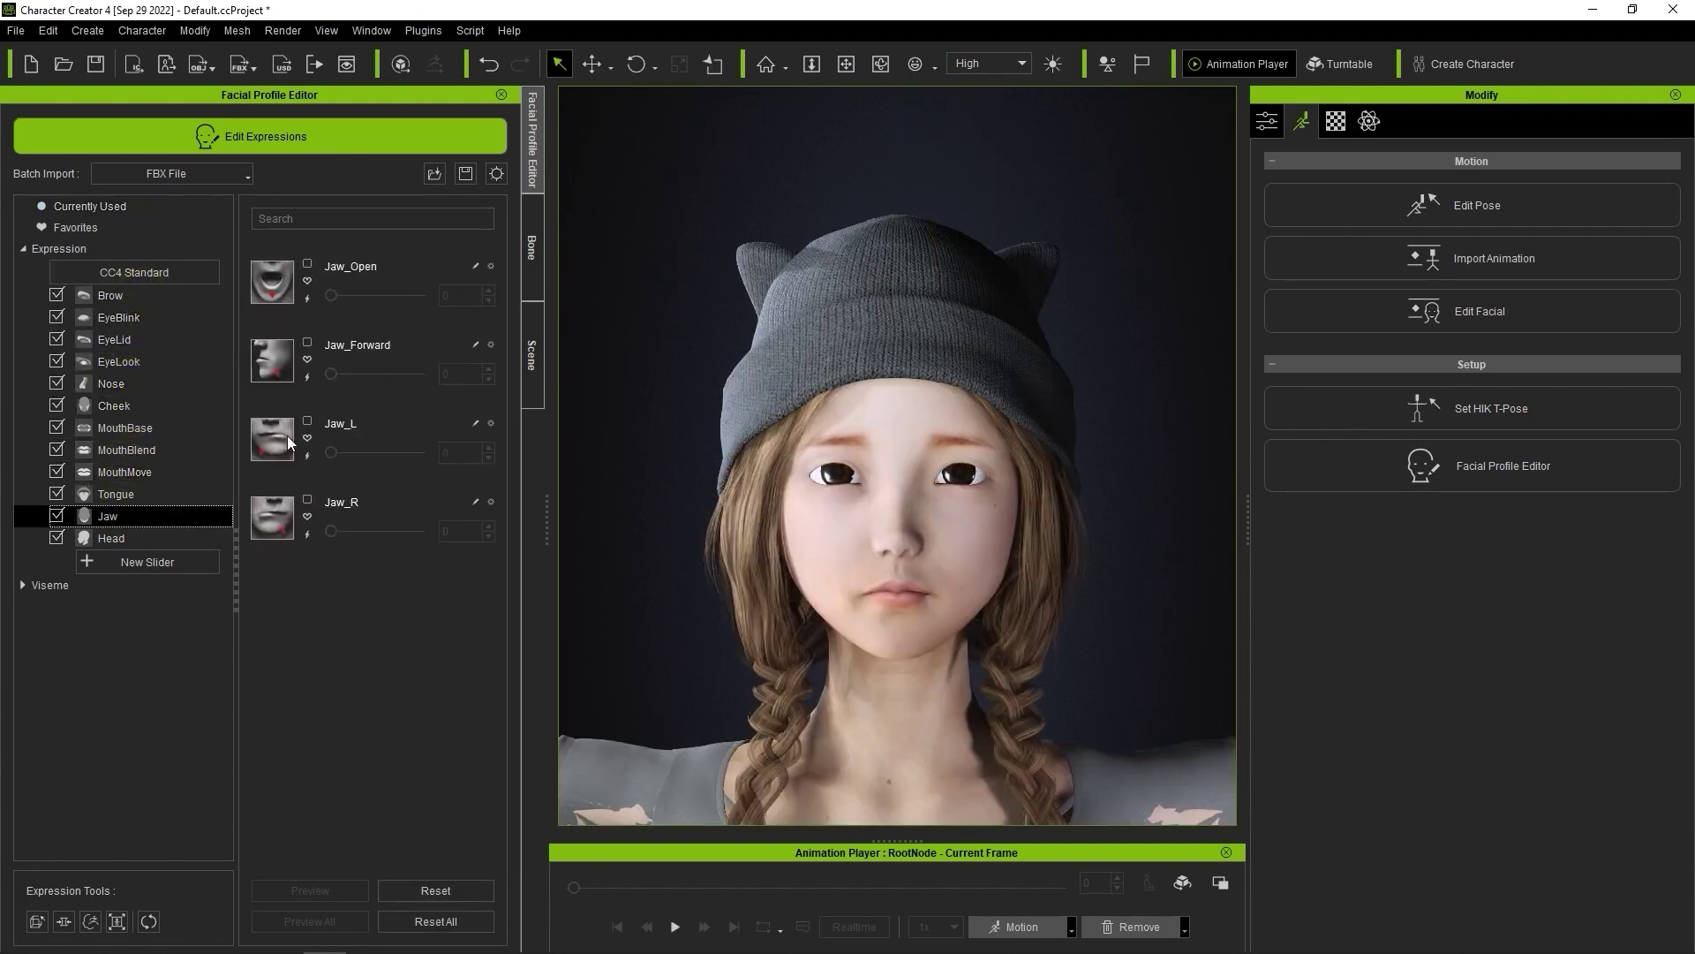
pyautogui.click(335, 145)
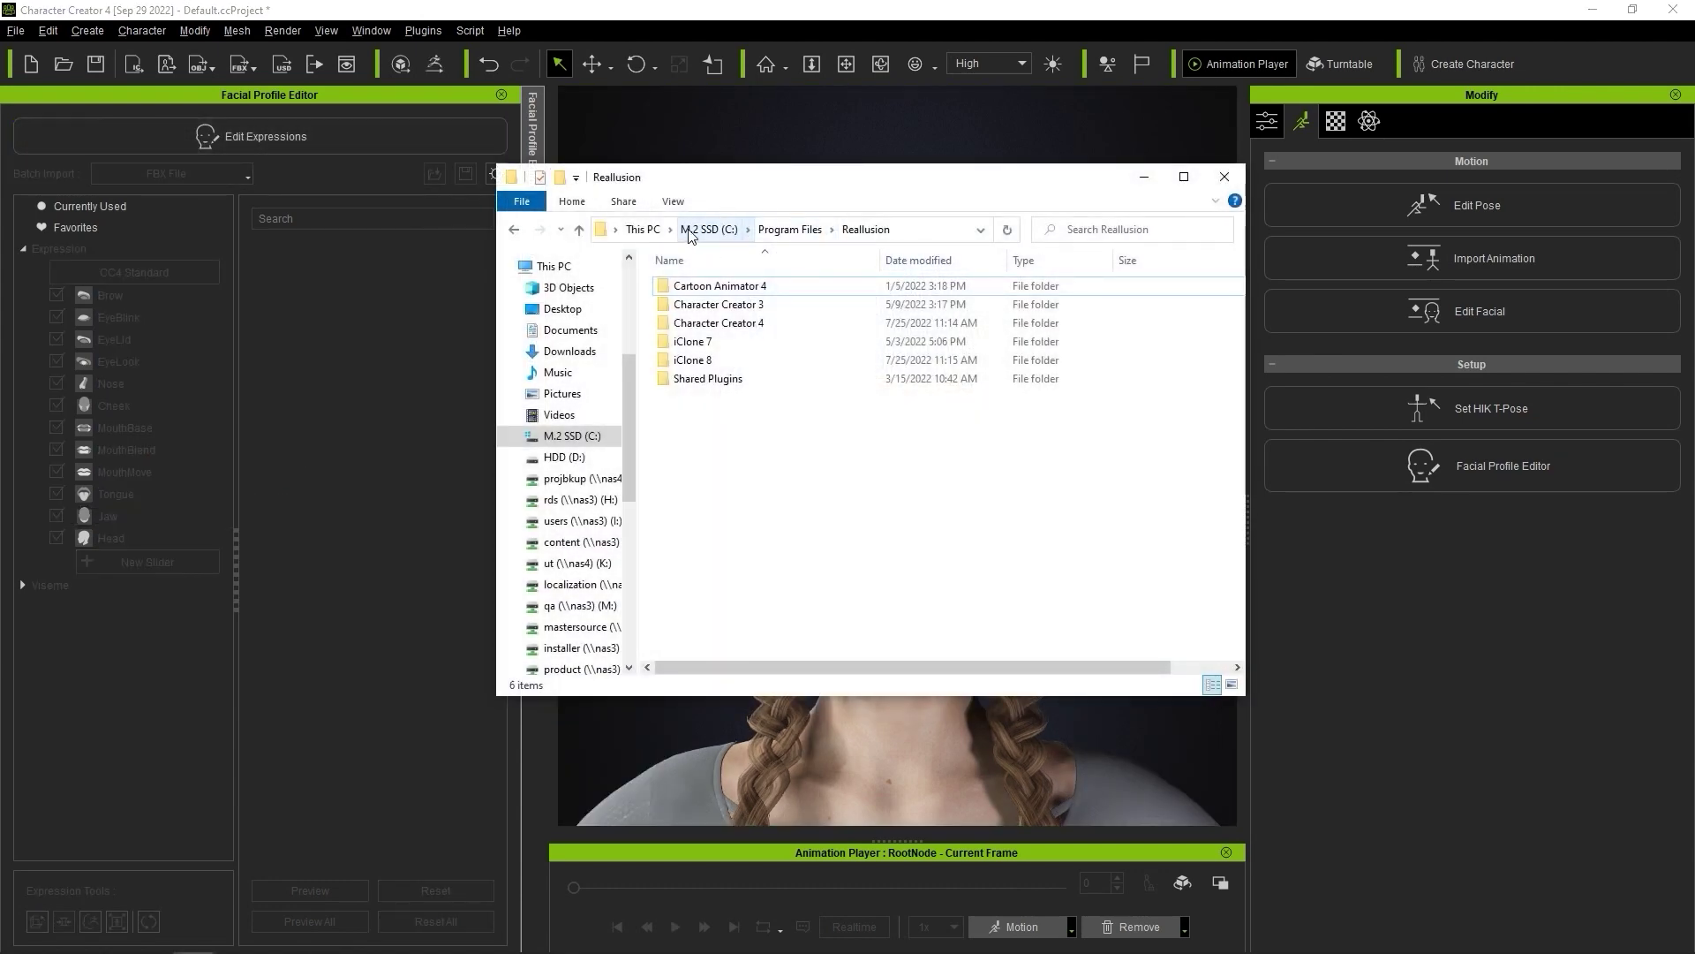
# Step: Browse Character Creator 4's Program > Assets > ExternalFiles > DazResource > FacialProfile folder
pyautogui.doubleClick(738, 325)
pyautogui.click(724, 363)
pyautogui.doubleClick(729, 285)
pyautogui.doubleClick(724, 306)
pyautogui.doubleClick(742, 323)
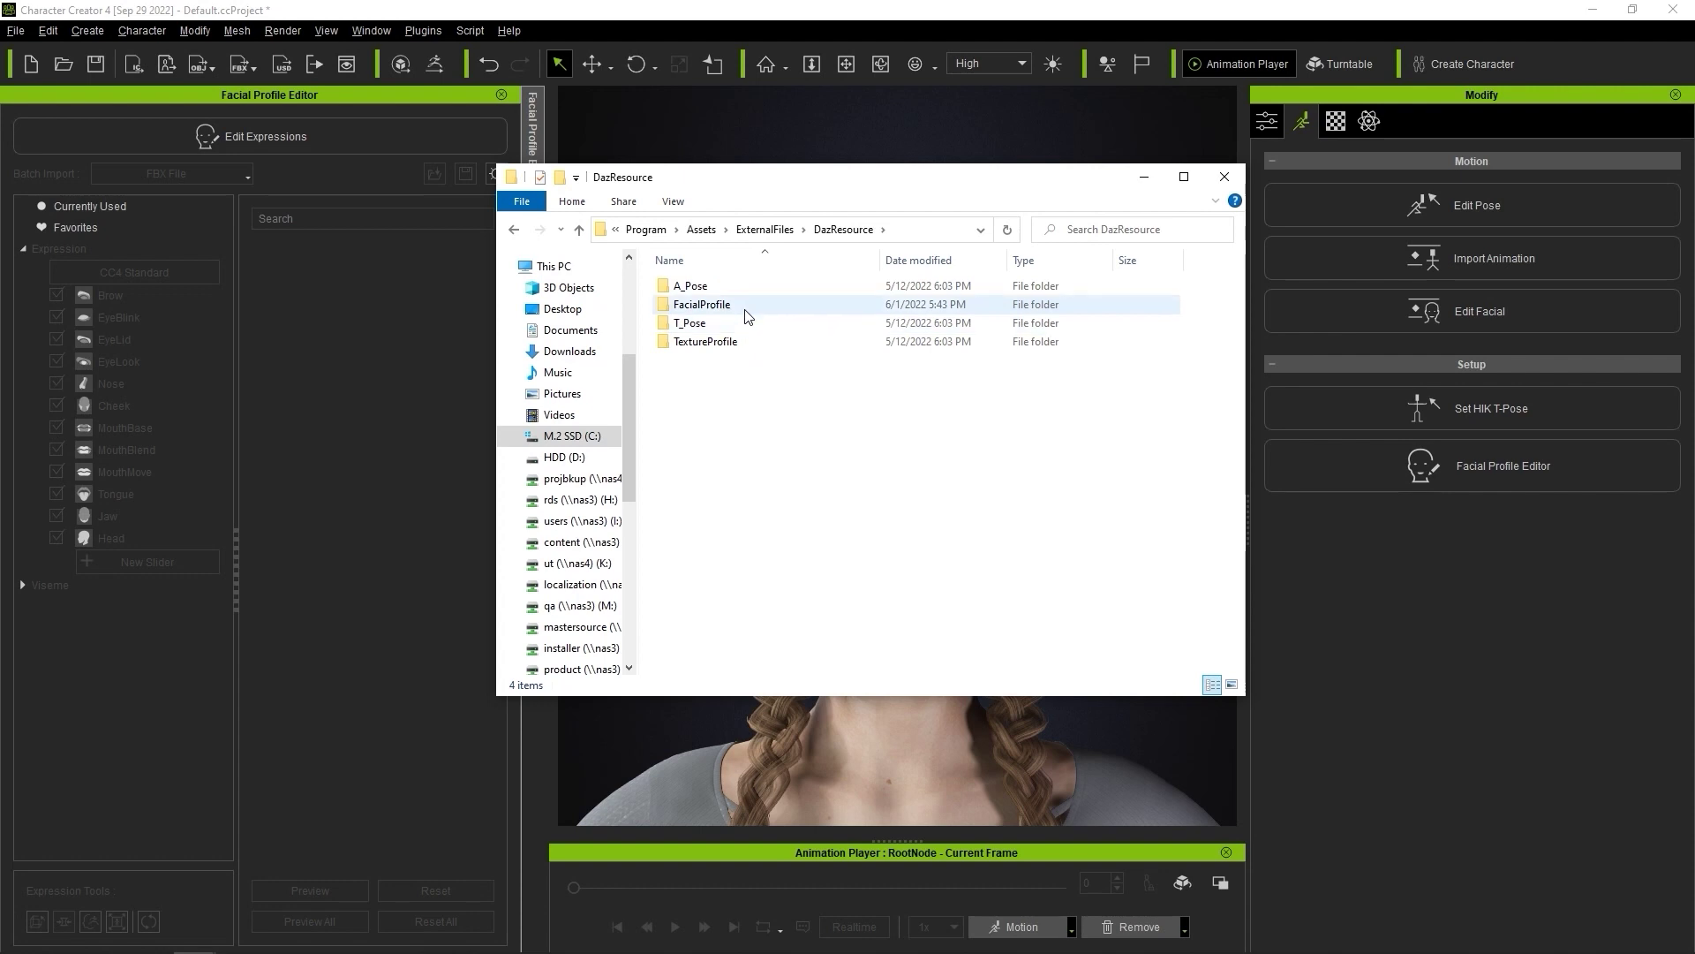
pyautogui.doubleClick(743, 306)
pyautogui.click(724, 285)
pyautogui.keyDown('shift'); pyautogui.click(702, 397); pyautogui.keyUp('shift')
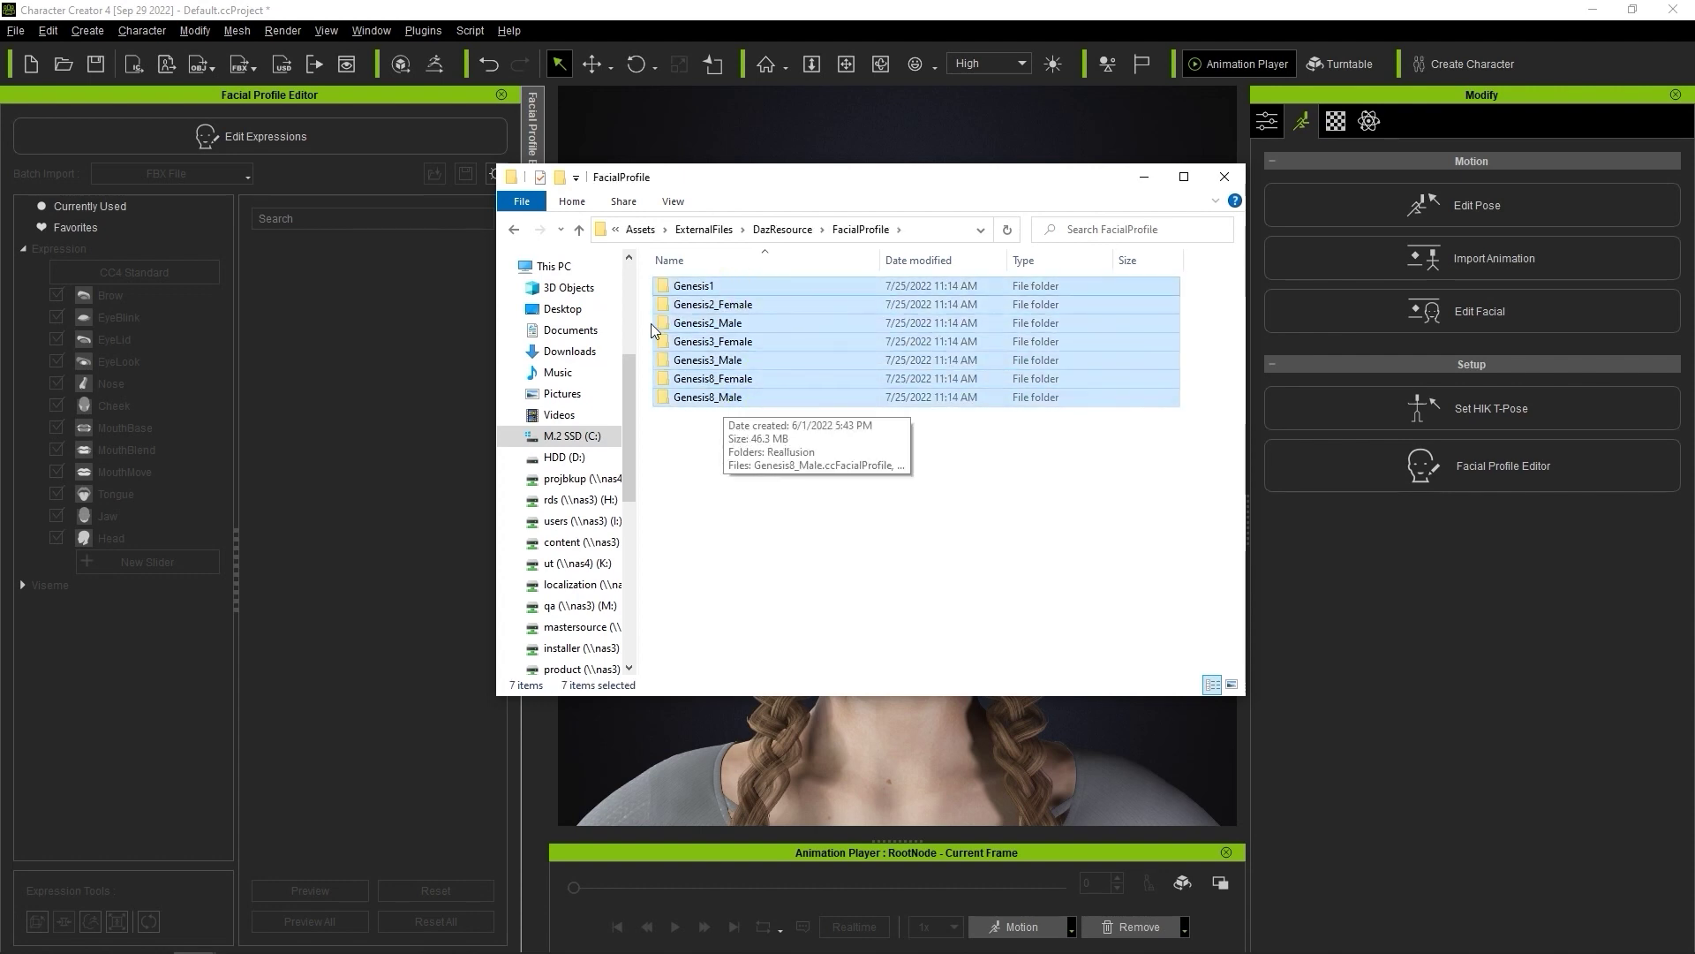
# Step: Drag Genesis8_Female.ccFacialProfile from the Genesis8_Female folder onto the character
pyautogui.moveTo(1067, 176); pyautogui.dragTo(528, 182)
pyautogui.click(295, 404)
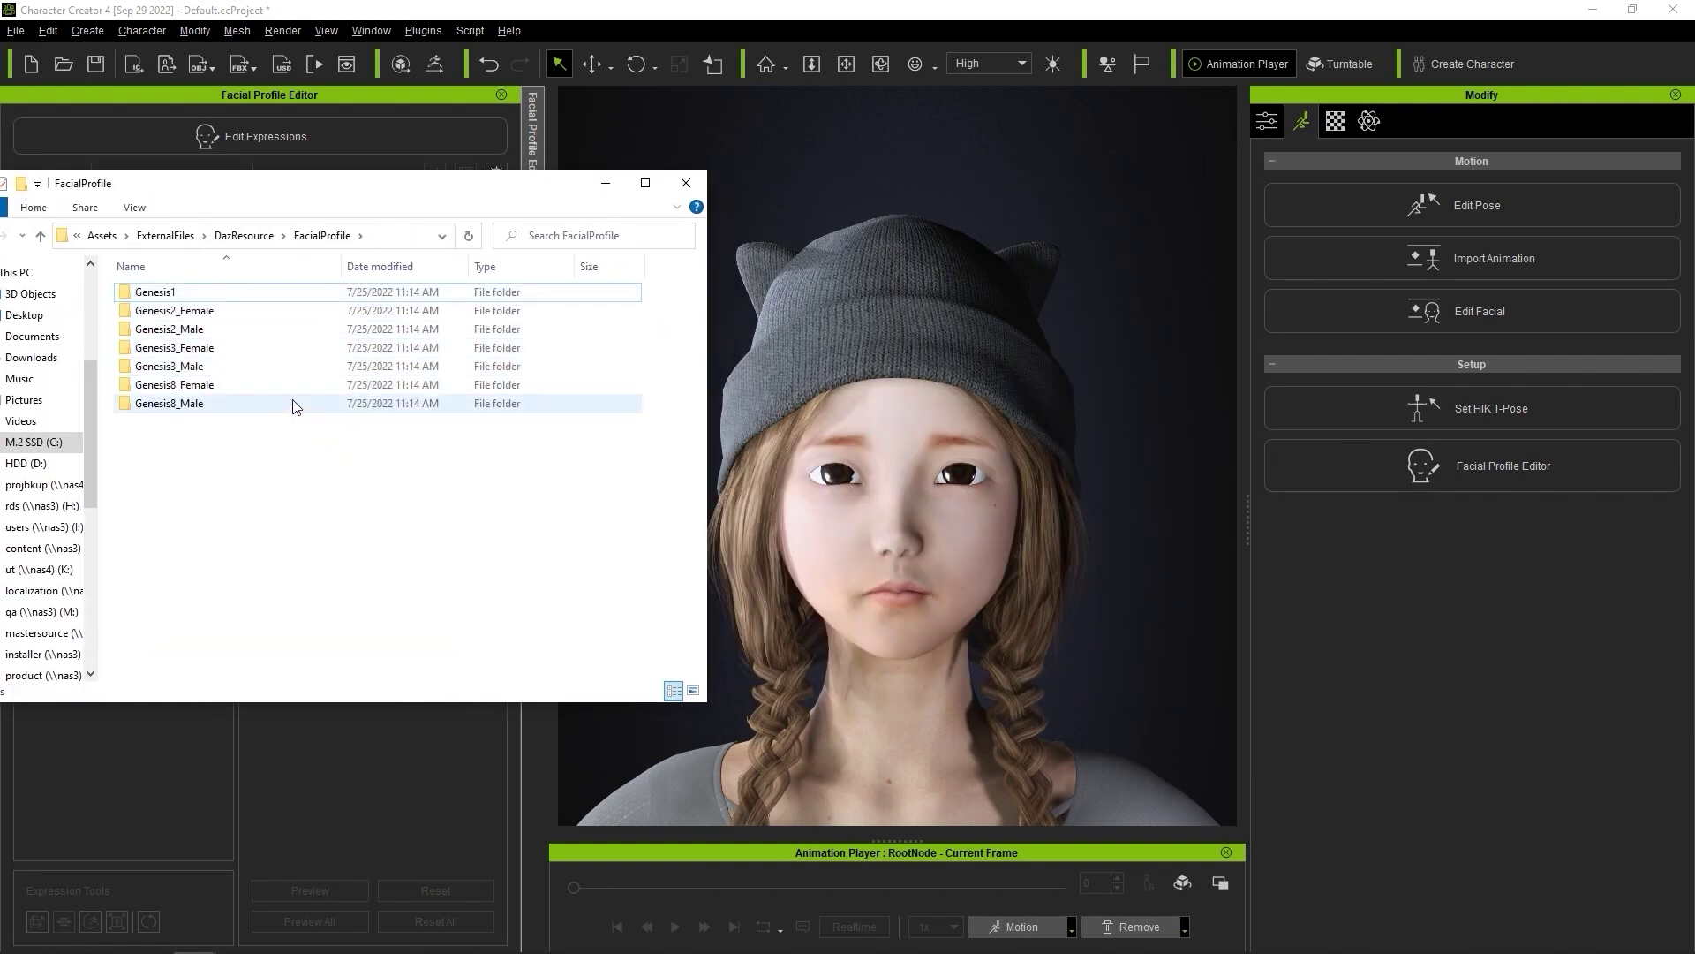
pyautogui.doubleClick(185, 385)
pyautogui.click(244, 312)
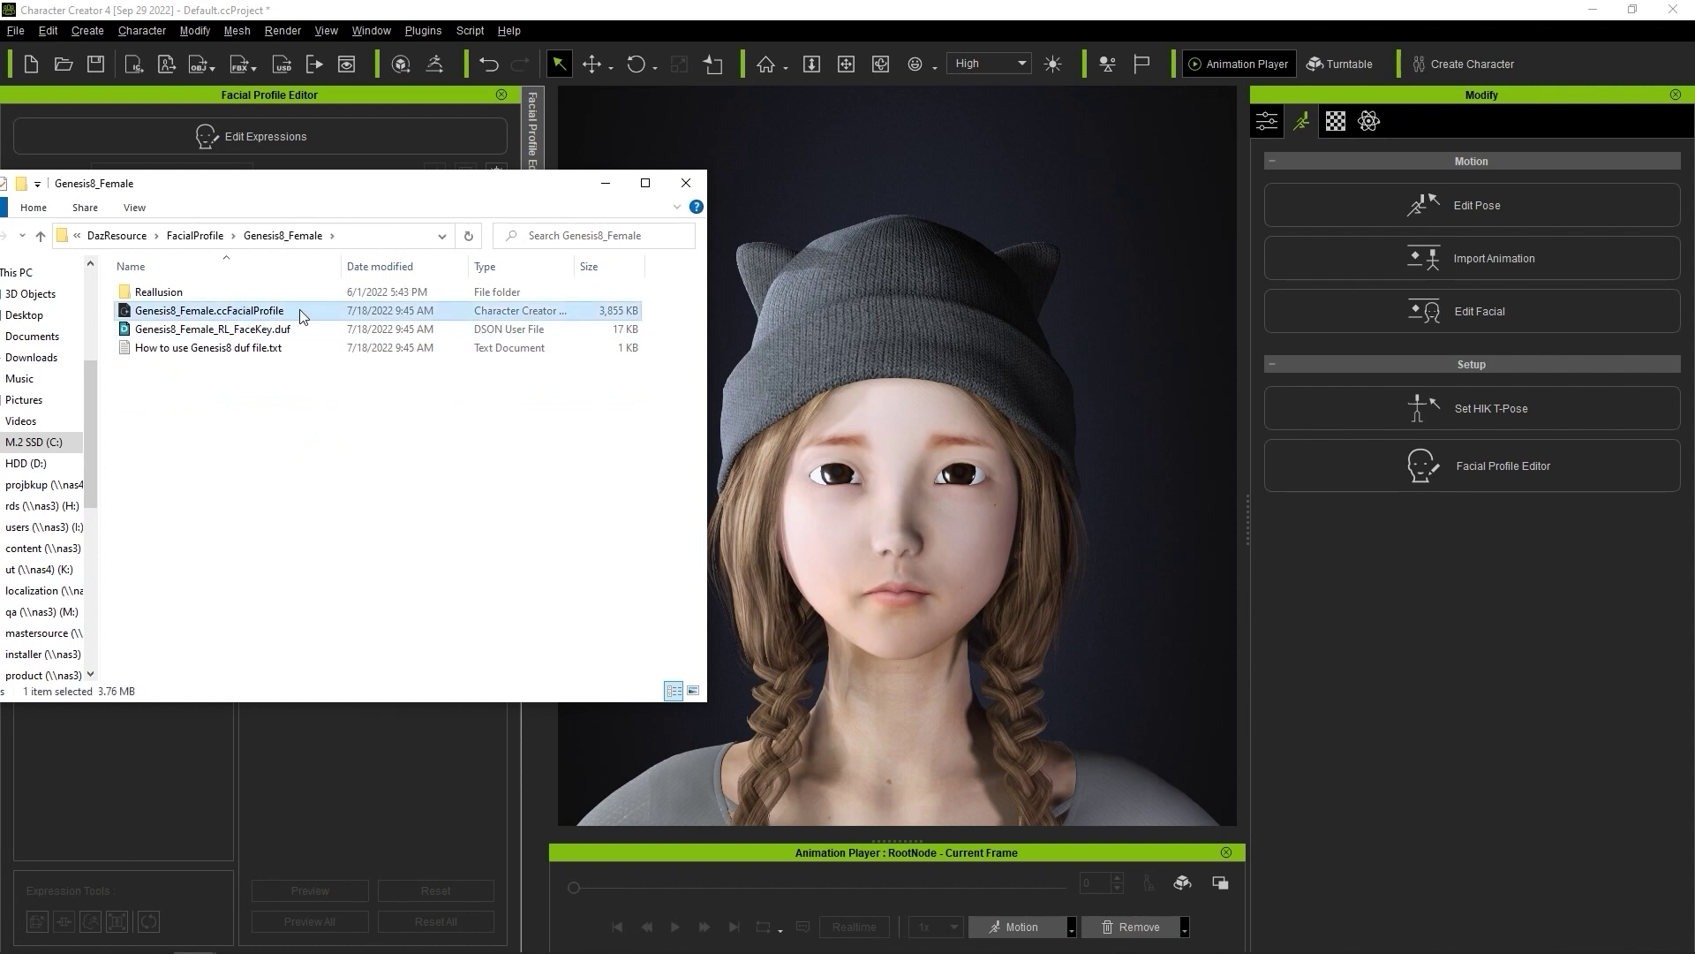
pyautogui.moveTo(302, 316); pyautogui.dragTo(931, 442)
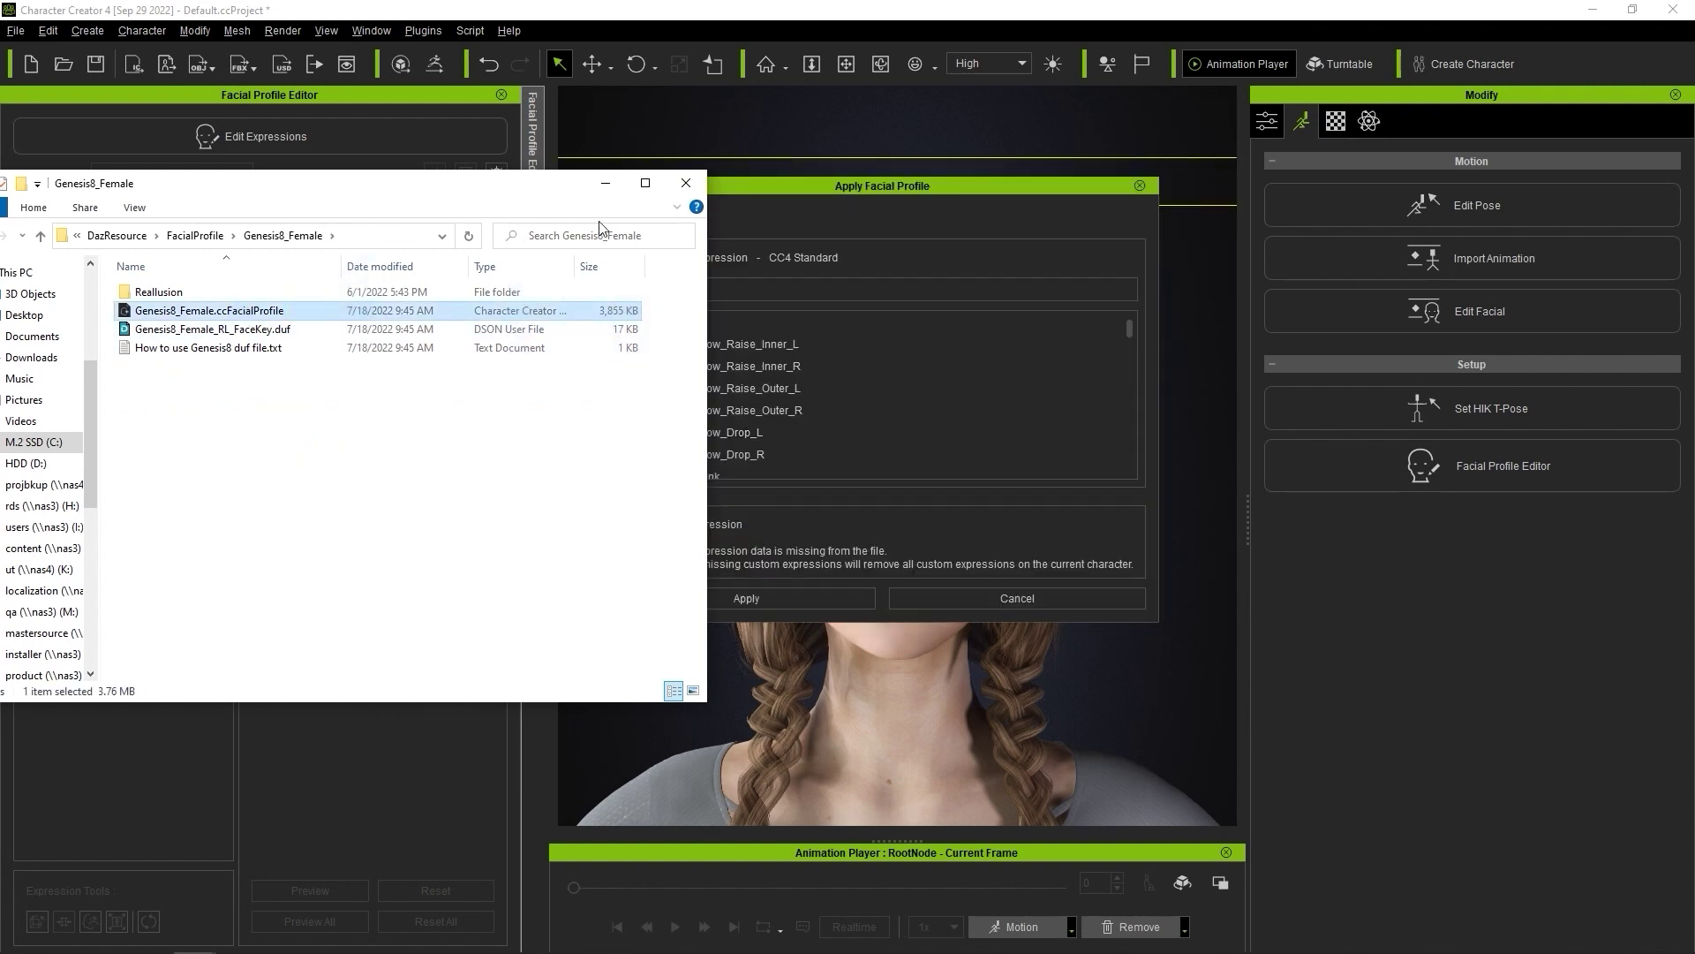
# Step: Minimize Explorer and review the Viseme, CC4 Standard and Custom Expression entries
pyautogui.click(605, 183)
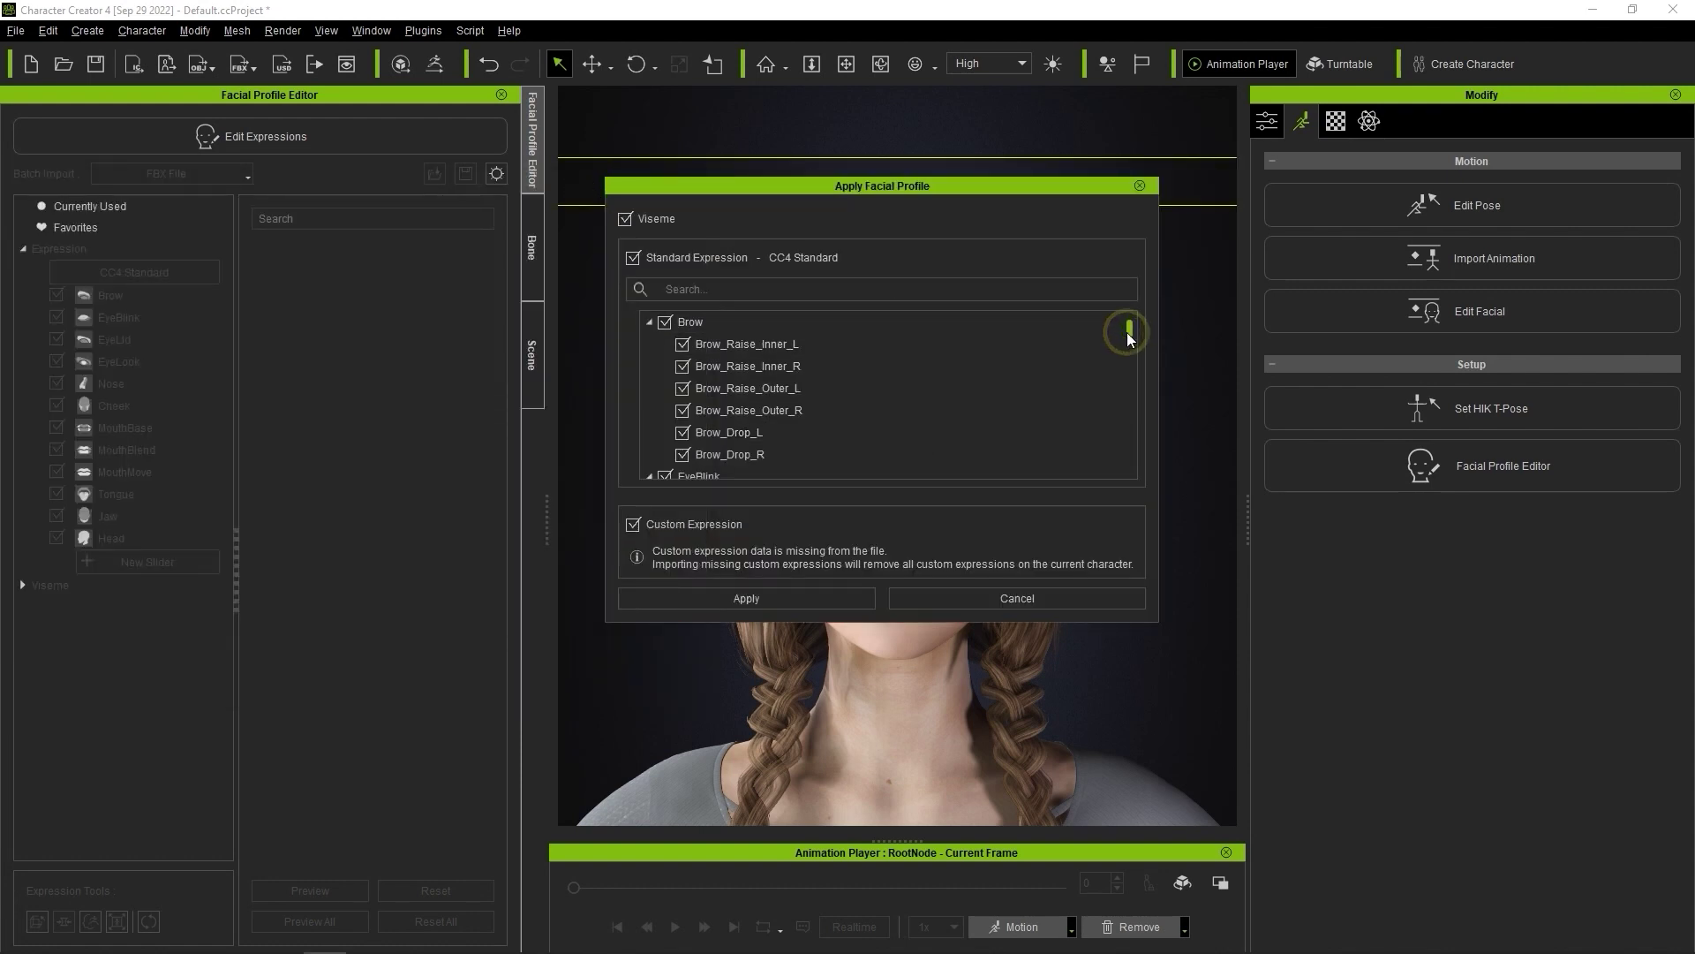
pyautogui.moveTo(1130, 338)
pyautogui.mouseDown()
pyautogui.moveTo(1119, 436)
pyautogui.moveTo(1128, 311)
pyautogui.mouseUp()
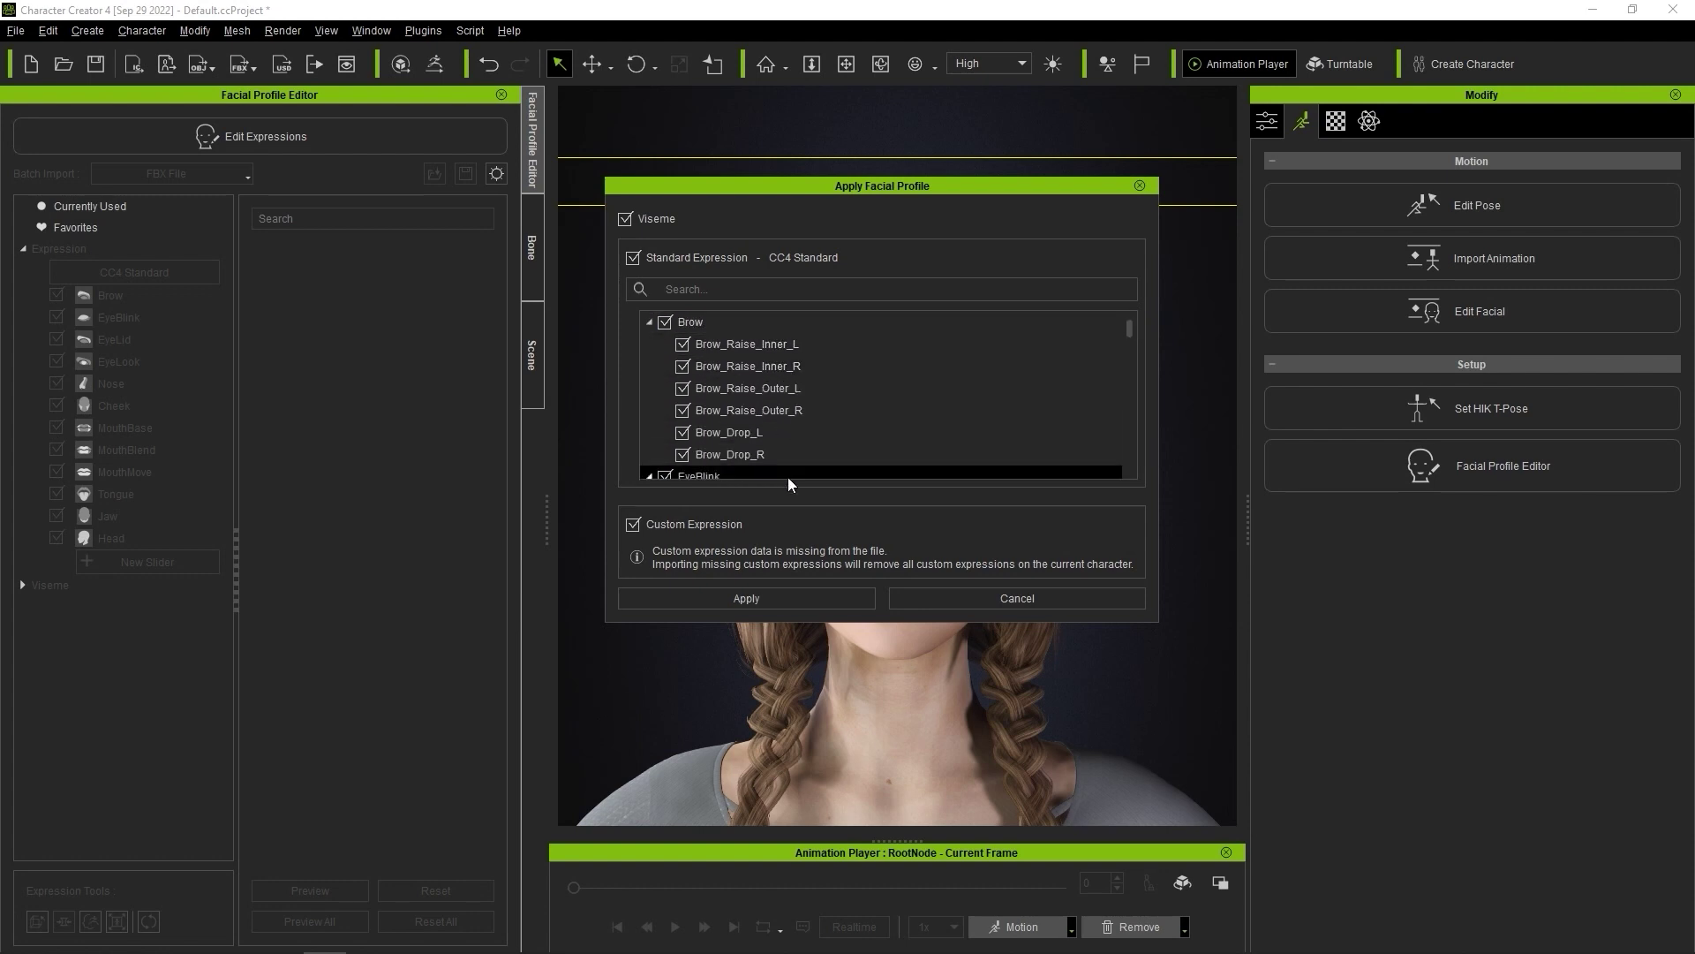
# Step: Apply the Genesis8 facial profile and browse its EyeLook, Head, MouthMove and Jaw expressions
pyautogui.click(784, 597)
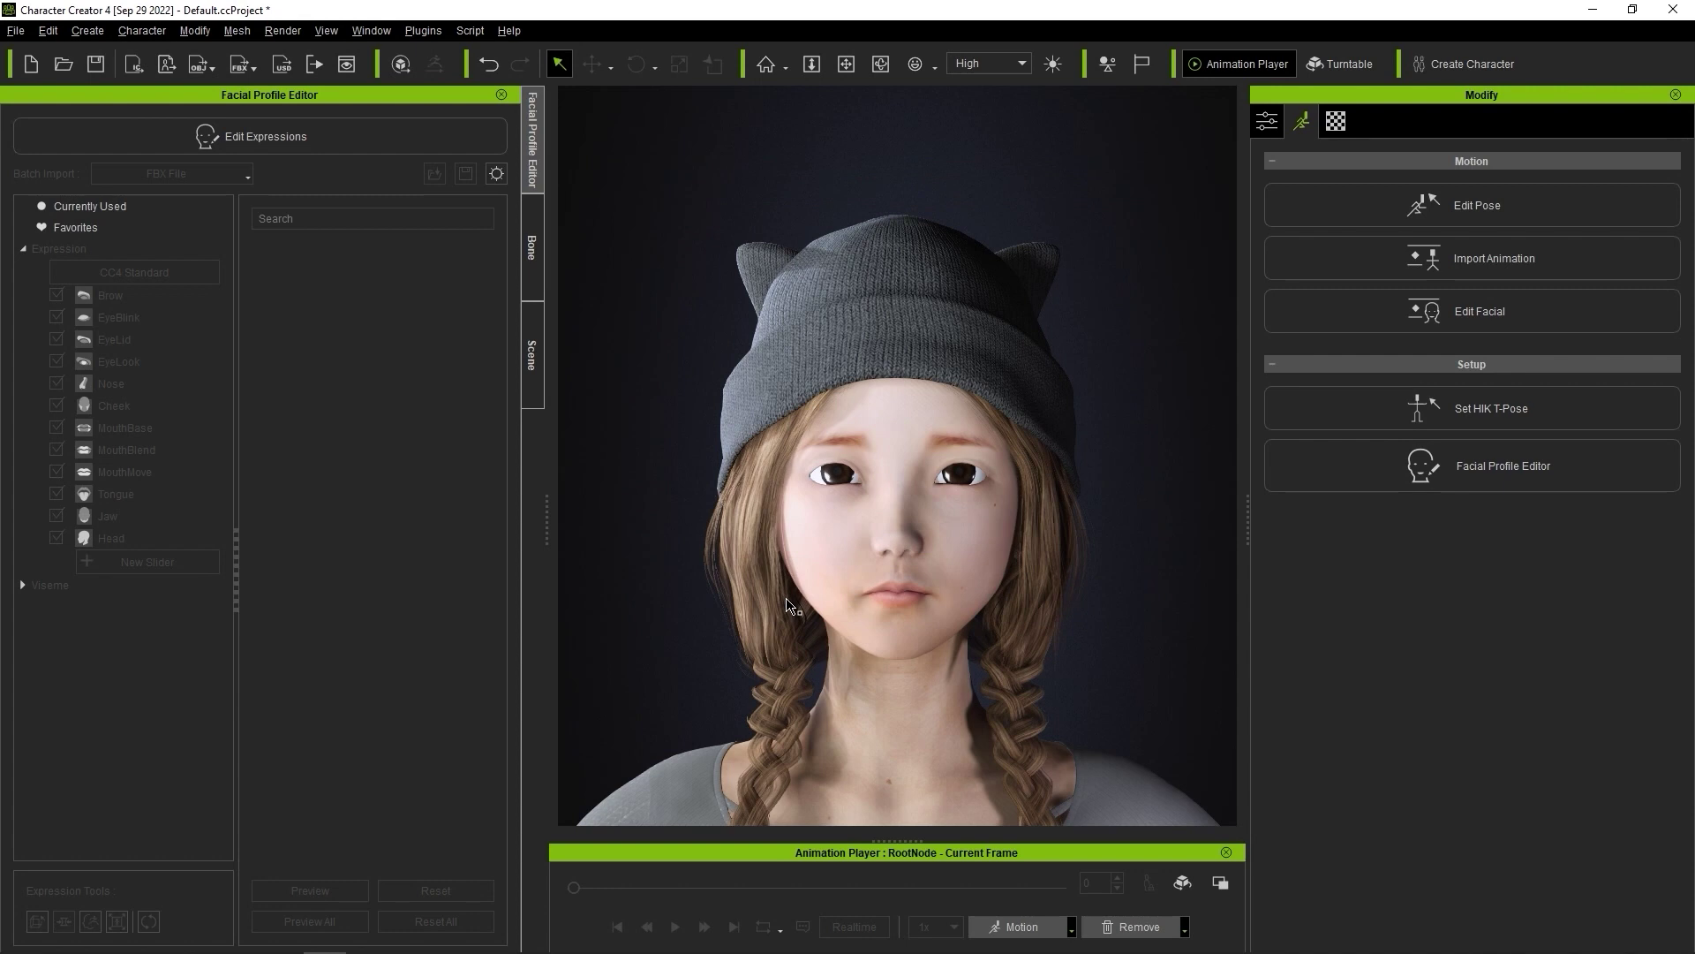
pyautogui.click(318, 141)
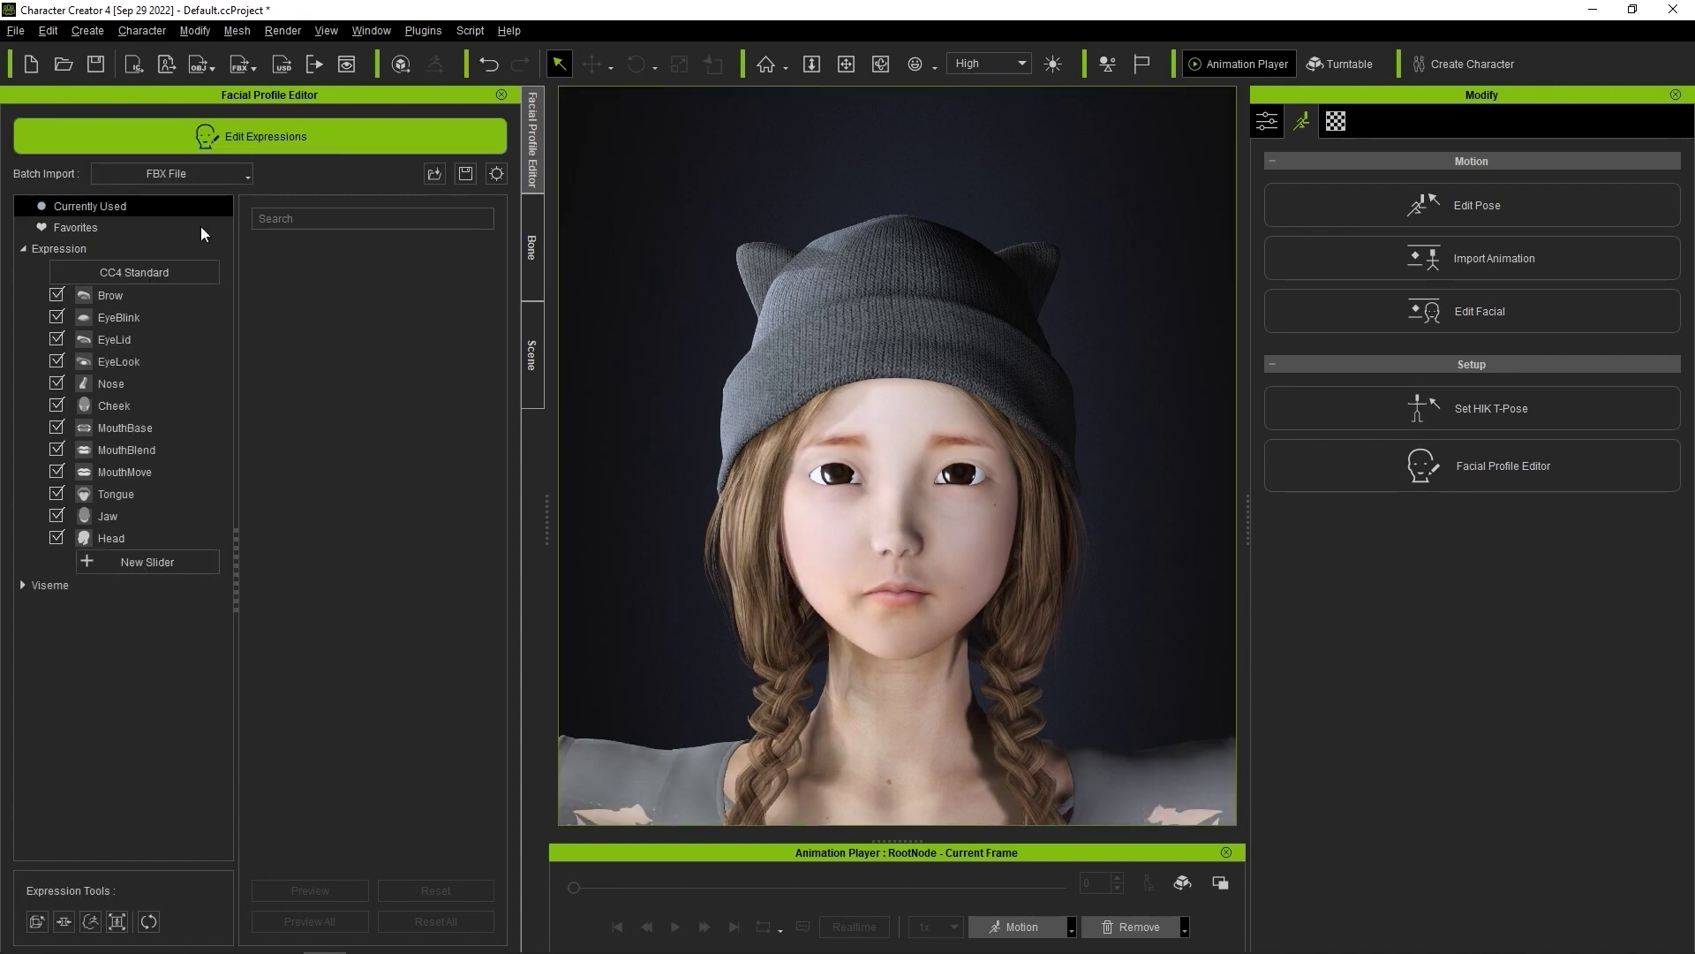
pyautogui.click(133, 361)
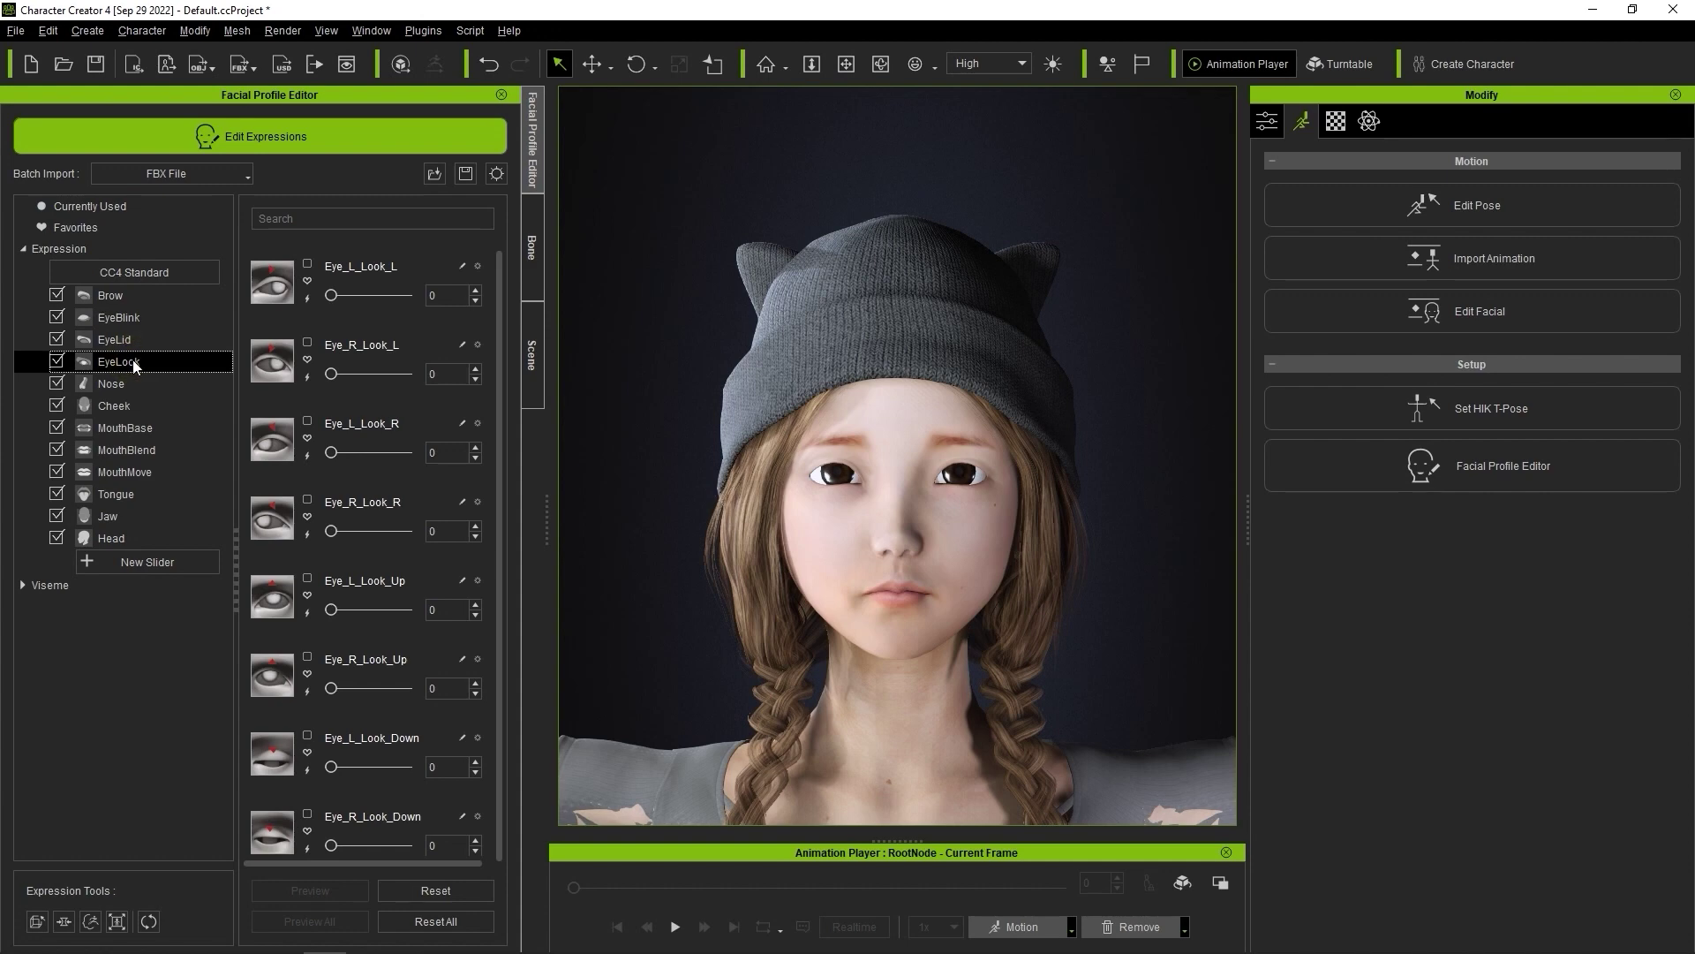
pyautogui.click(131, 537)
pyautogui.click(131, 478)
pyautogui.click(129, 521)
pyautogui.click(129, 538)
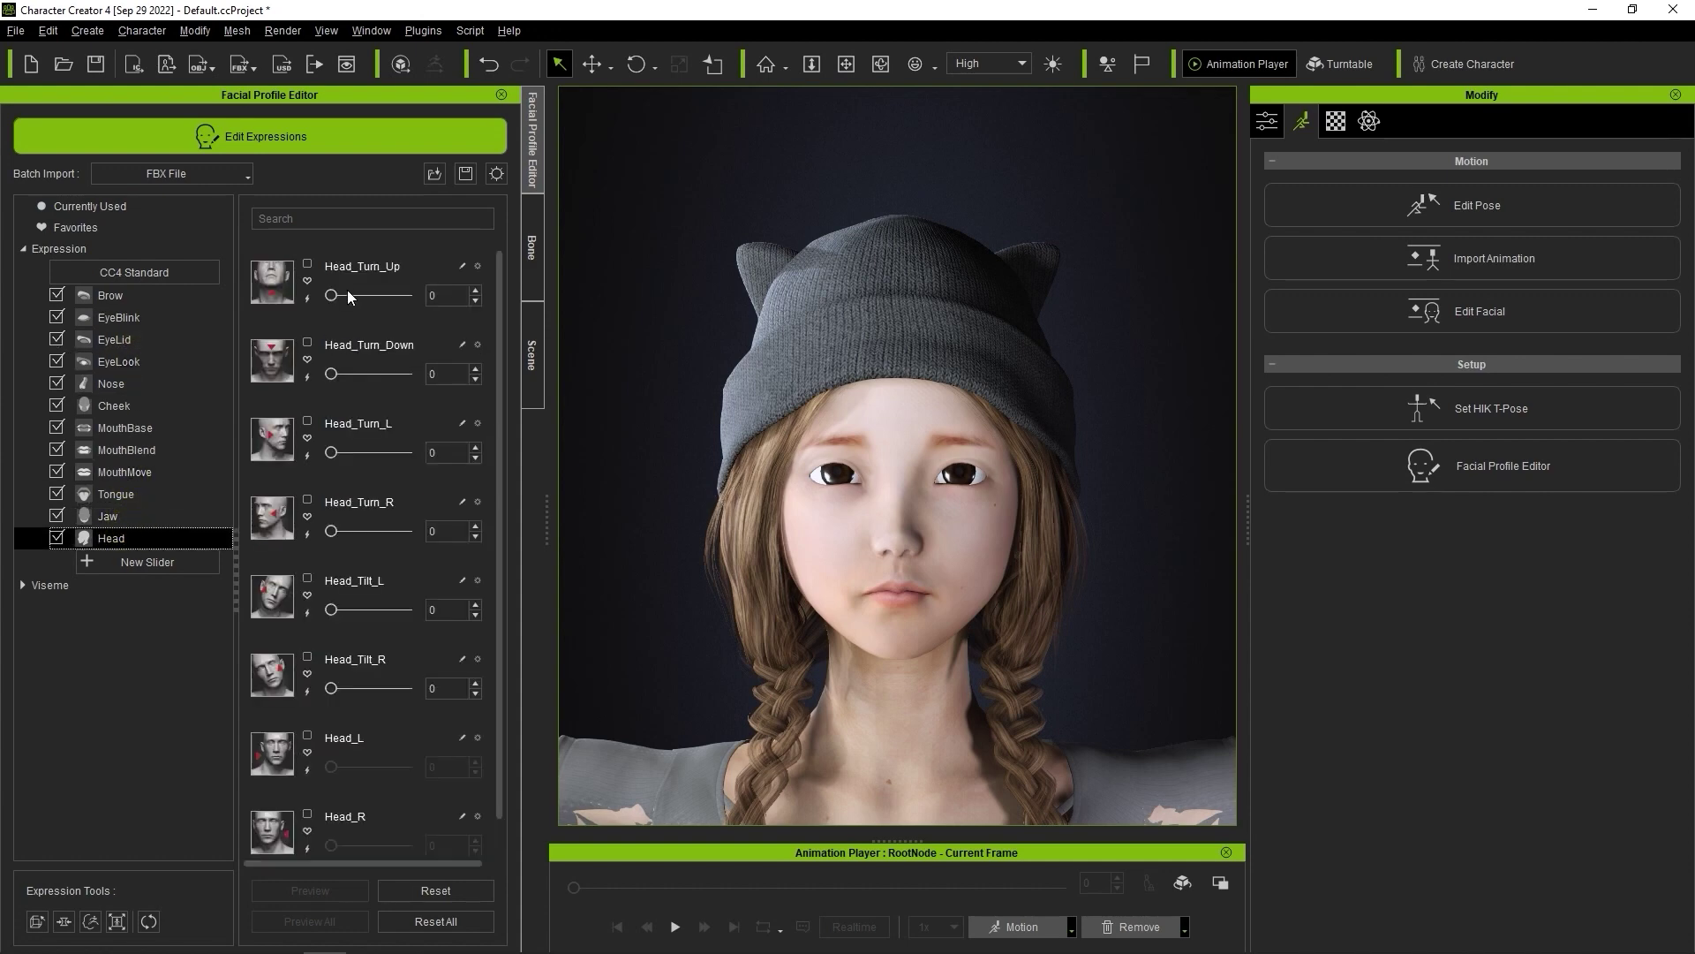
# Step: Test Head_Turn_Down, Eye_R_Look_R and Eye_L_Look_Up, then choose Batch Import > FBX File
pyautogui.moveTo(331, 374)
pyautogui.mouseDown()
pyautogui.moveTo(374, 374)
pyautogui.moveTo(331, 374)
pyautogui.mouseUp()
pyautogui.click(132, 361)
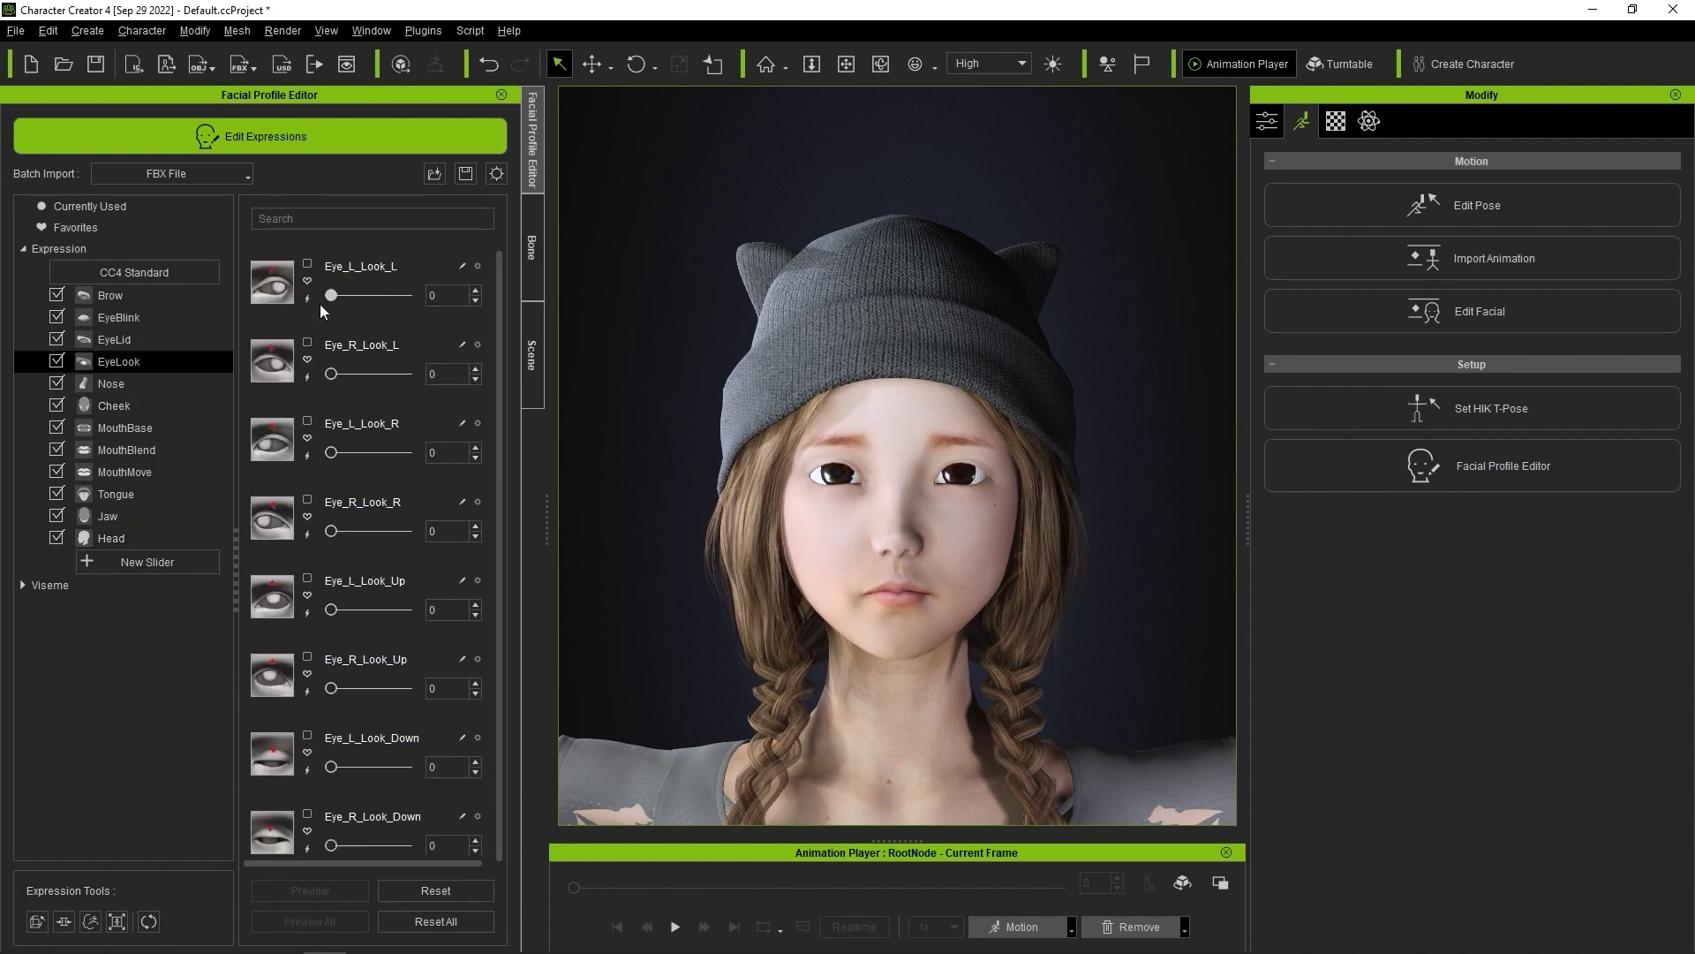
pyautogui.moveTo(331, 530)
pyautogui.mouseDown()
pyautogui.moveTo(386, 529)
pyautogui.moveTo(331, 531)
pyautogui.mouseUp()
pyautogui.moveTo(331, 609)
pyautogui.mouseDown()
pyautogui.moveTo(347, 611)
pyautogui.moveTo(331, 609)
pyautogui.mouseUp()
pyautogui.click(168, 406)
pyautogui.click(176, 296)
pyautogui.click(163, 341)
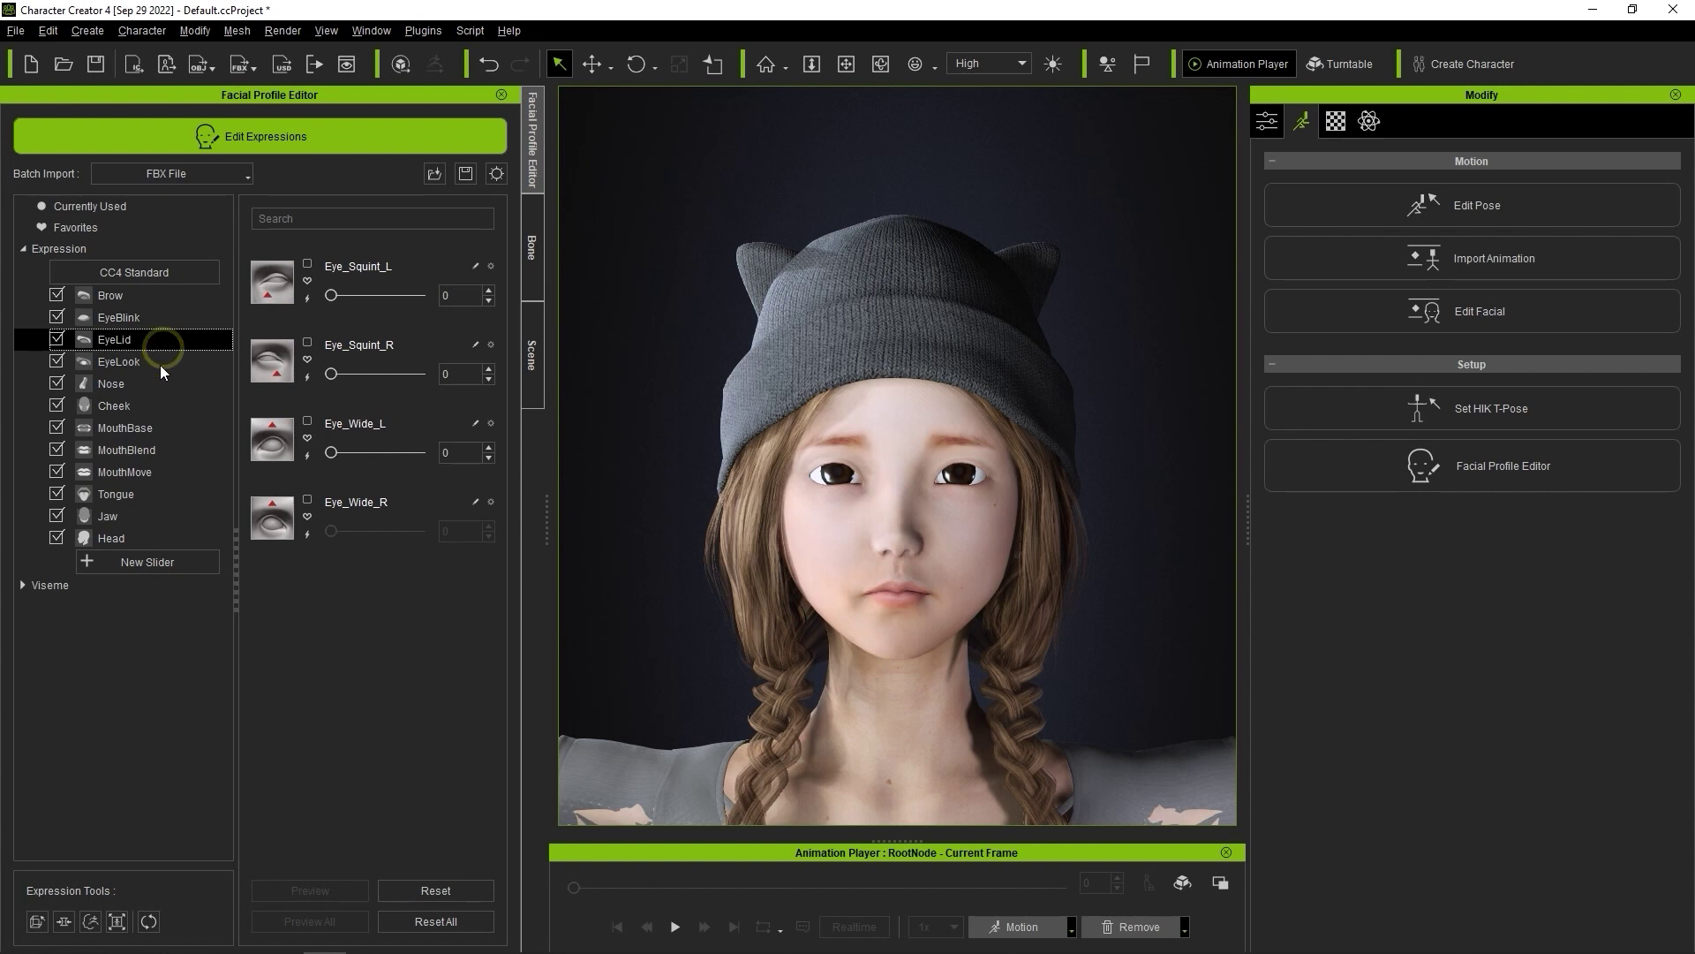
pyautogui.click(152, 406)
pyautogui.click(248, 174)
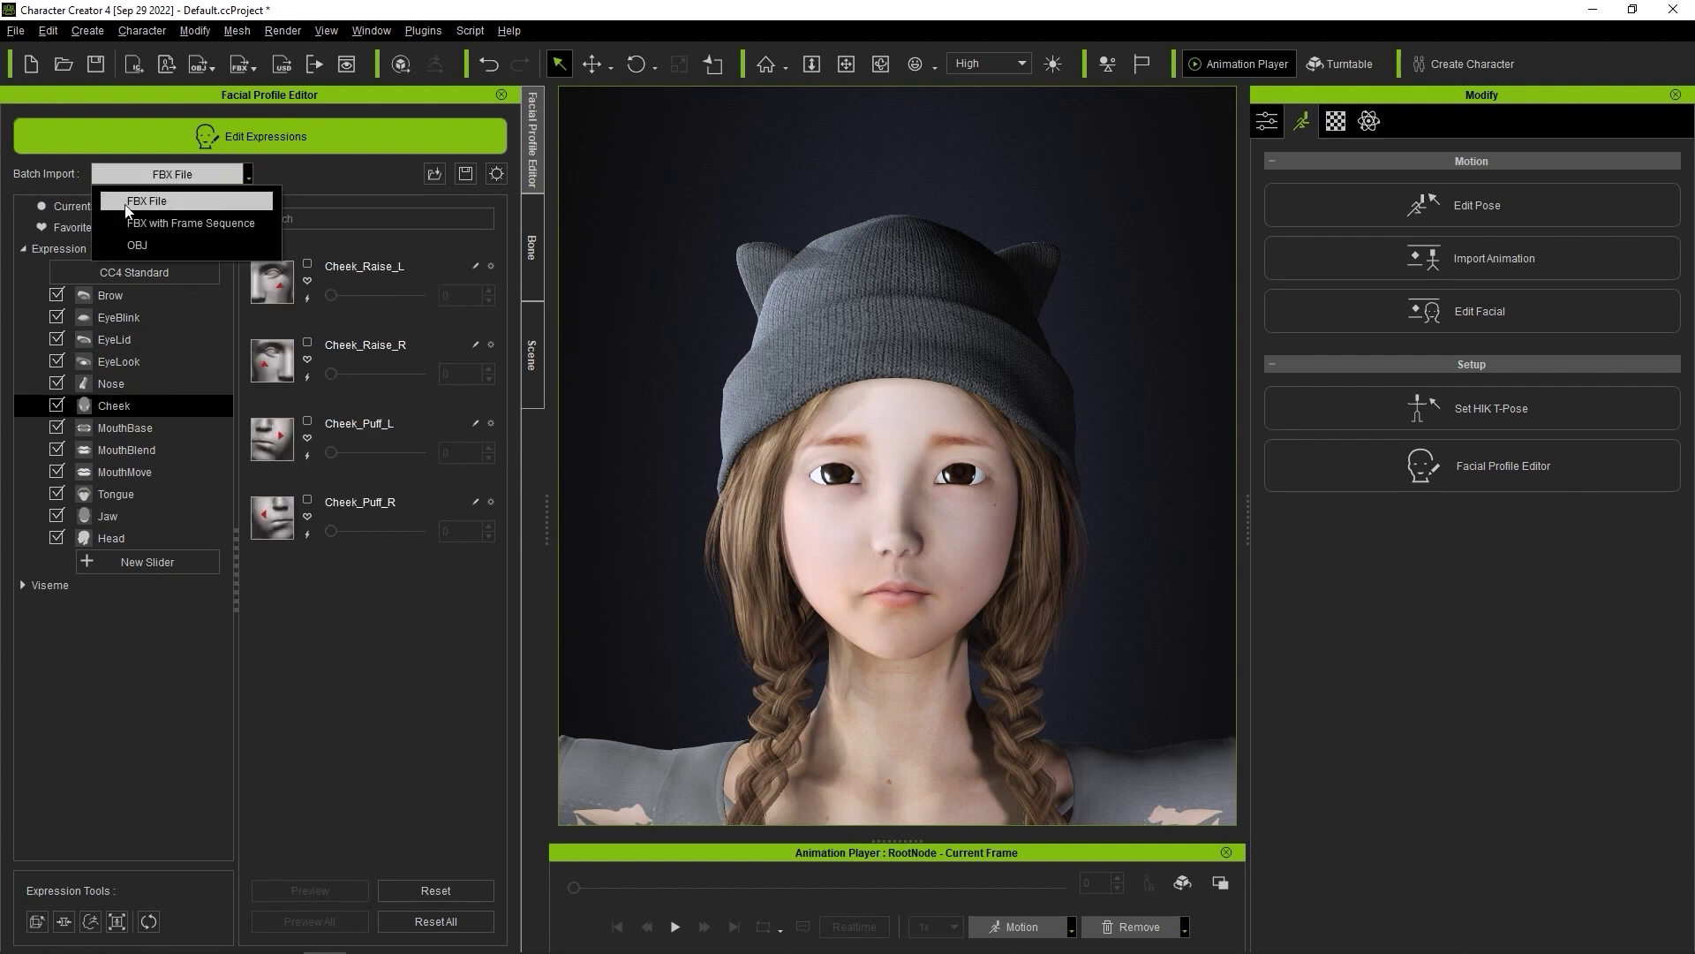
pyautogui.click(163, 203)
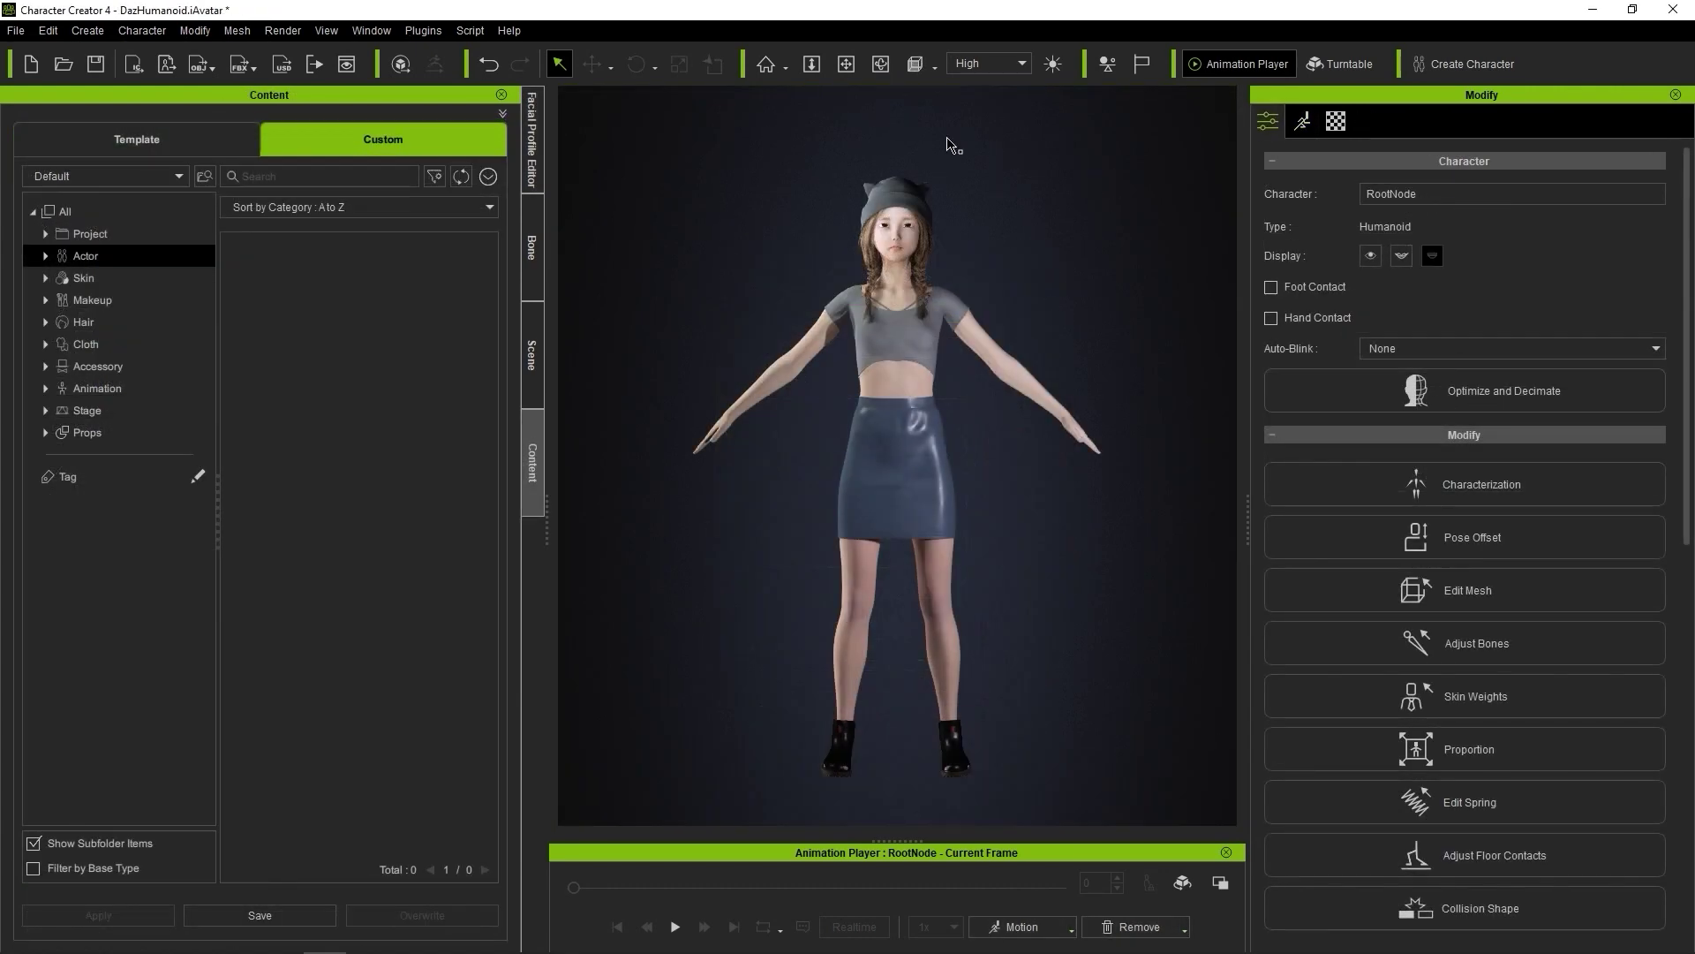
# Step: Save the character to the Custom library as the Actor/Character asset 'Dazcharacter'
pyautogui.click(281, 921)
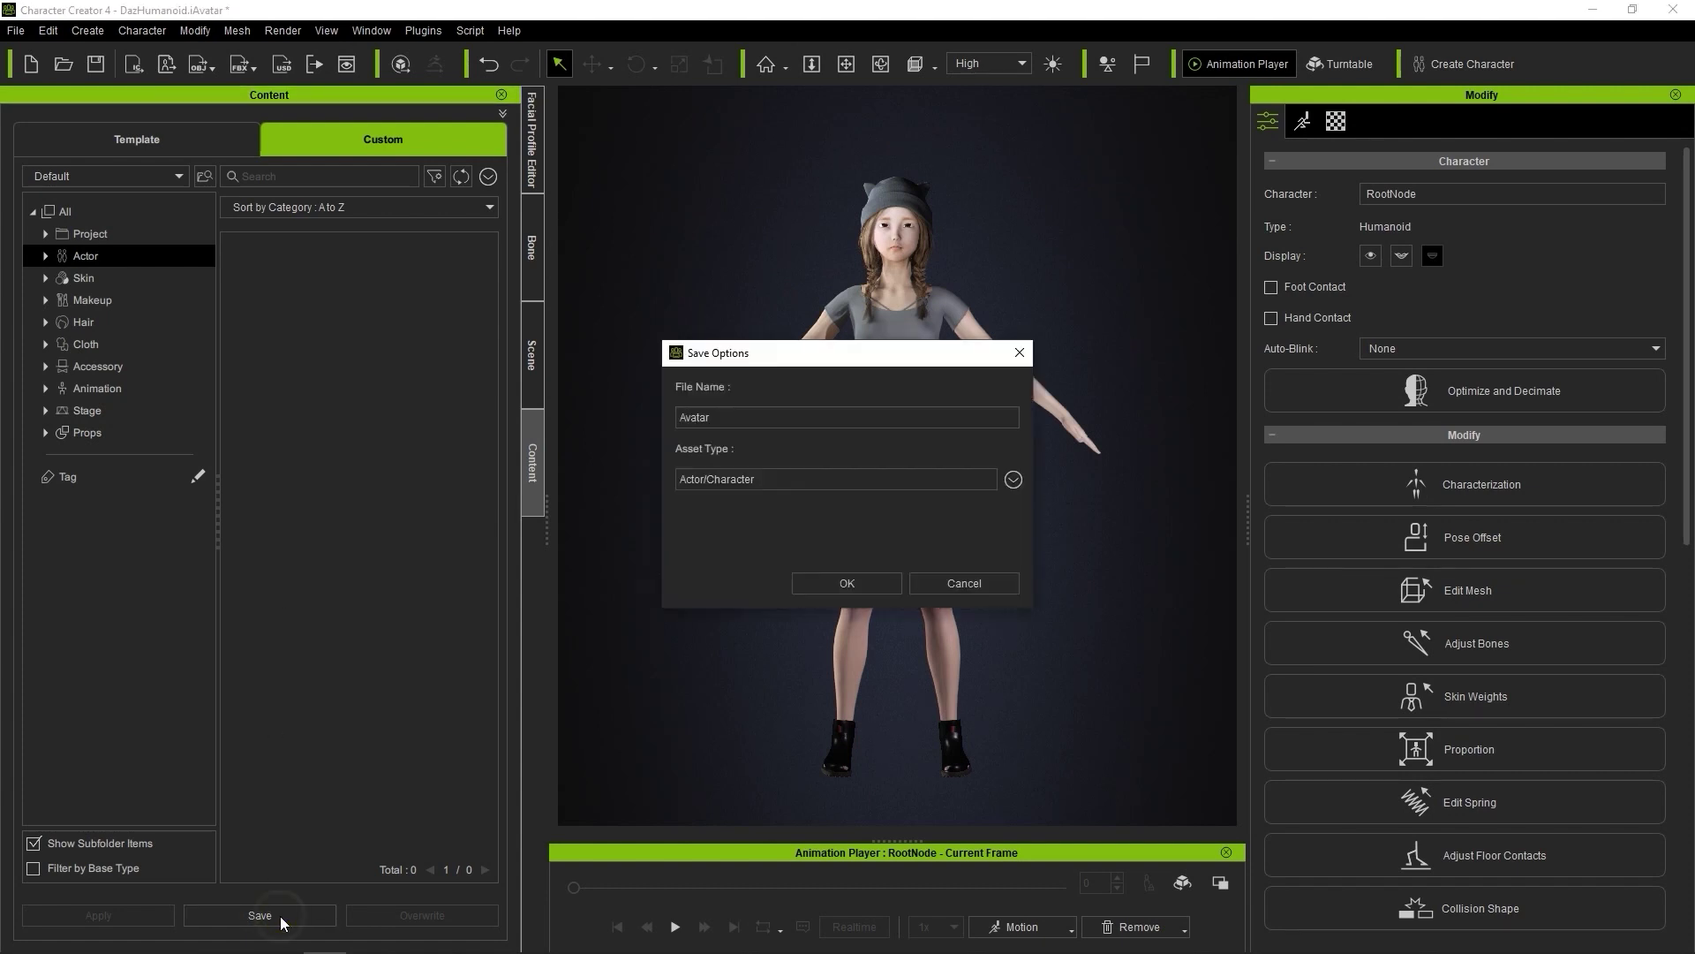
pyautogui.write('Dazcharacter')
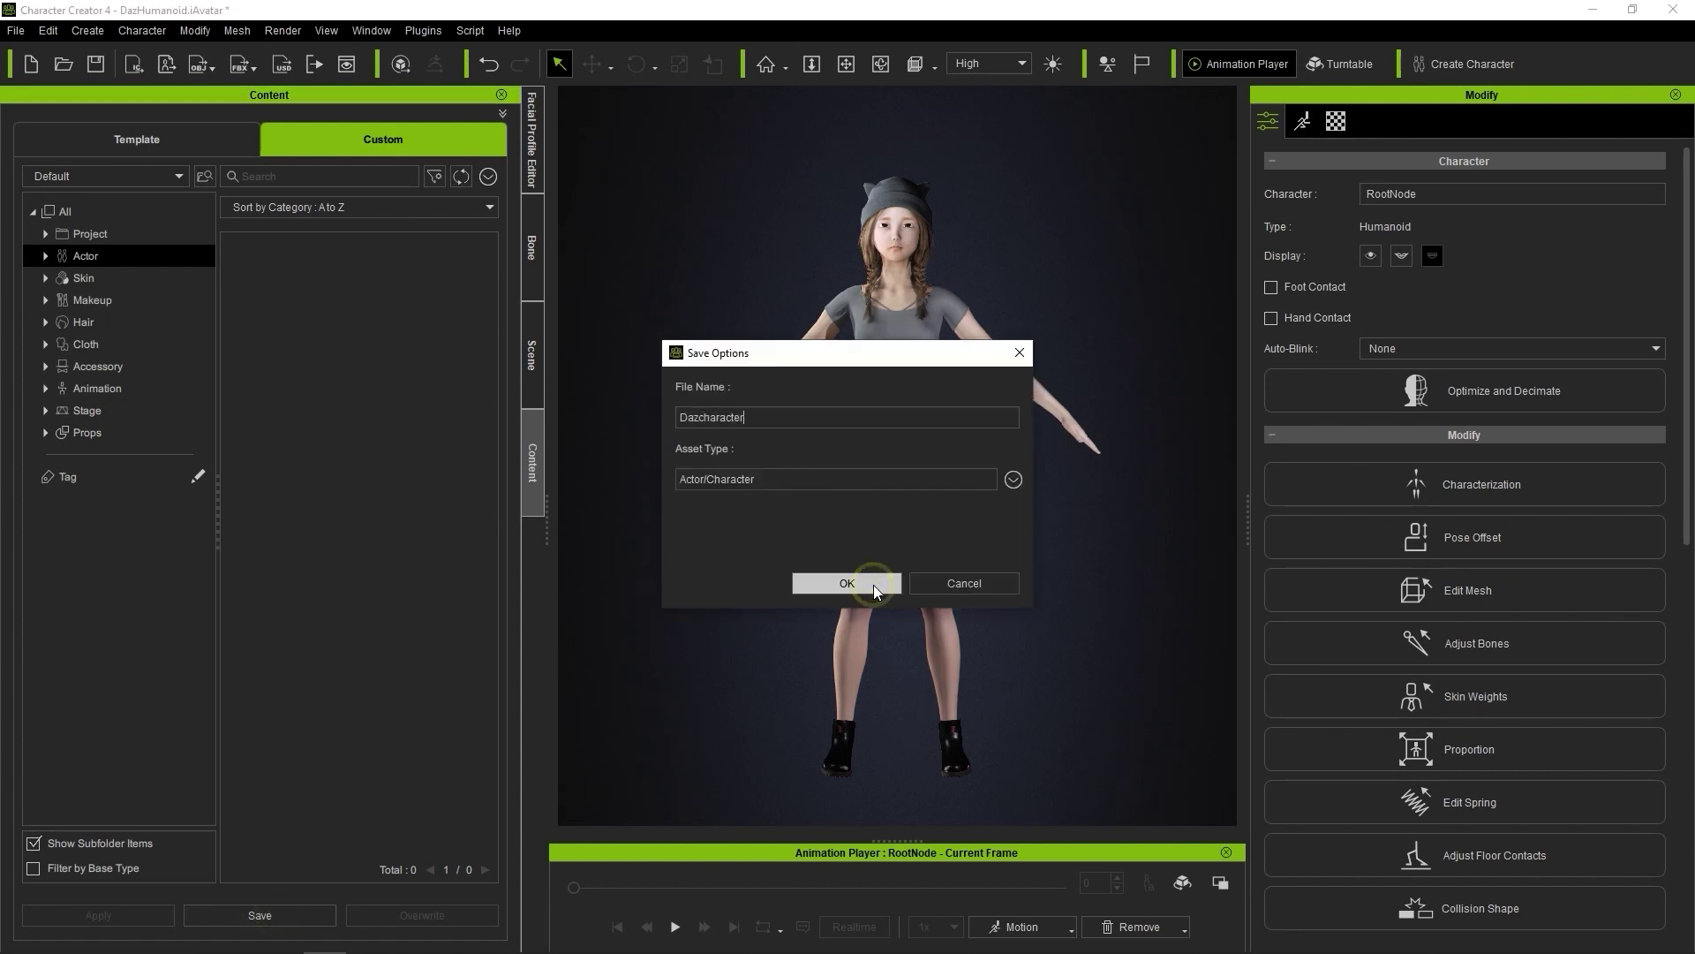
pyautogui.click(873, 585)
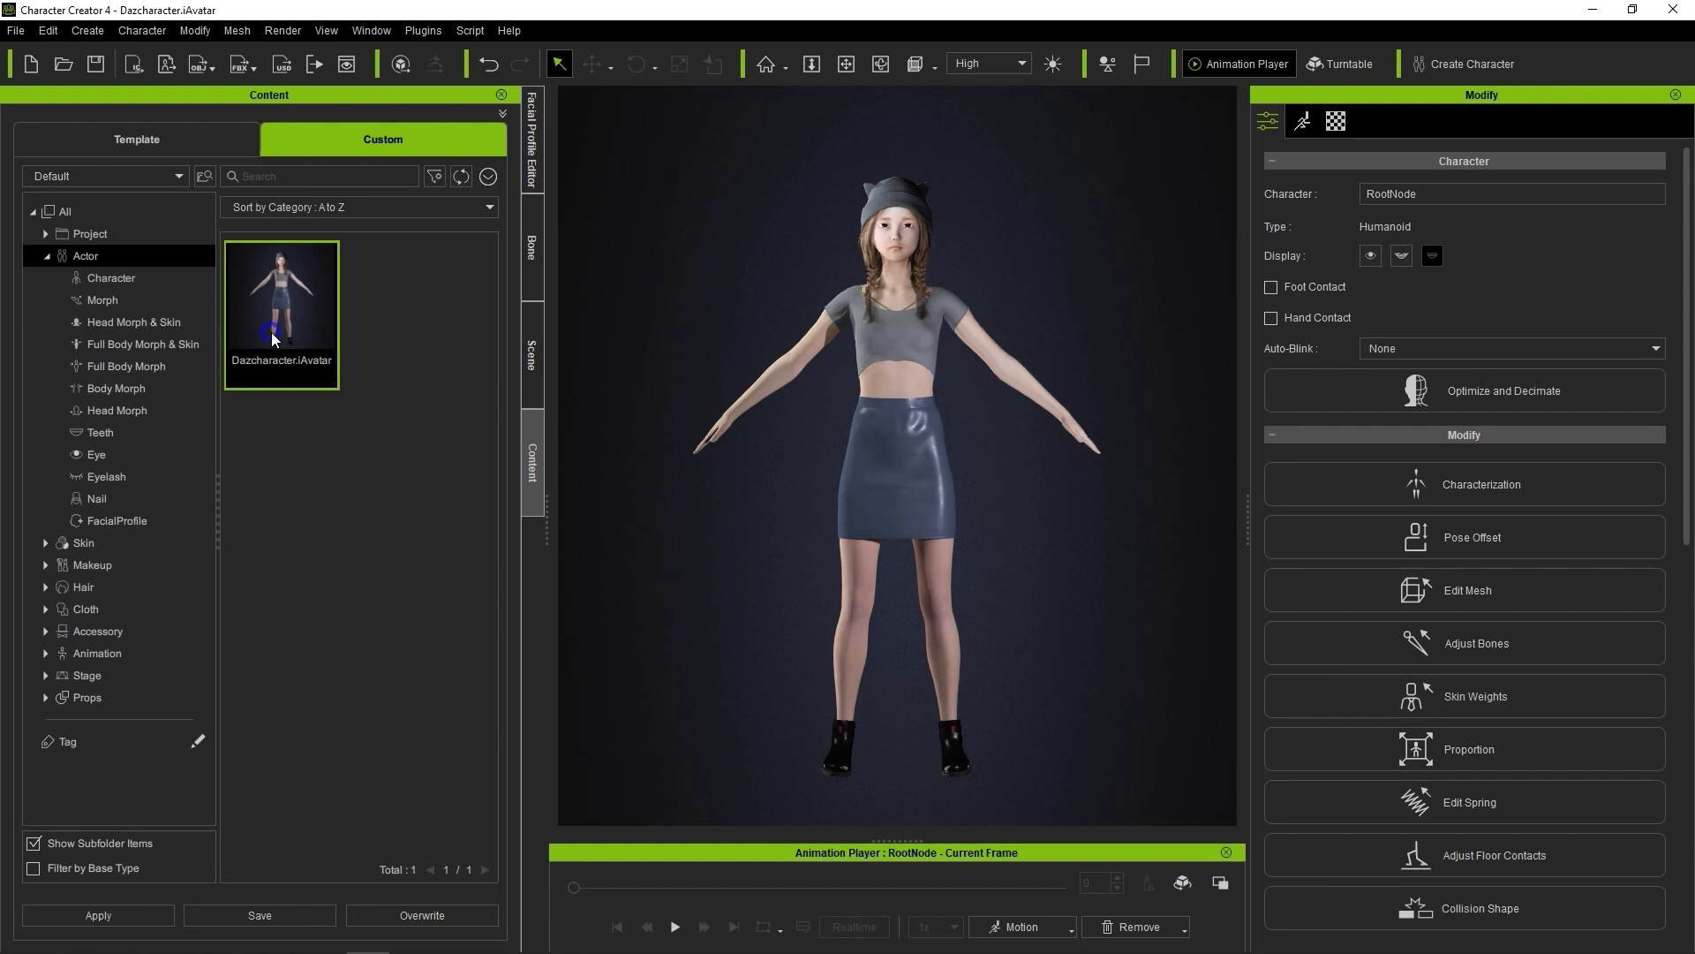
pyautogui.rightClick(272, 332)
# Step: Locate Dazcharacter.iAvatar on disk and view its properties to confirm the 181 MB size
pyautogui.click(378, 589)
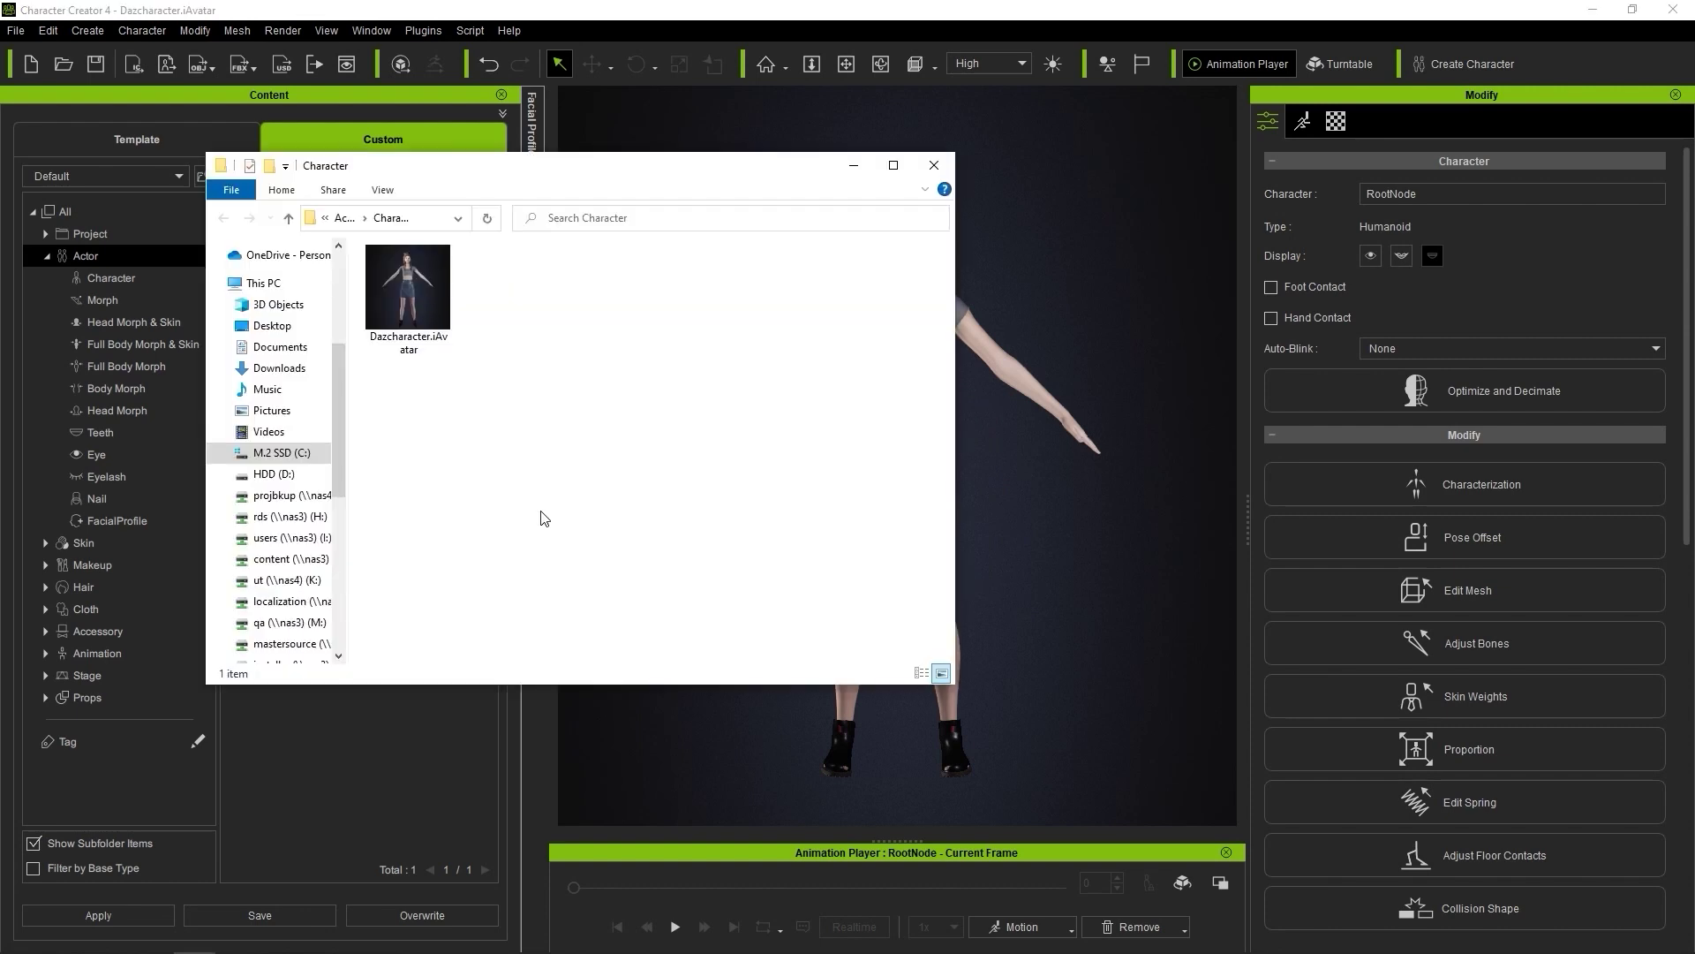
pyautogui.click(415, 322)
pyautogui.rightClick(437, 316)
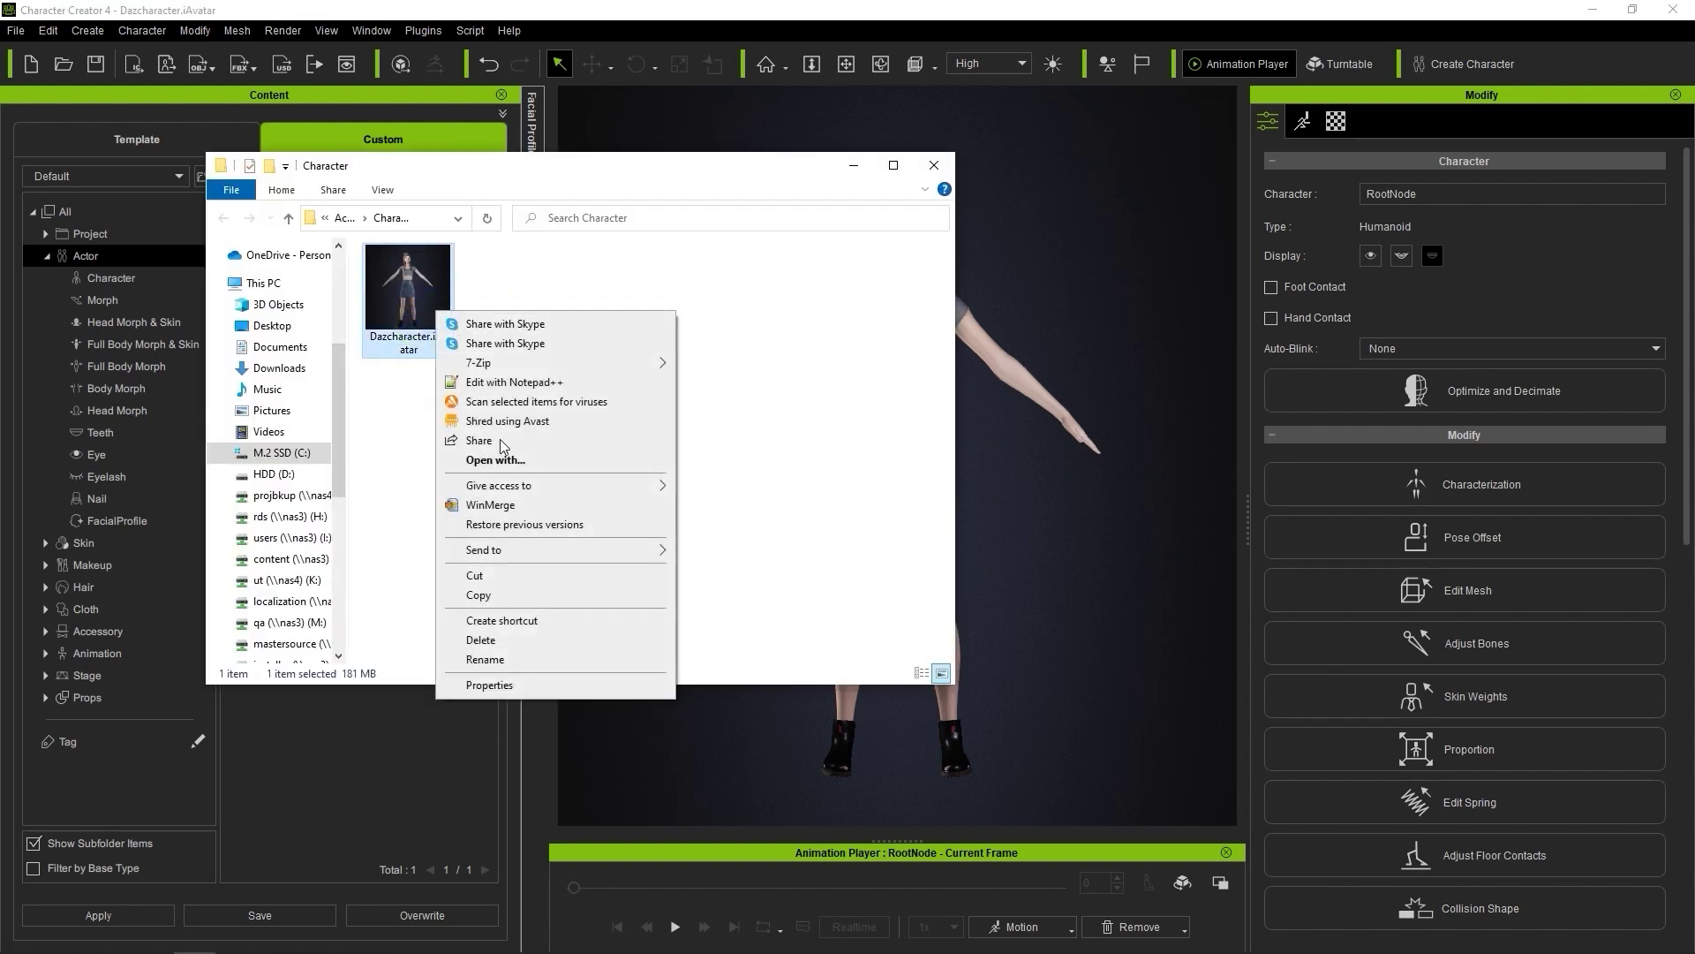
pyautogui.click(537, 682)
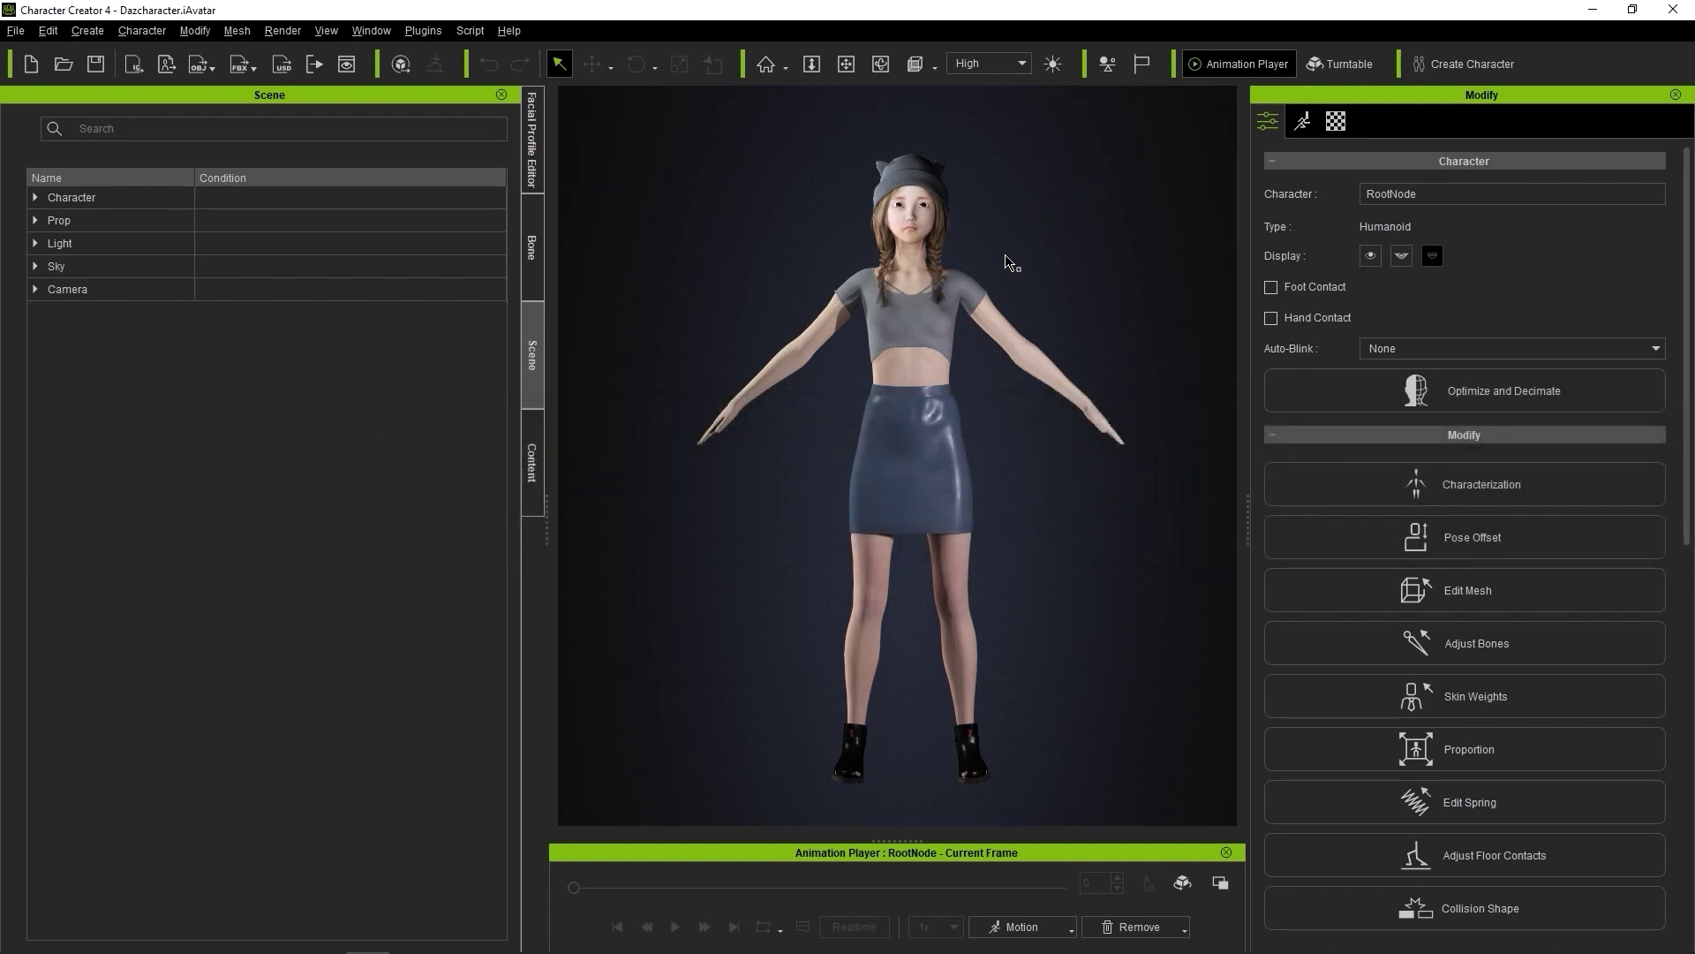
# Step: Choose the Custom optimization and open Custom LOD Settings, keeping the Standard (101) skeleton template
pyautogui.click(1543, 400)
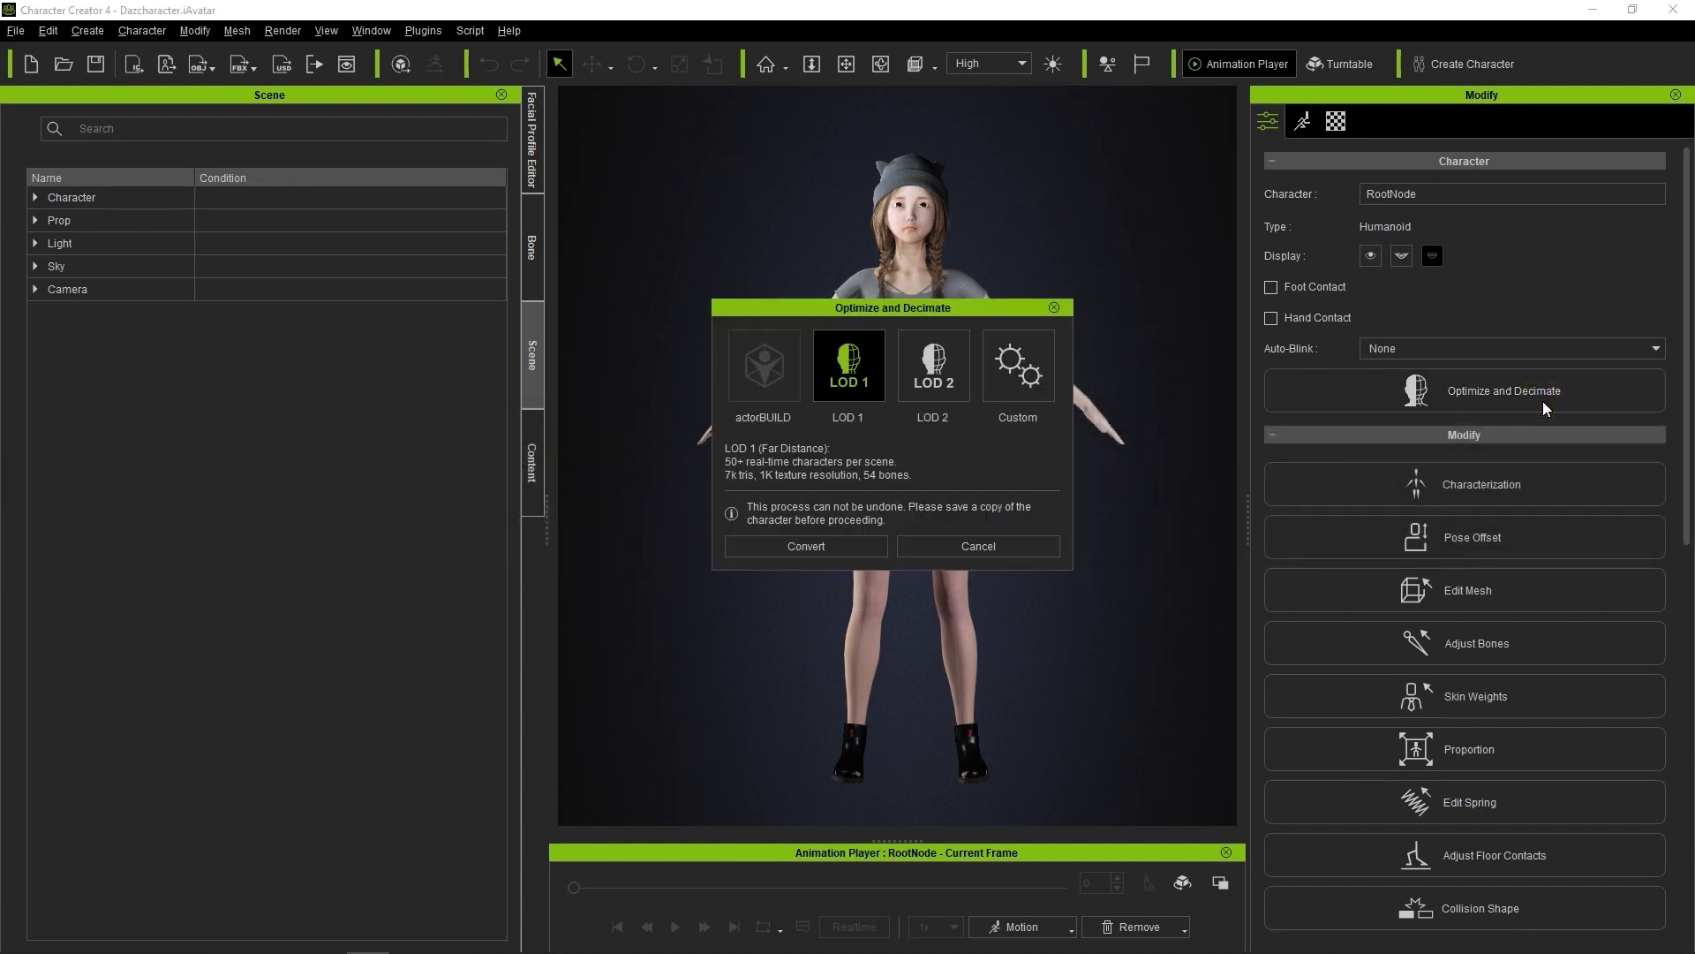
pyautogui.click(950, 380)
pyautogui.click(1038, 382)
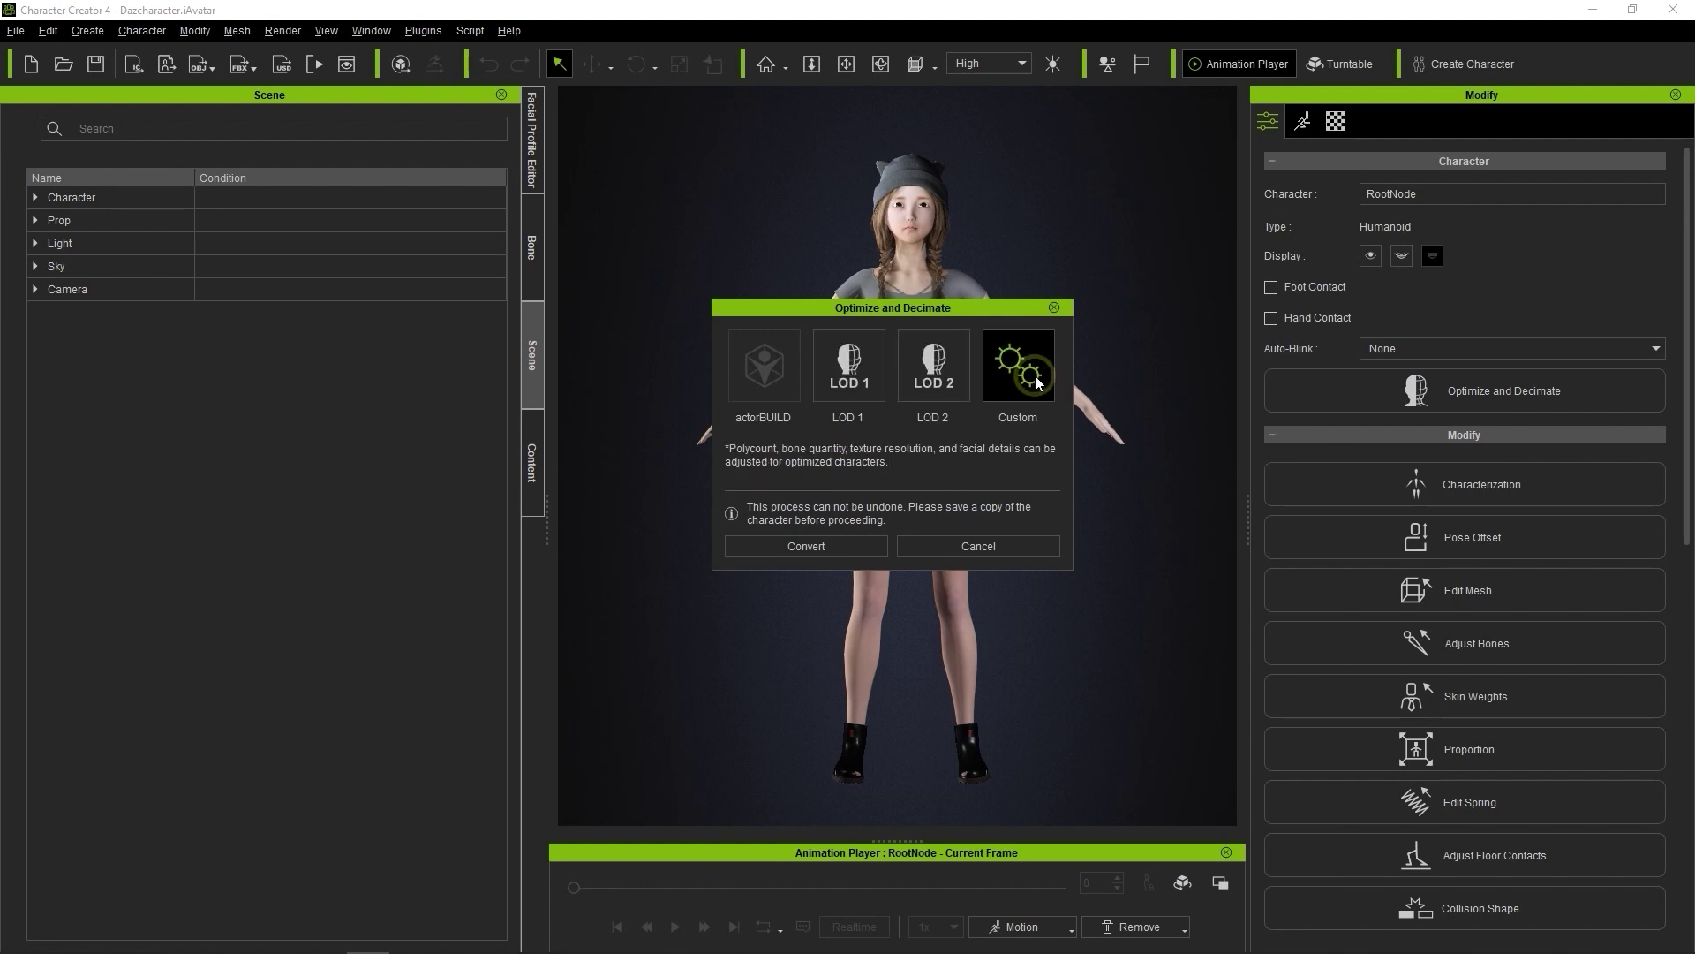
pyautogui.click(821, 546)
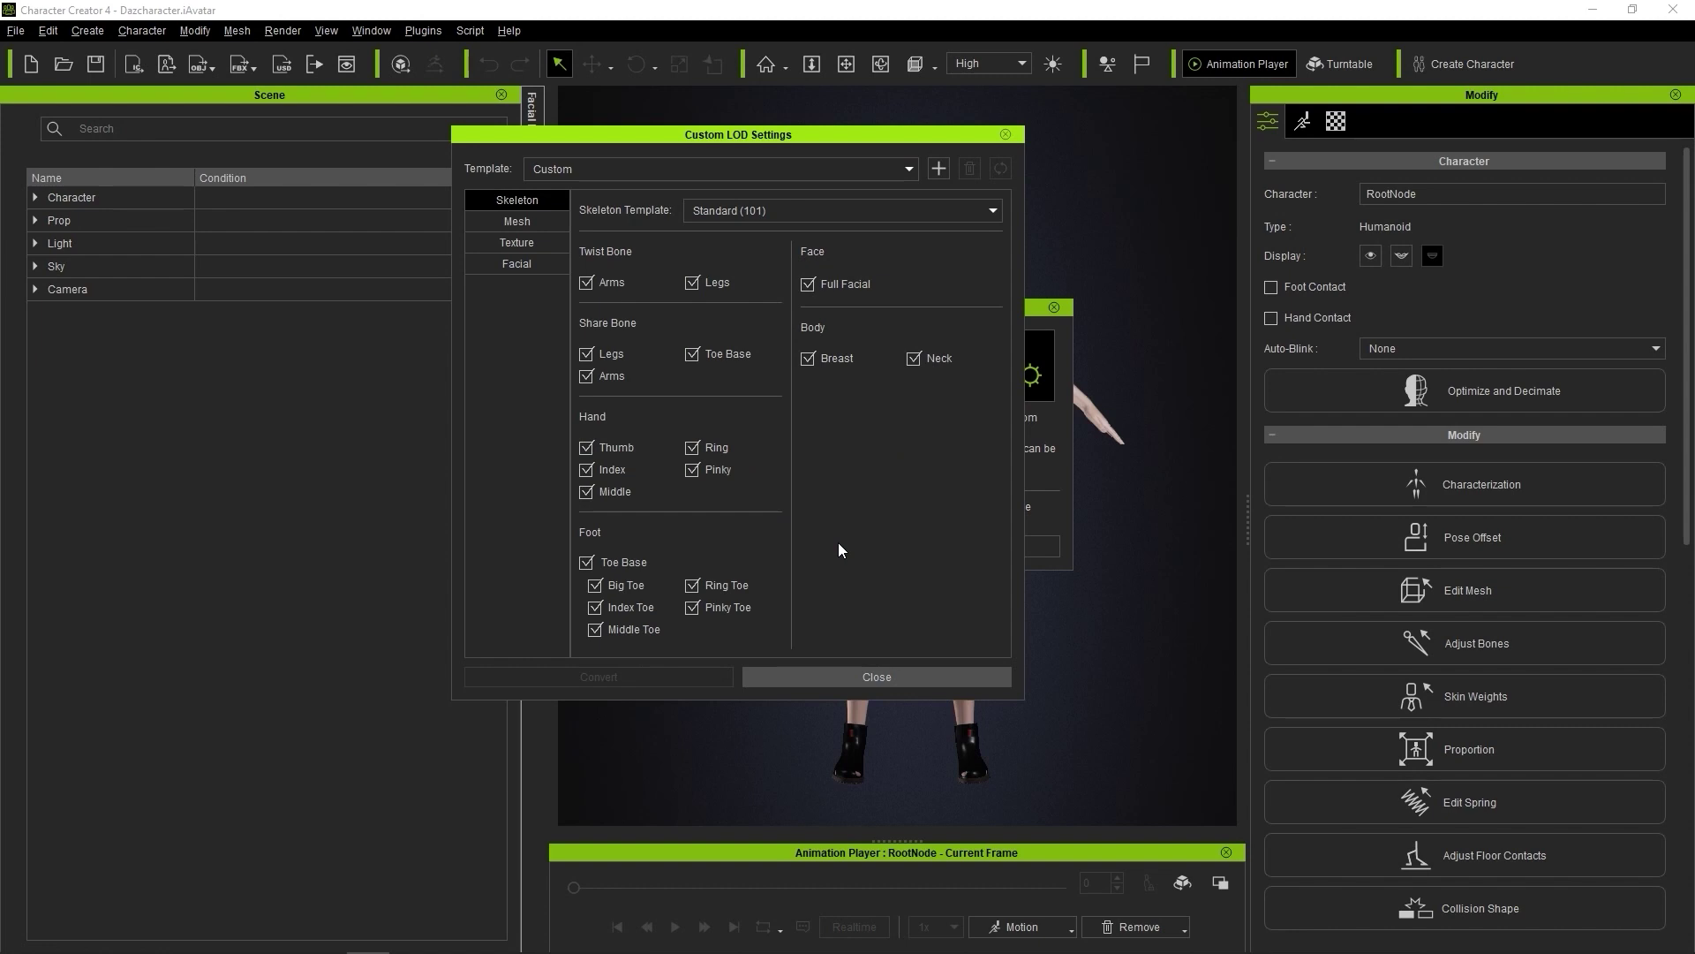
pyautogui.click(525, 220)
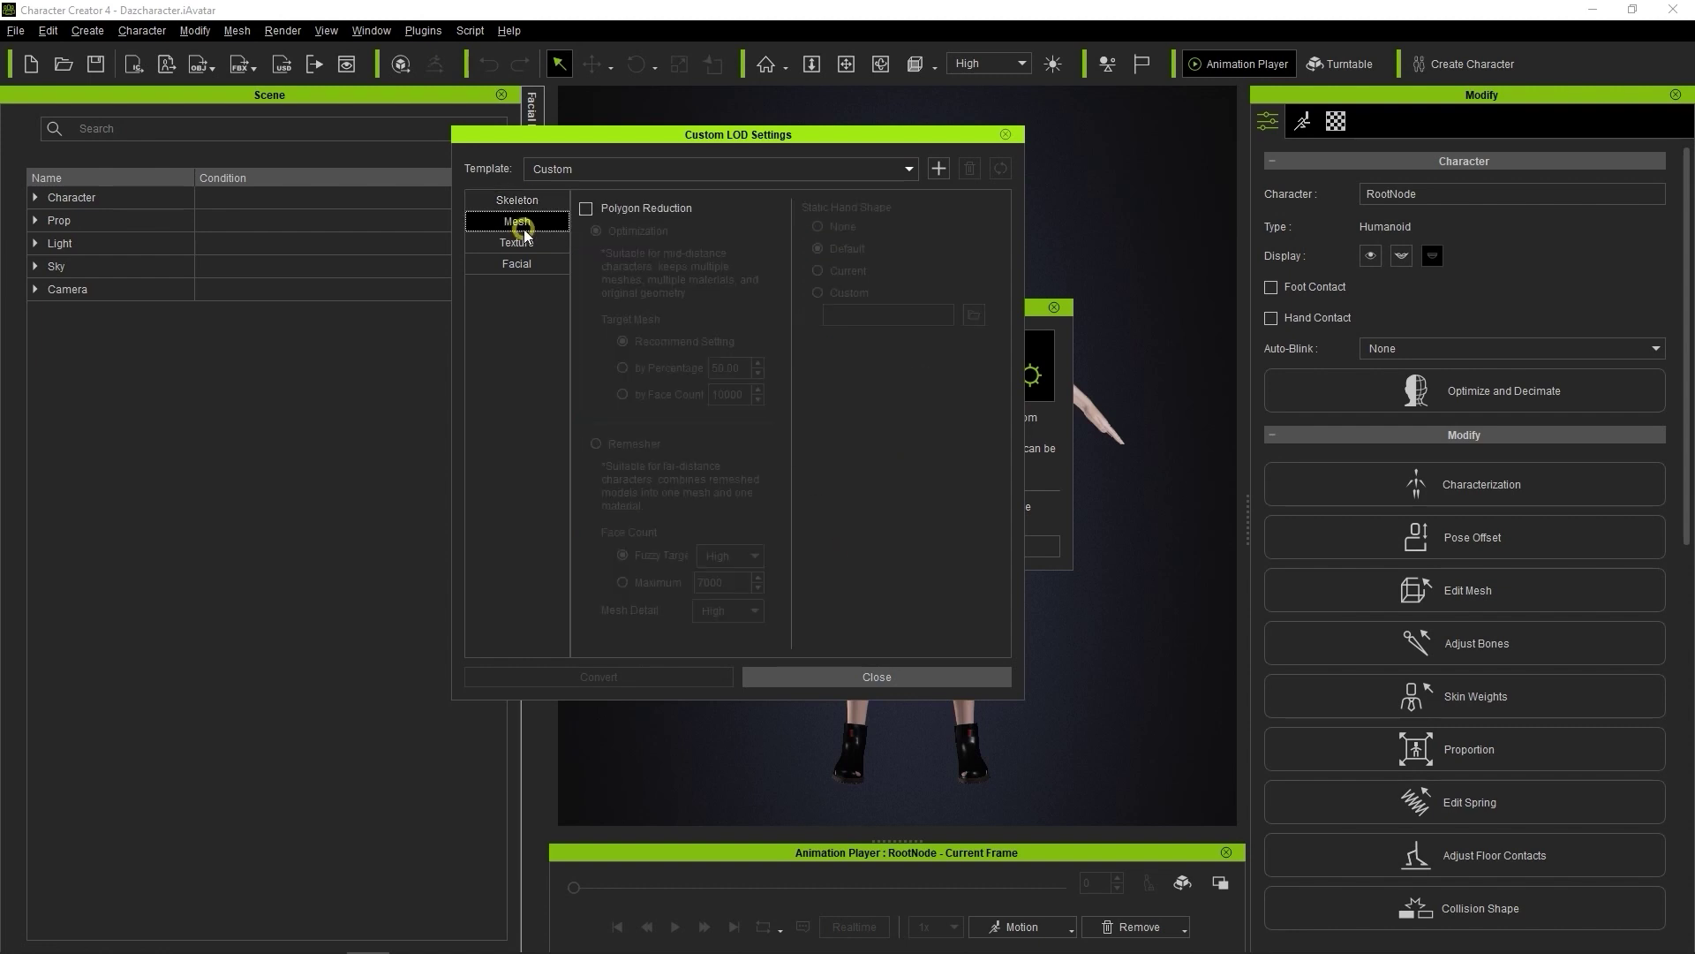
pyautogui.click(528, 242)
pyautogui.click(530, 265)
pyautogui.click(549, 198)
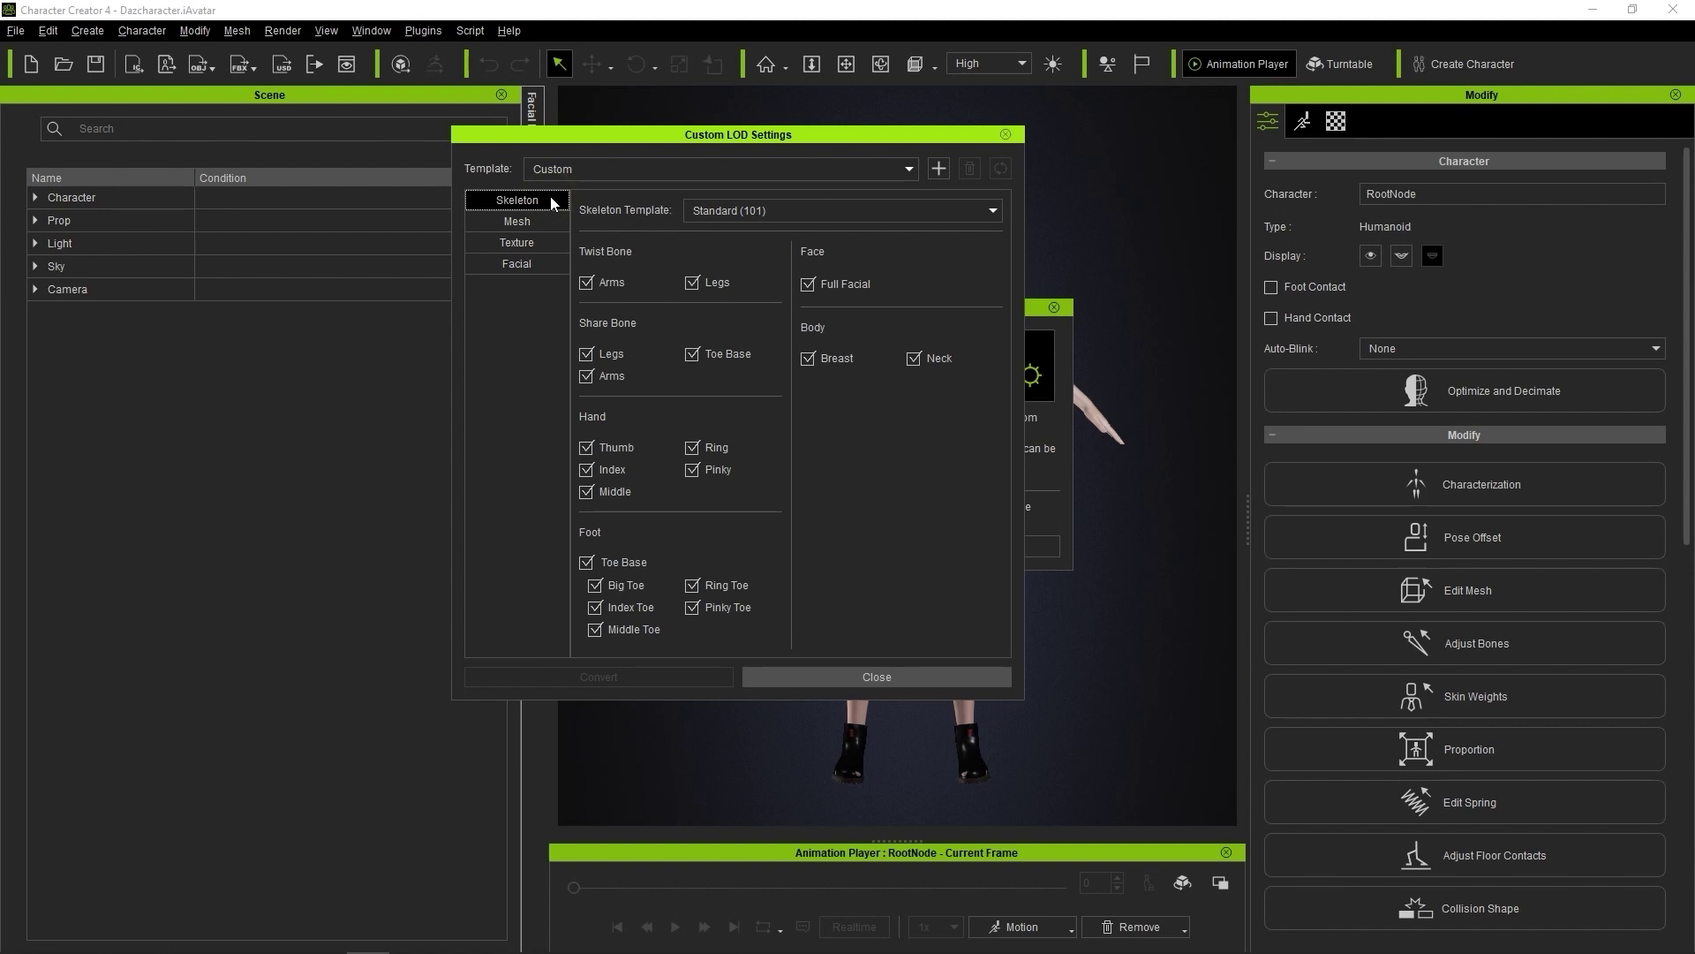
pyautogui.click(805, 212)
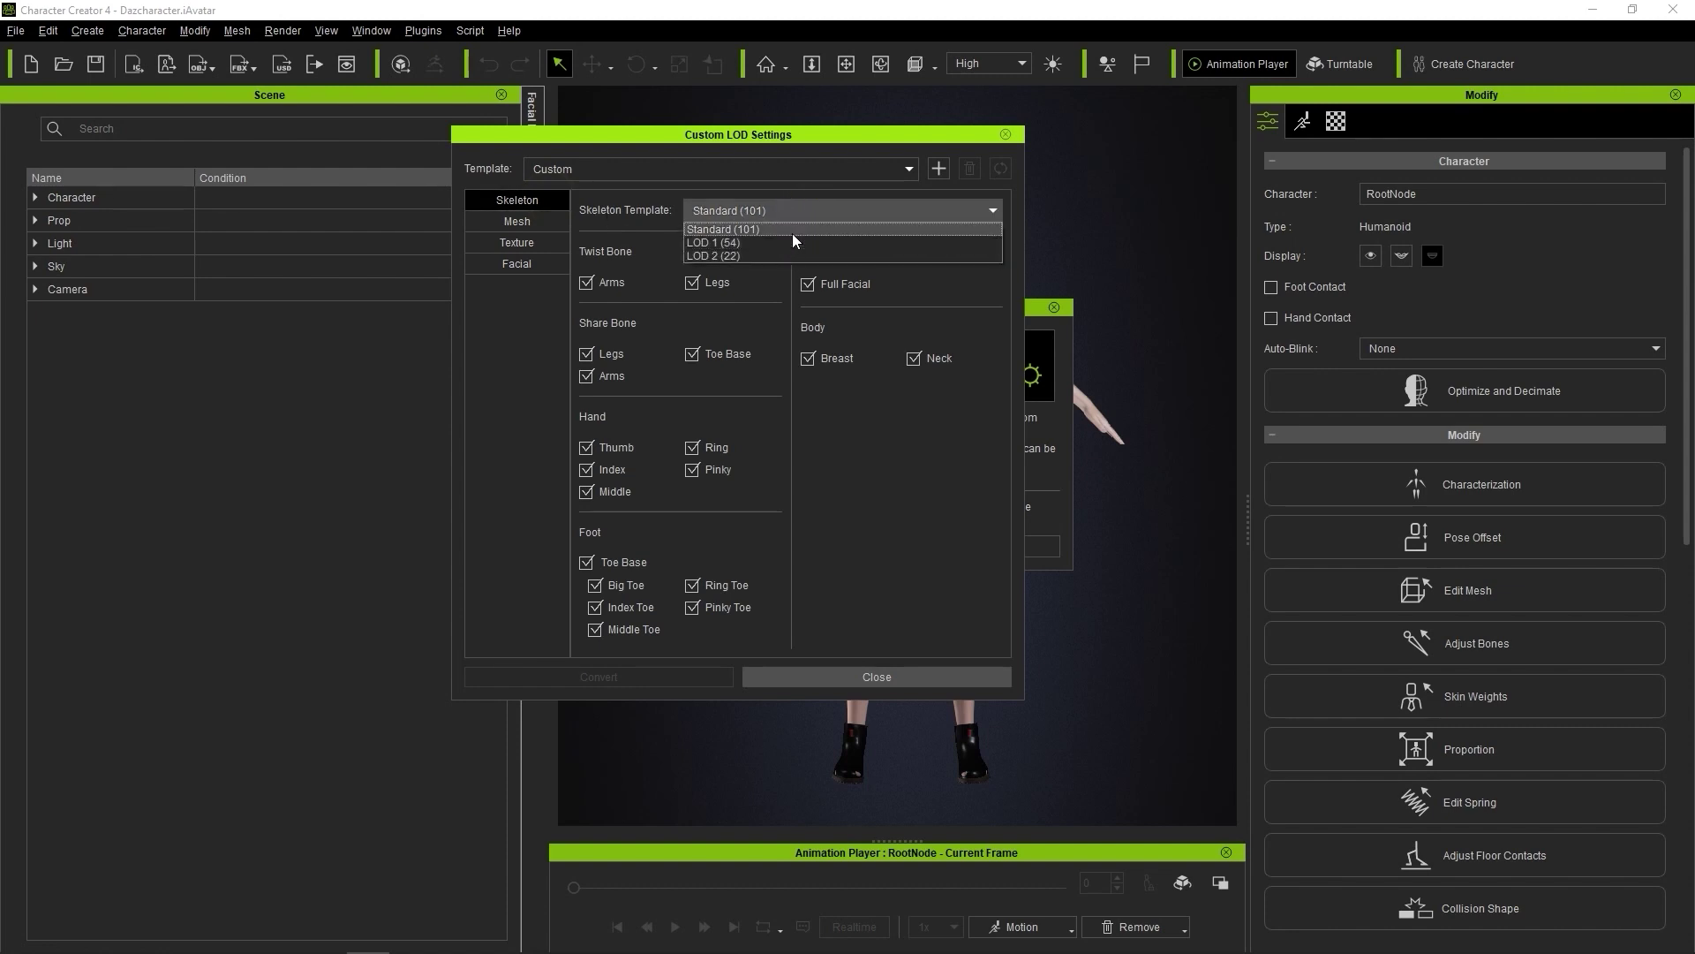
pyautogui.click(797, 209)
# Step: Remove the arm and leg twist bones, share bones, individual toe bones and full facial bones
pyautogui.click(586, 283)
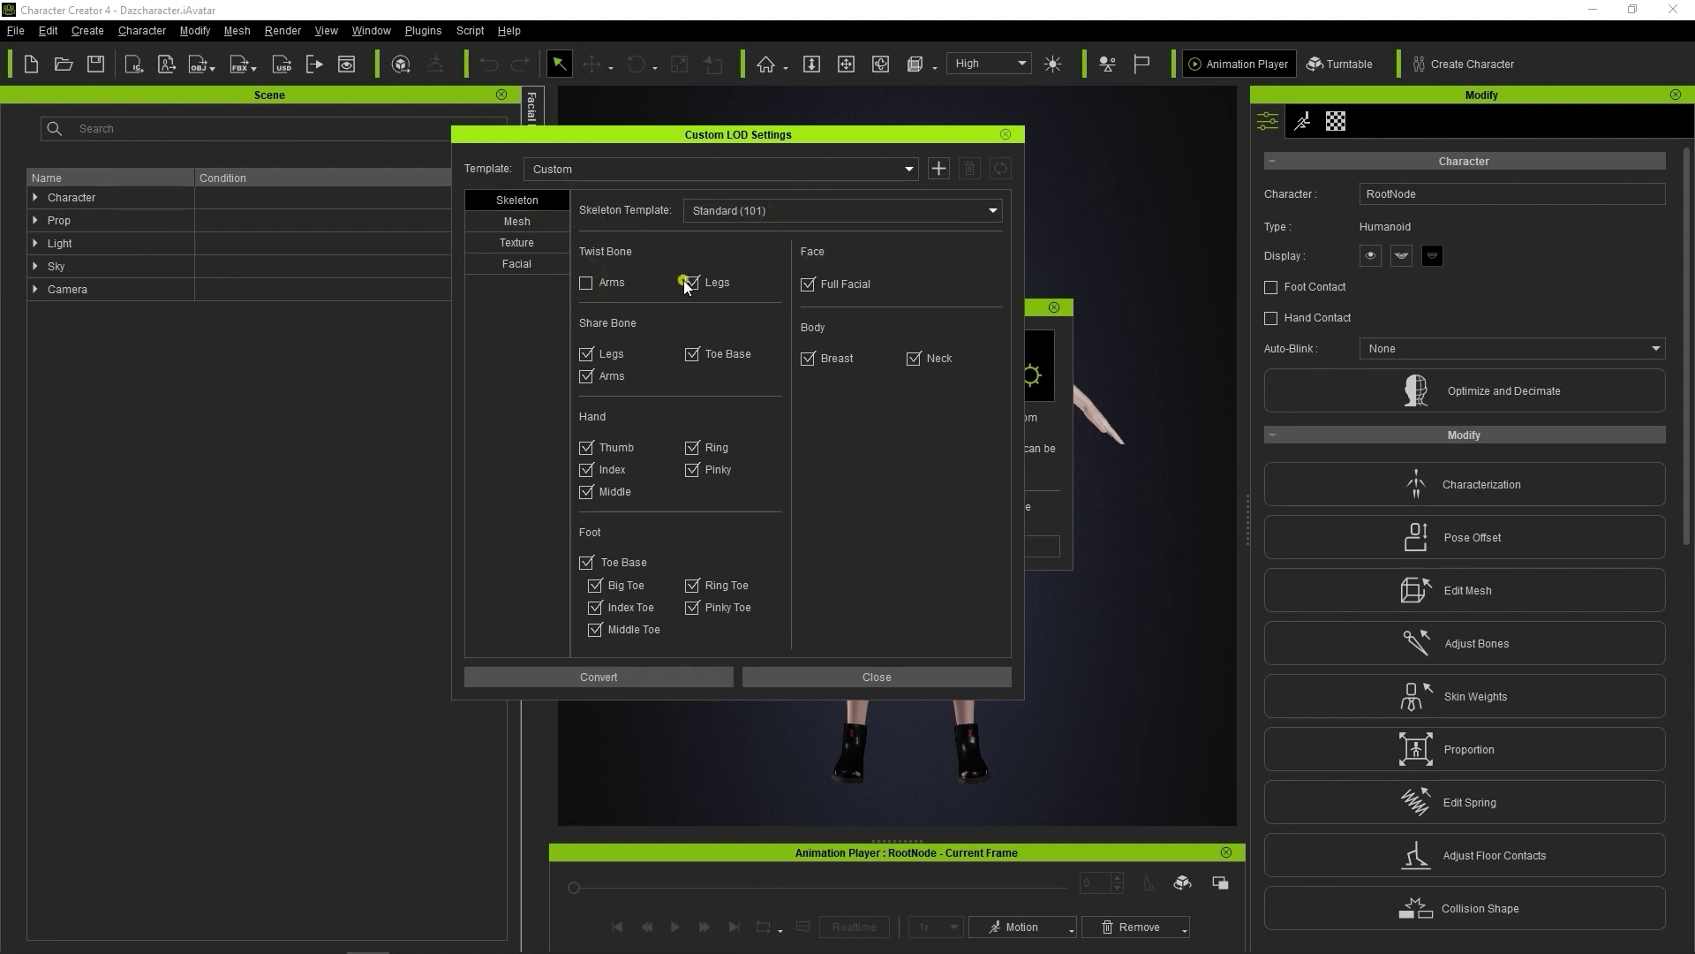
pyautogui.click(691, 283)
pyautogui.click(586, 354)
pyautogui.click(604, 382)
pyautogui.click(692, 354)
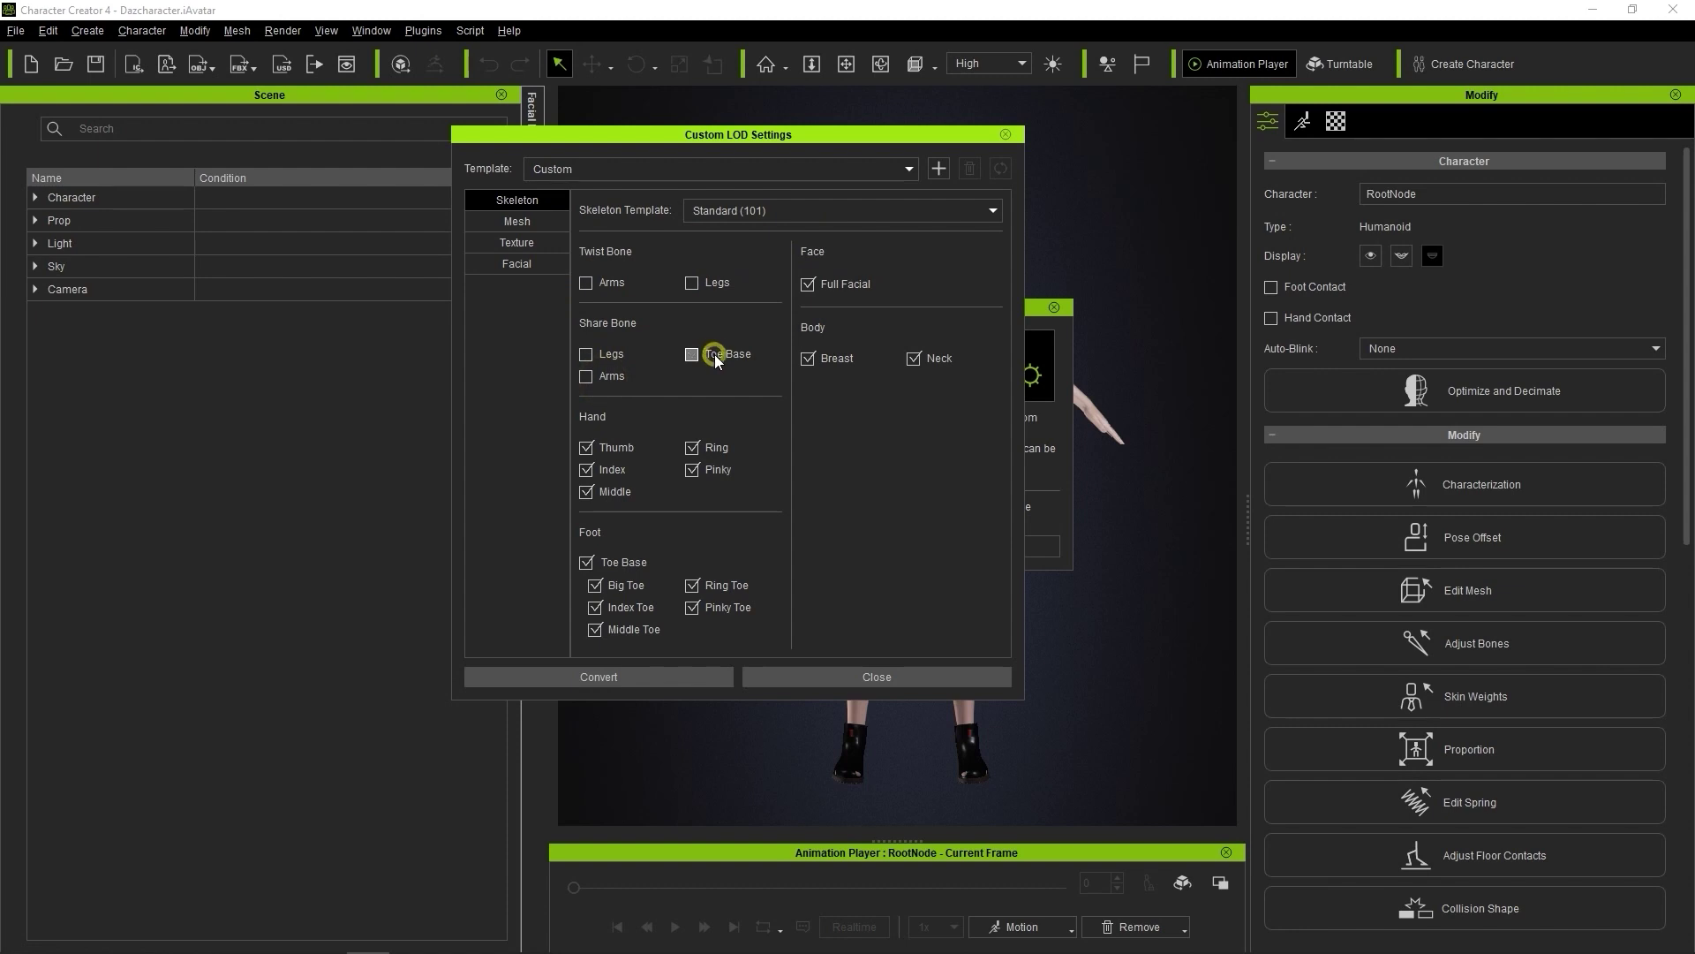
pyautogui.click(594, 586)
pyautogui.click(594, 608)
pyautogui.click(594, 629)
pyautogui.click(693, 585)
pyautogui.click(828, 284)
# Step: Drop the breast bones and enable polygon reduction by percentage at 50
pyautogui.click(811, 358)
pyautogui.click(540, 221)
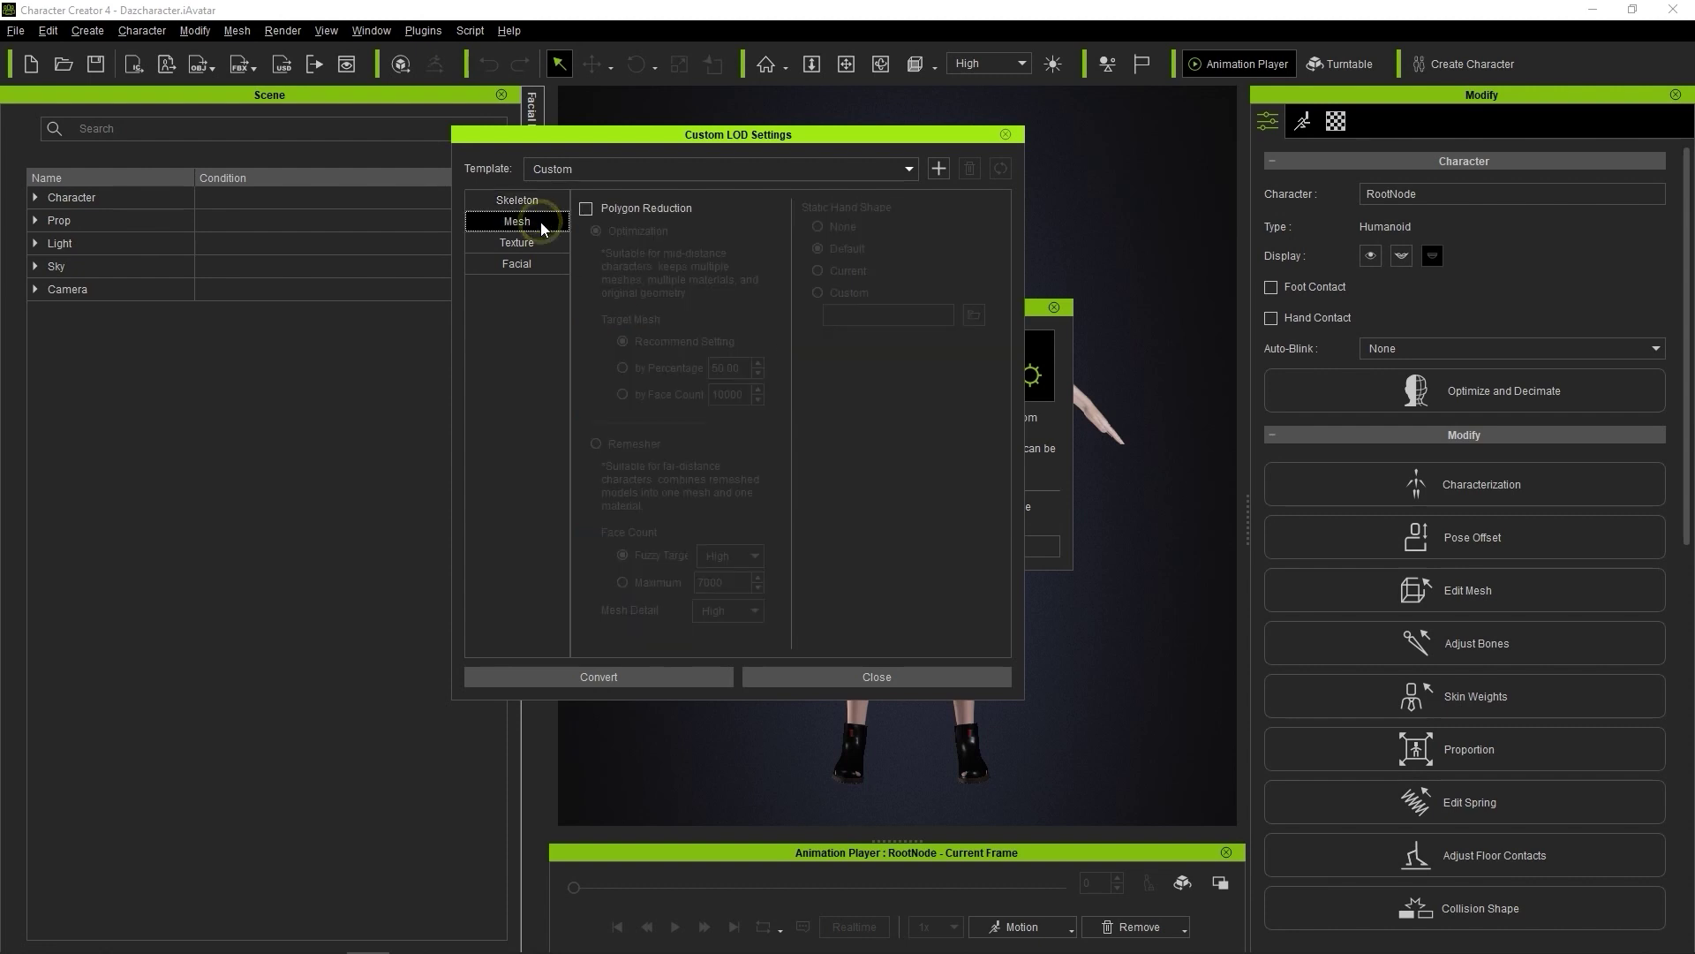
pyautogui.click(586, 209)
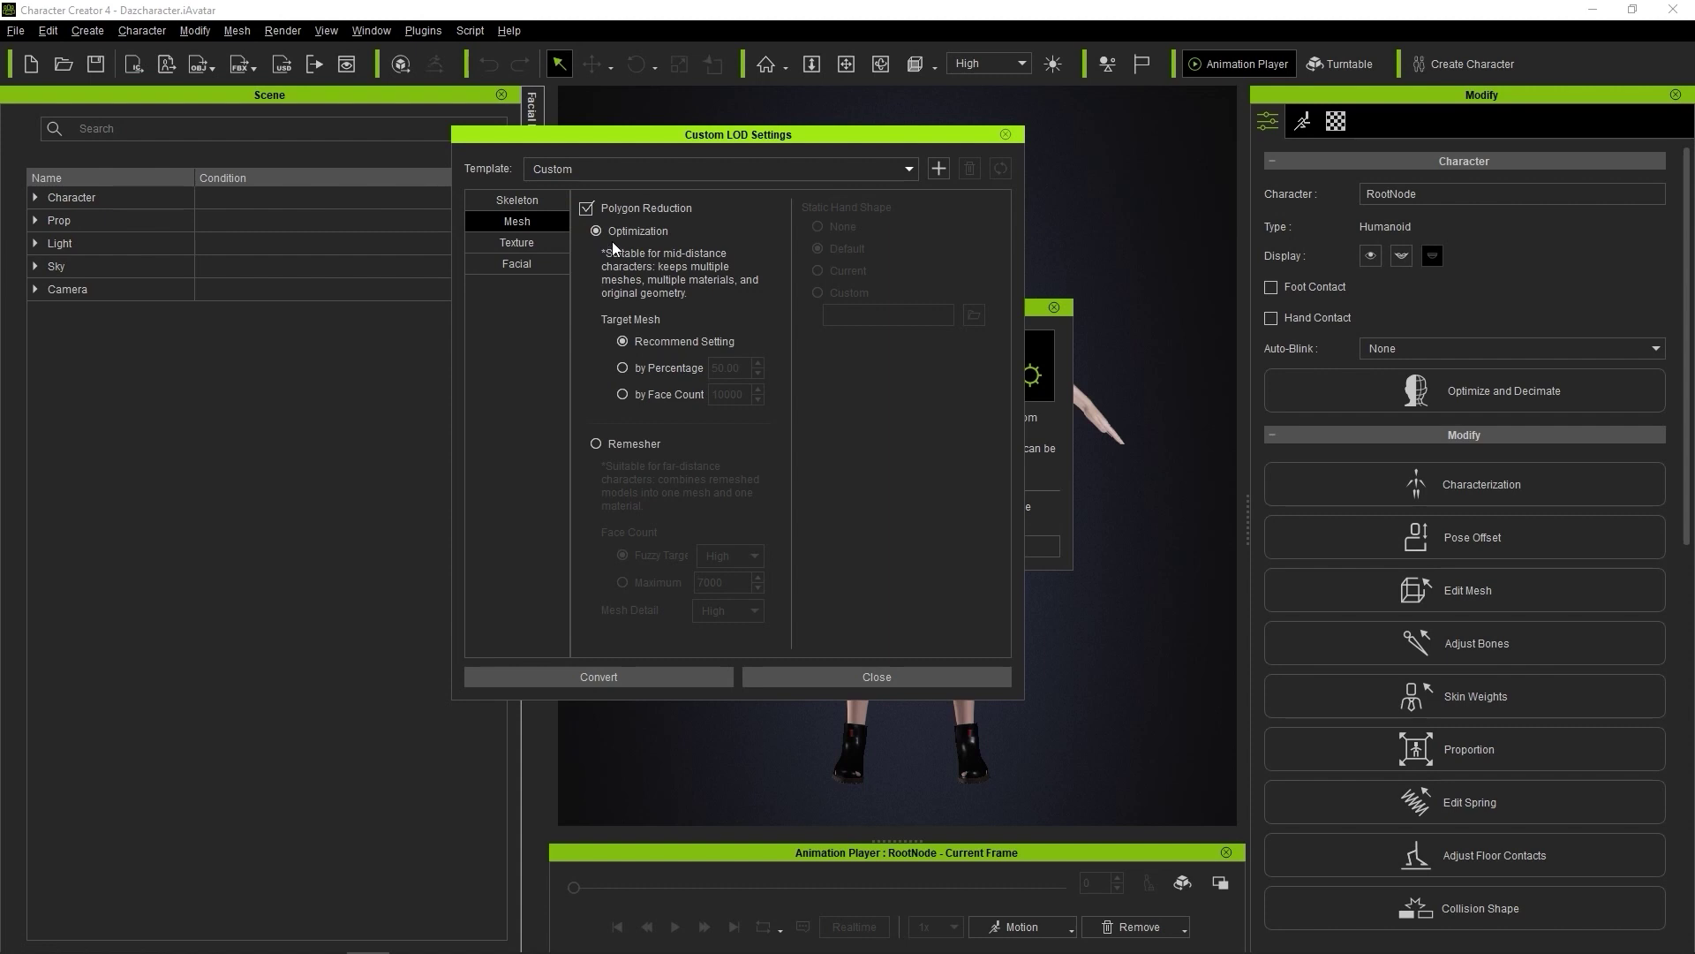
pyautogui.click(622, 367)
pyautogui.click(718, 367)
# Step: Cap the maximum texture size at 1024 and convert the character with the custom settings
pyautogui.click(528, 245)
pyautogui.click(587, 211)
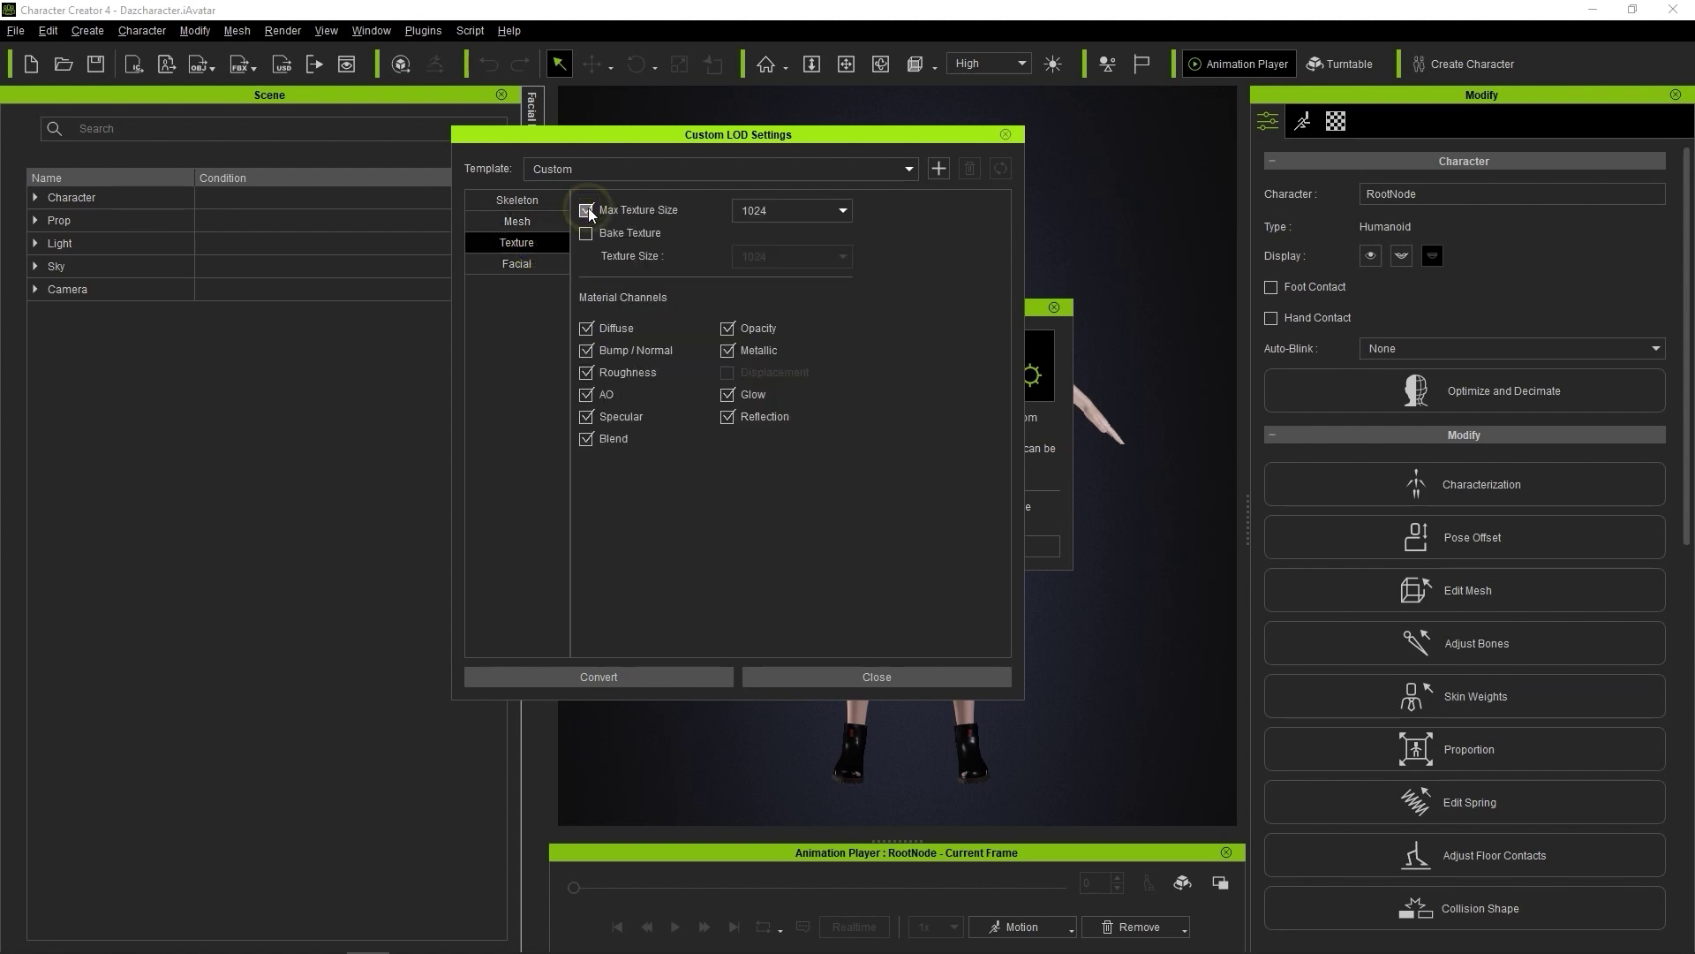
pyautogui.click(785, 210)
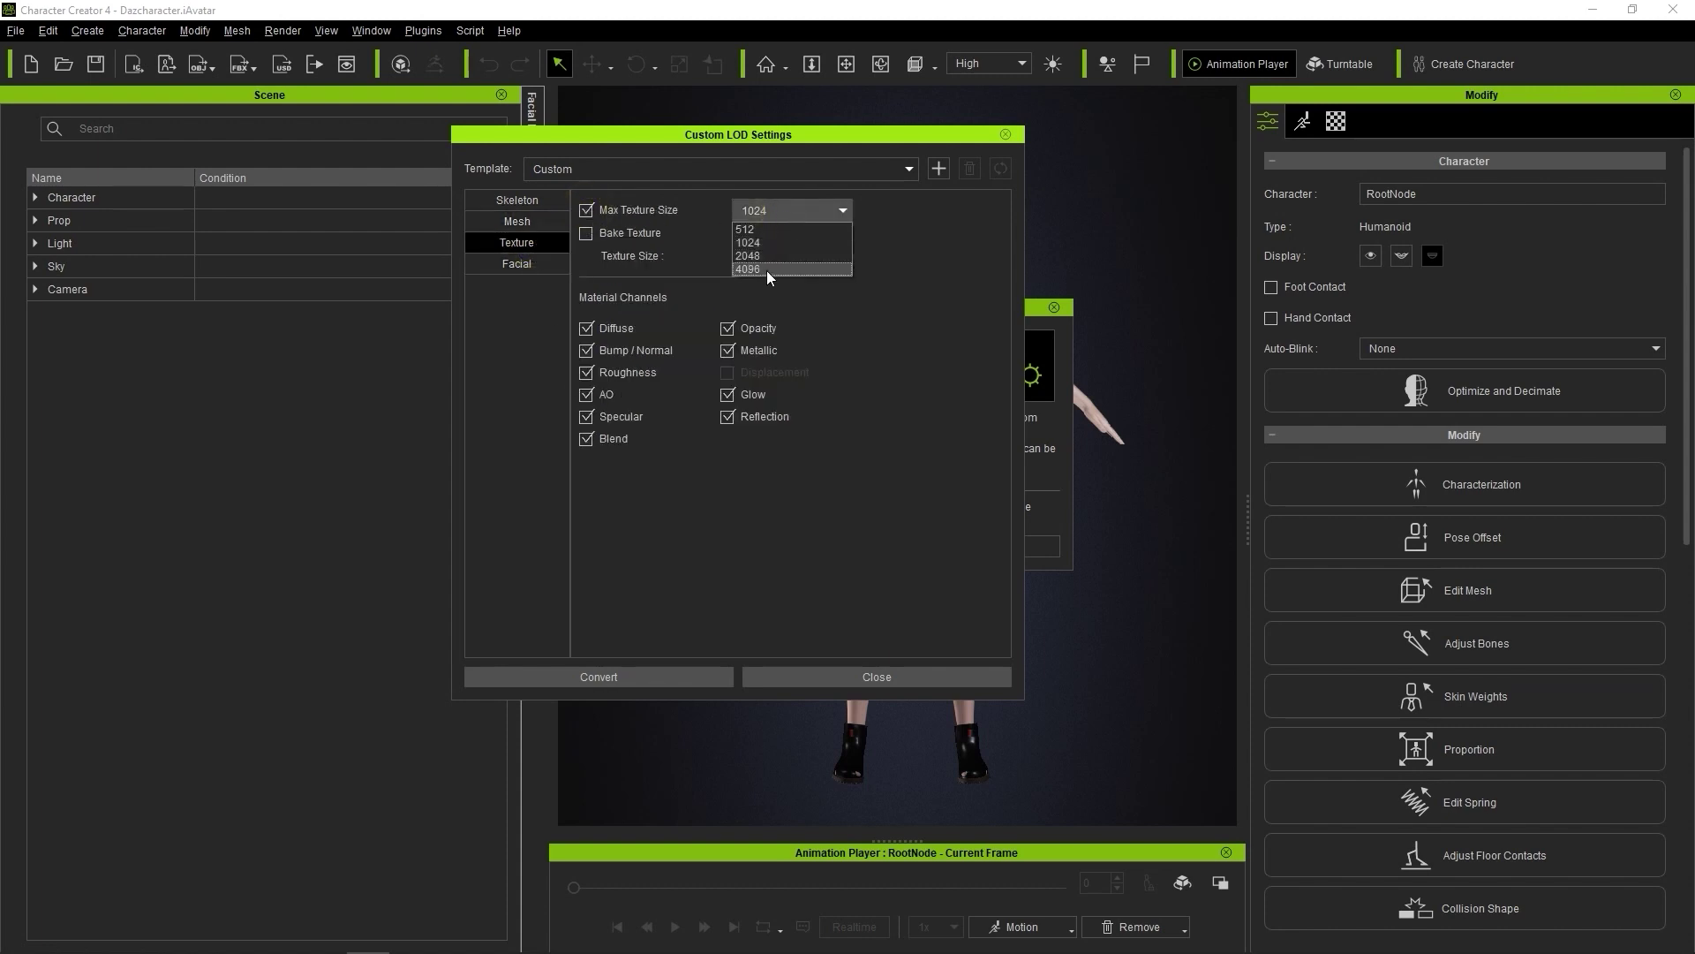
pyautogui.click(761, 242)
pyautogui.click(521, 265)
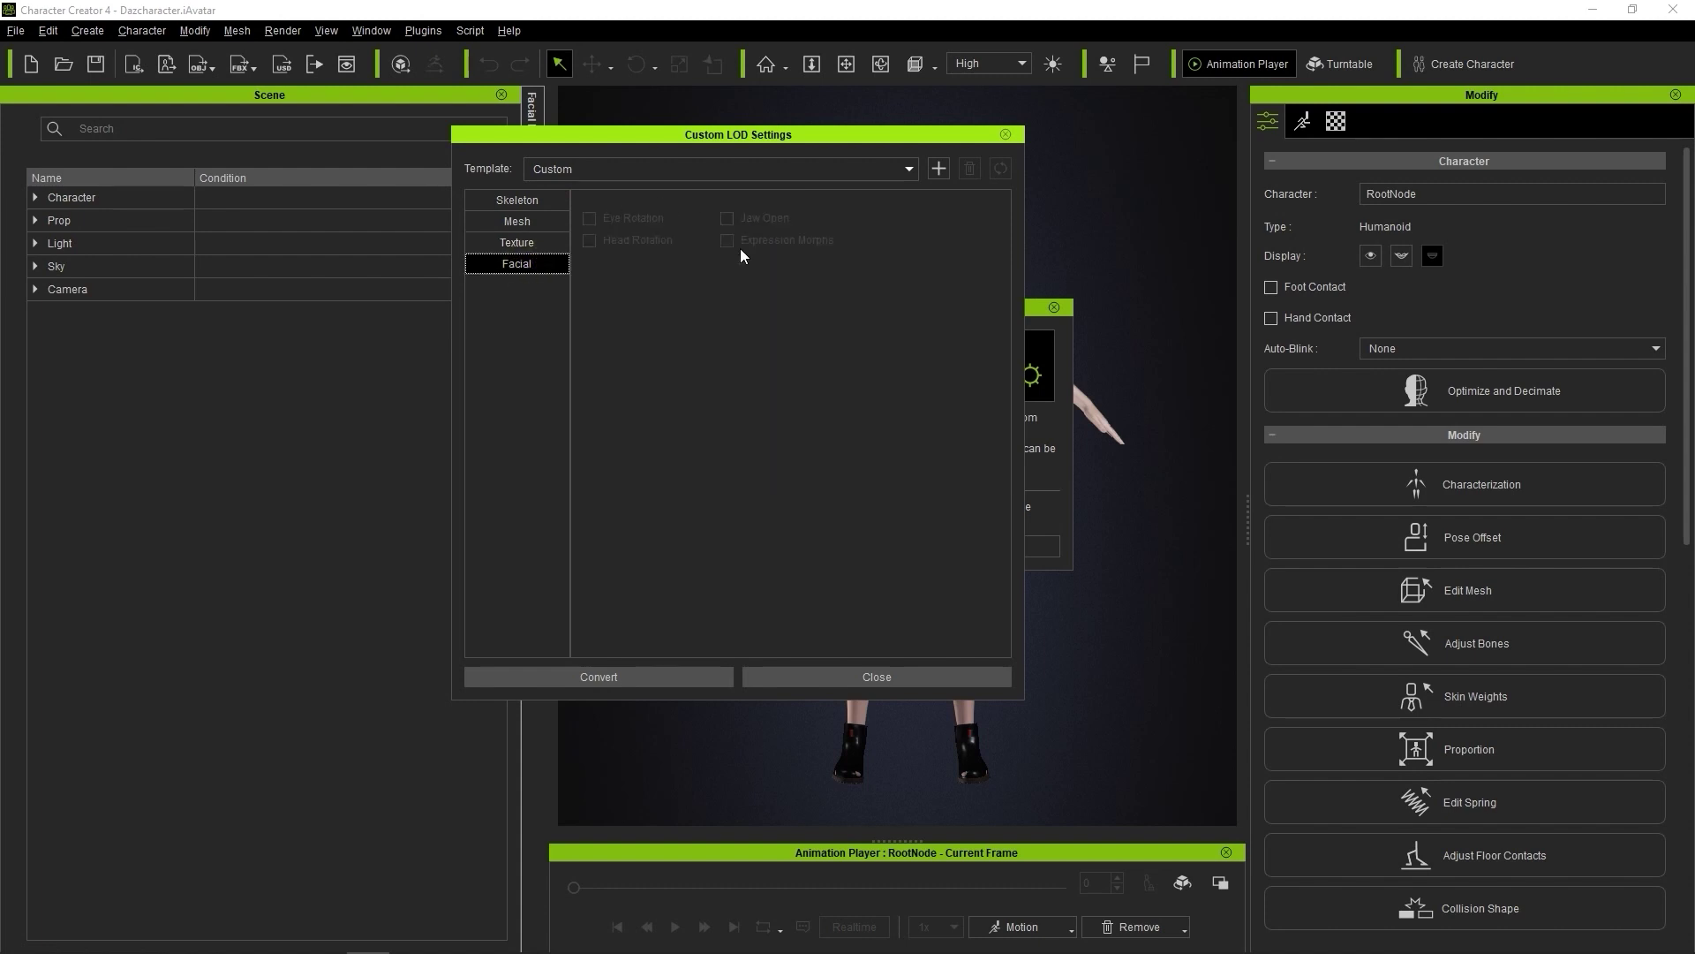
pyautogui.click(643, 678)
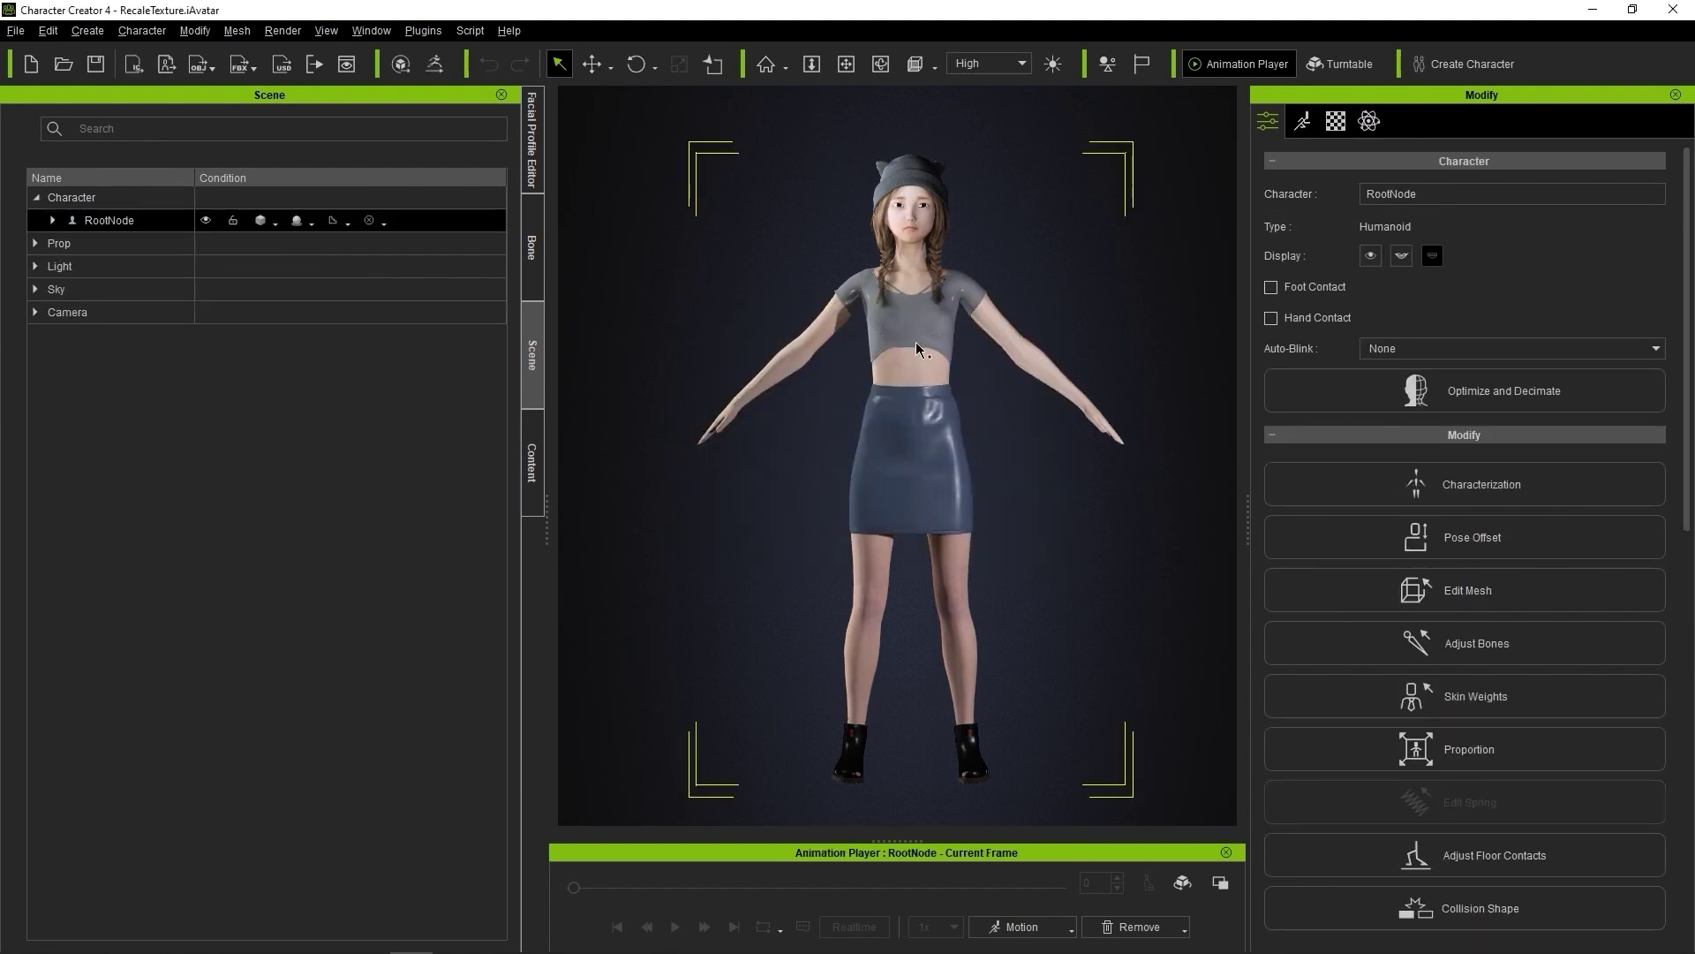
# Step: Zoom in on the skirt, view the face from a three-quarter angle, then reframe the whole body
pyautogui.moveTo(914, 349); pyautogui.dragTo(335, 551, button='right')
pyautogui.press('q')
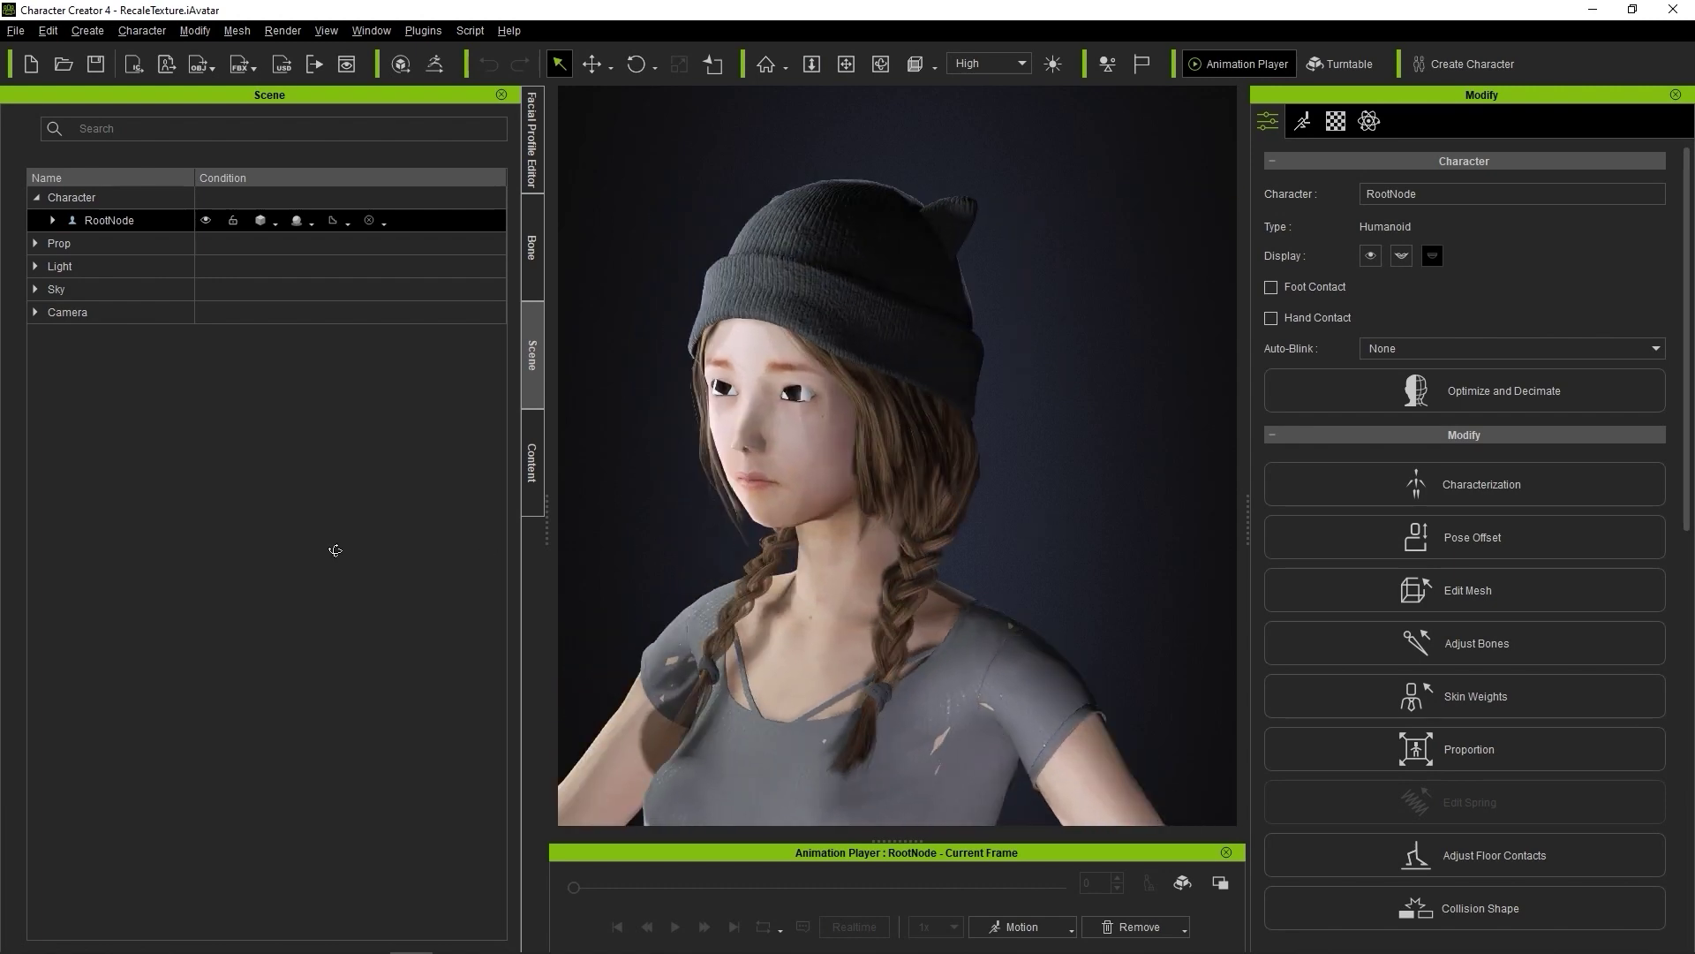
pyautogui.press('f')
pyautogui.click(1021, 927)
# Step: Apply the Walk_F motion, preview the walk, then pause and return to the first frame
pyautogui.moveTo(1042, 666)
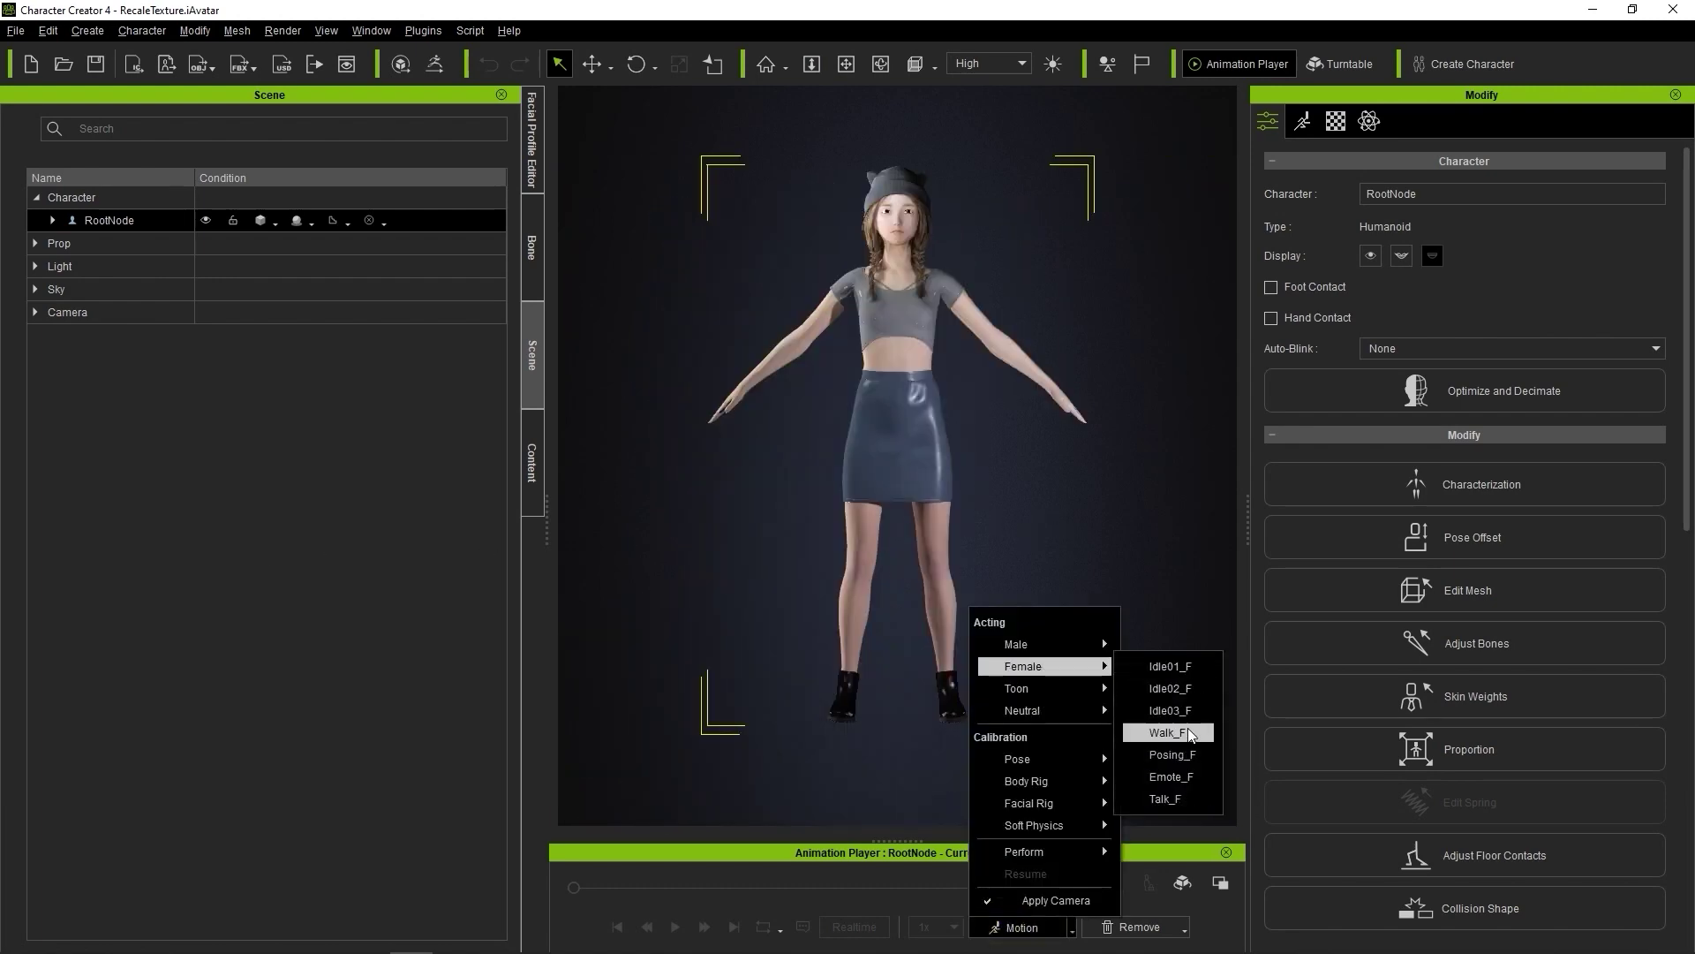
pyautogui.click(1169, 733)
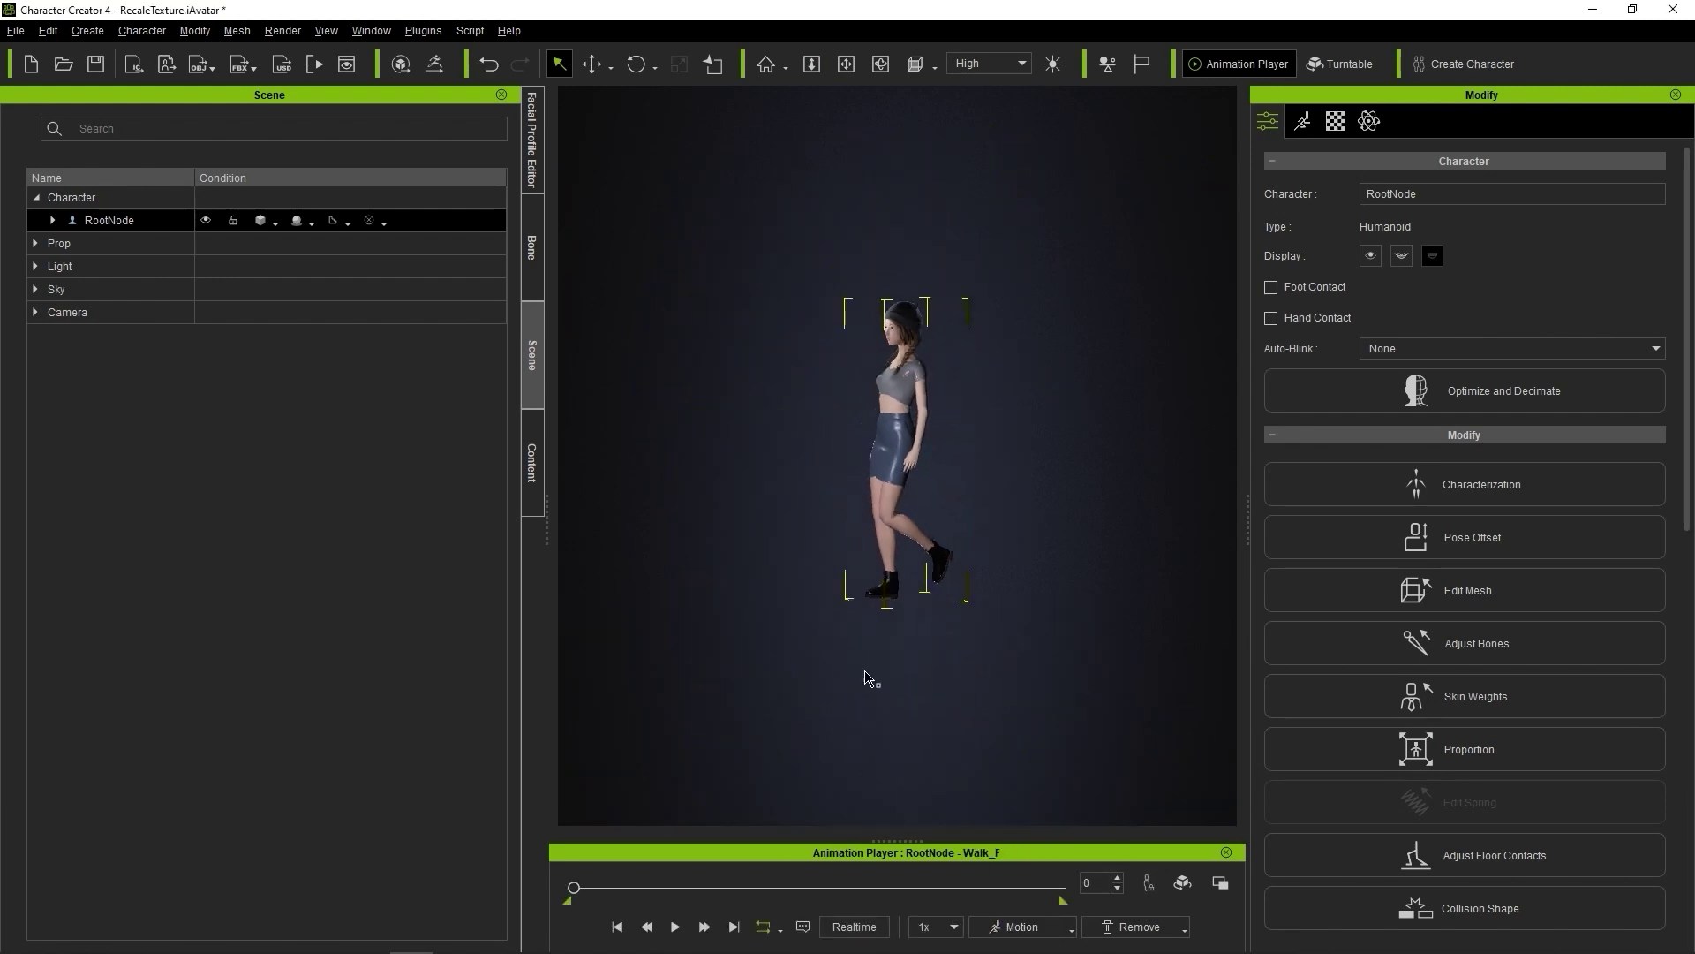
pyautogui.moveTo(839, 579); pyautogui.dragTo(1430, 580, button='right')
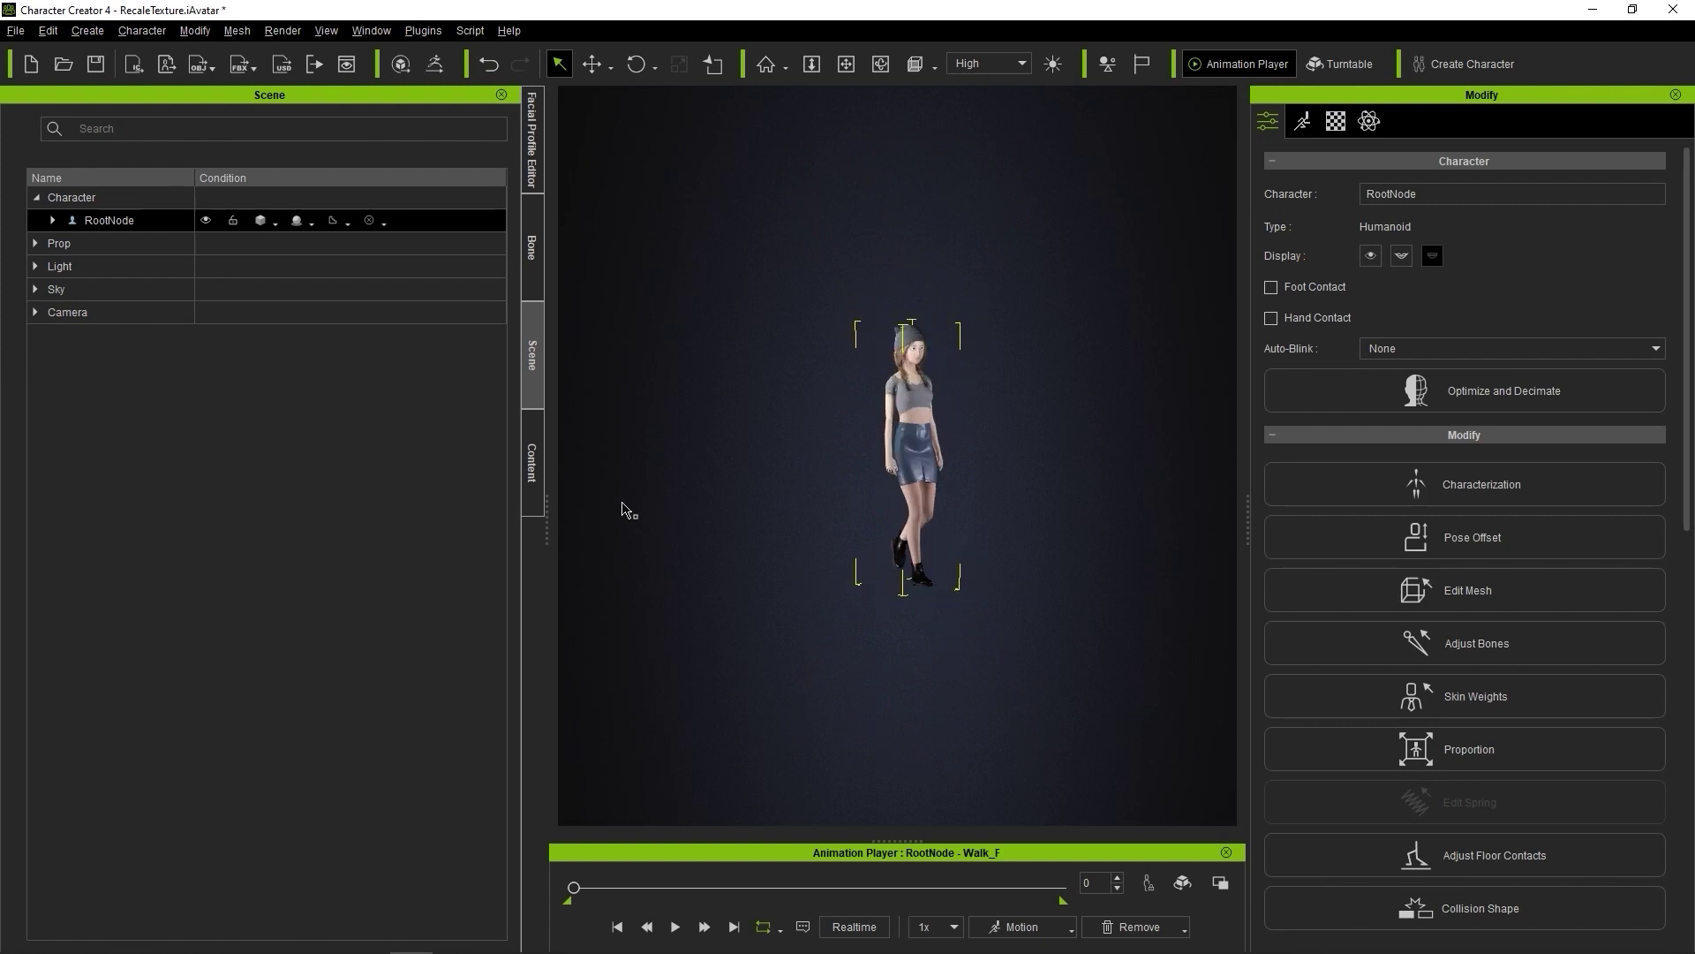
pyautogui.click(675, 927)
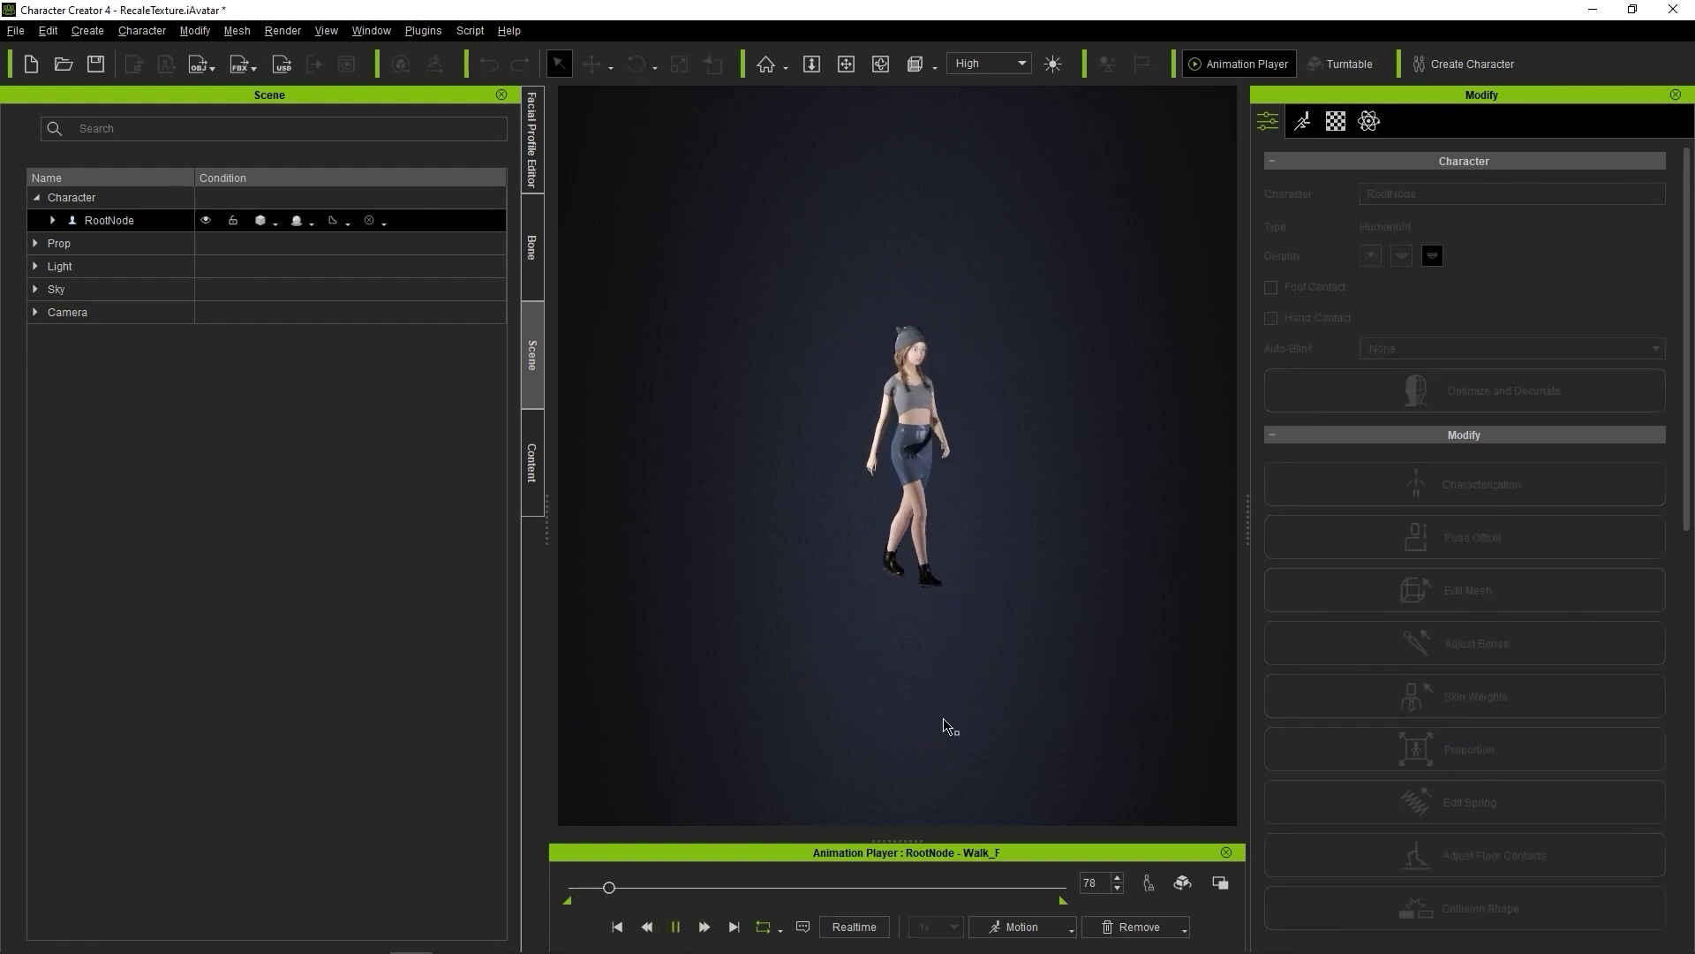
pyautogui.moveTo(943, 725); pyautogui.dragTo(1056, 707, button='right')
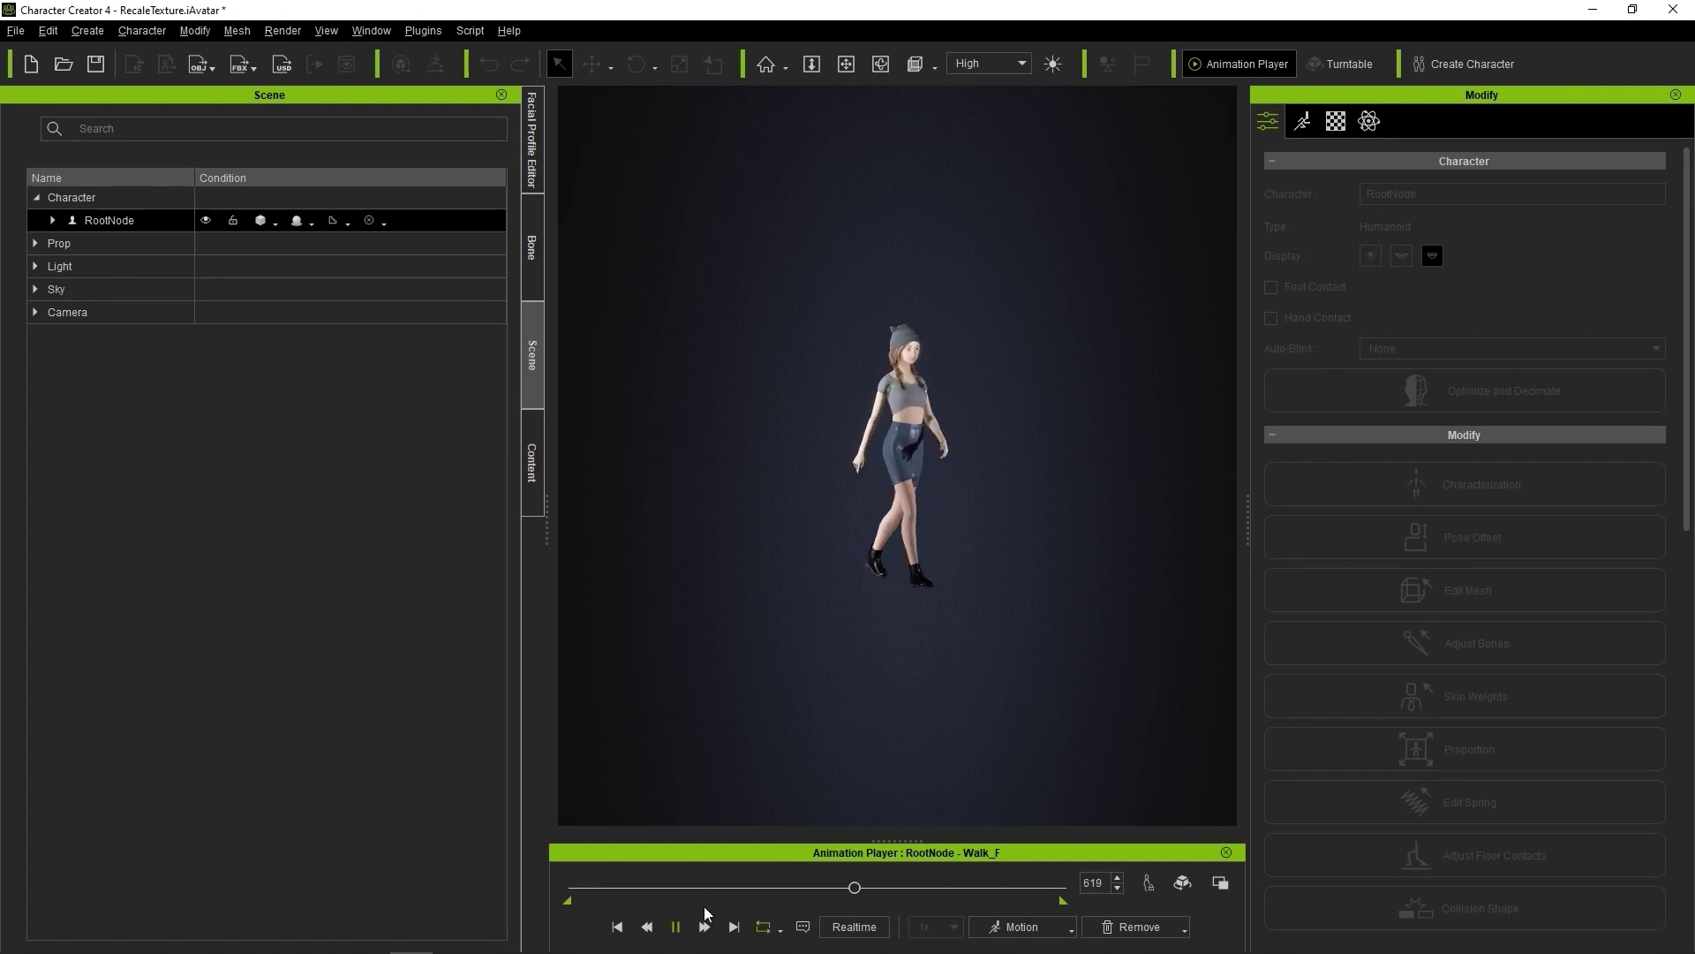
pyautogui.click(675, 926)
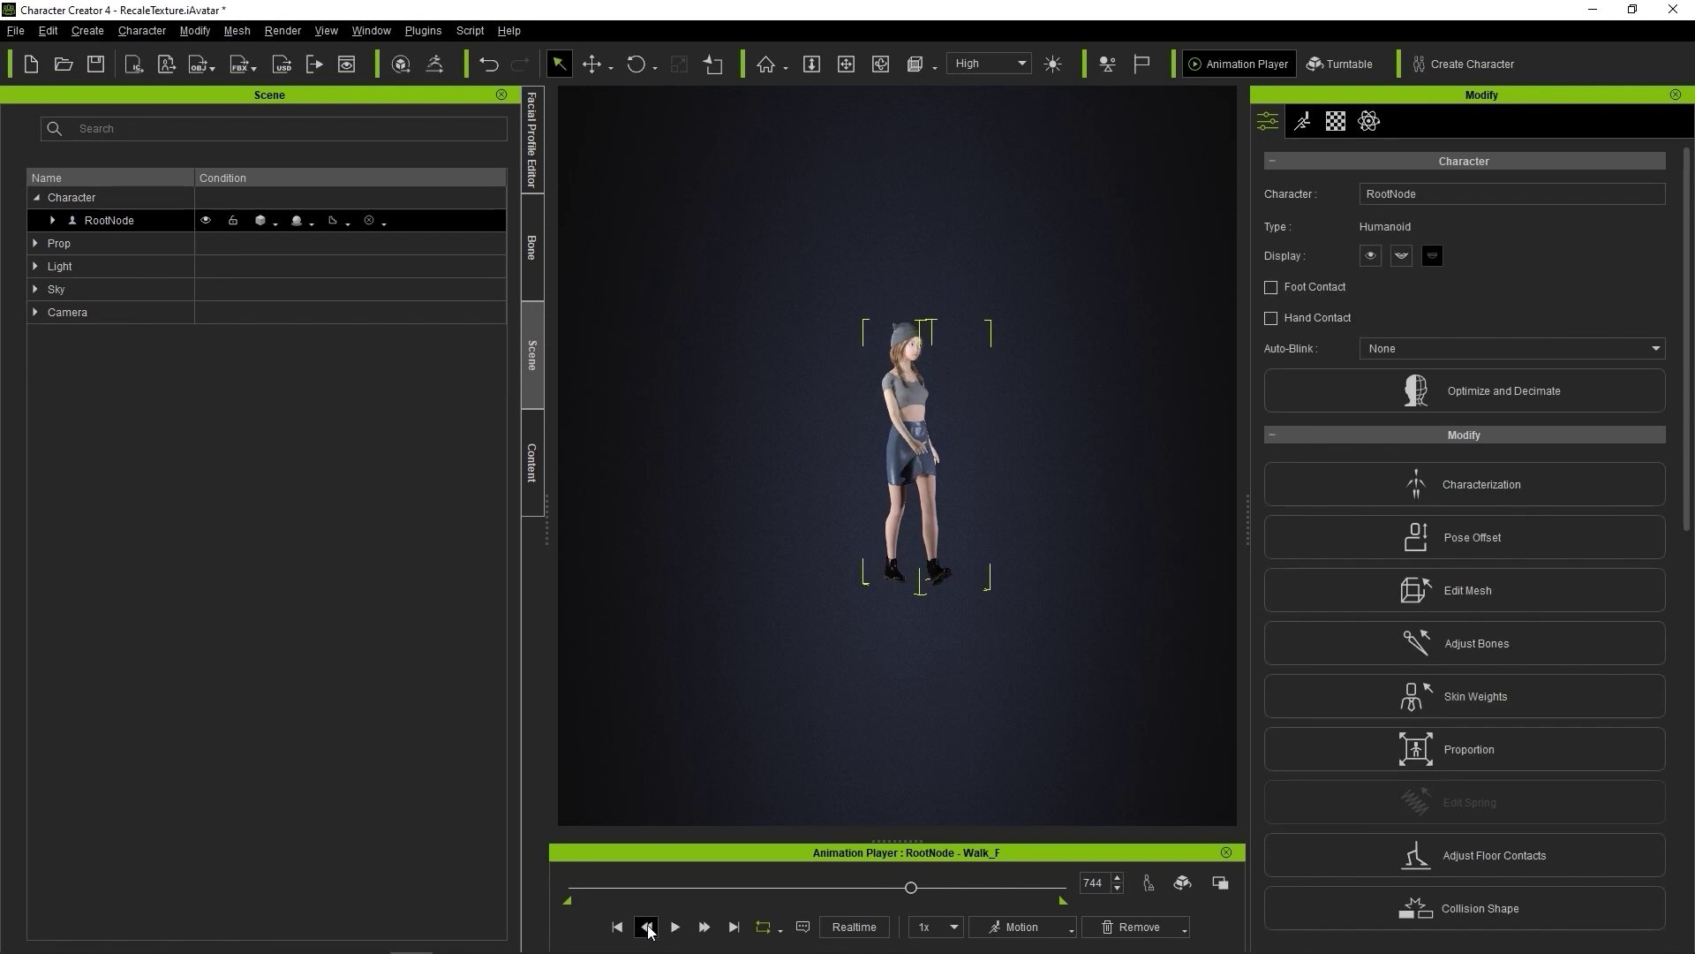
pyautogui.click(617, 926)
pyautogui.press('f')
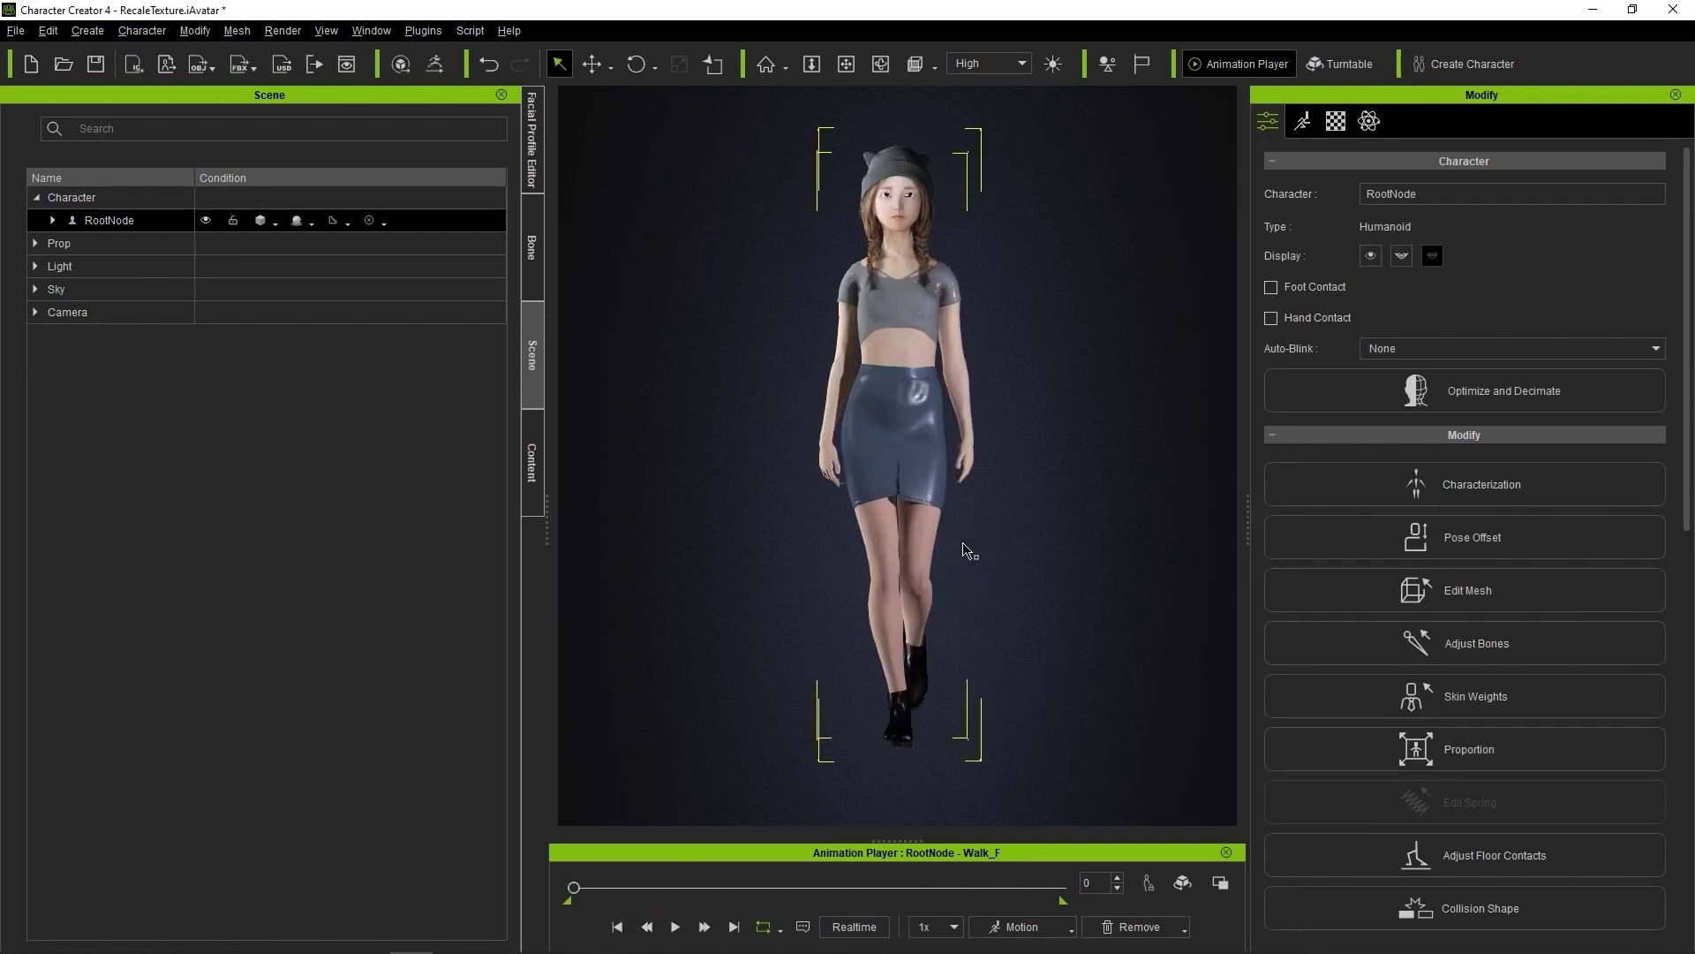
# Step: Save the character to the custom library as LOD.iAvatar and show the file in its folder
pyautogui.click(532, 462)
pyautogui.click(260, 914)
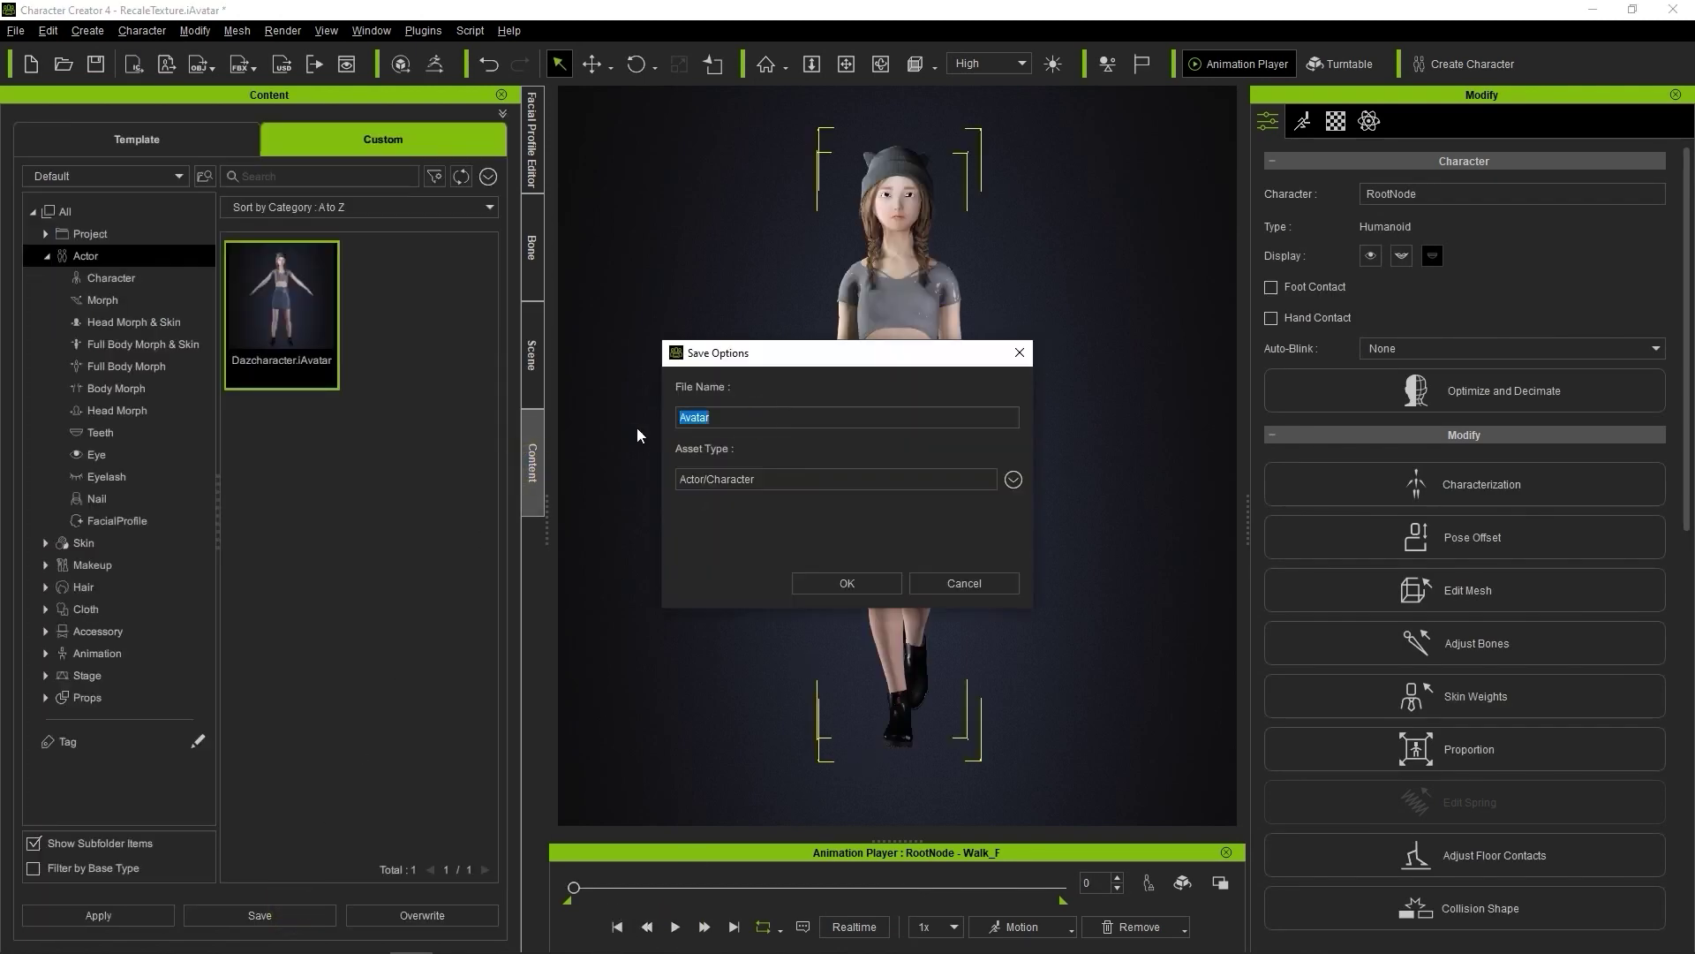
pyautogui.write('LOD')
pyautogui.click(843, 582)
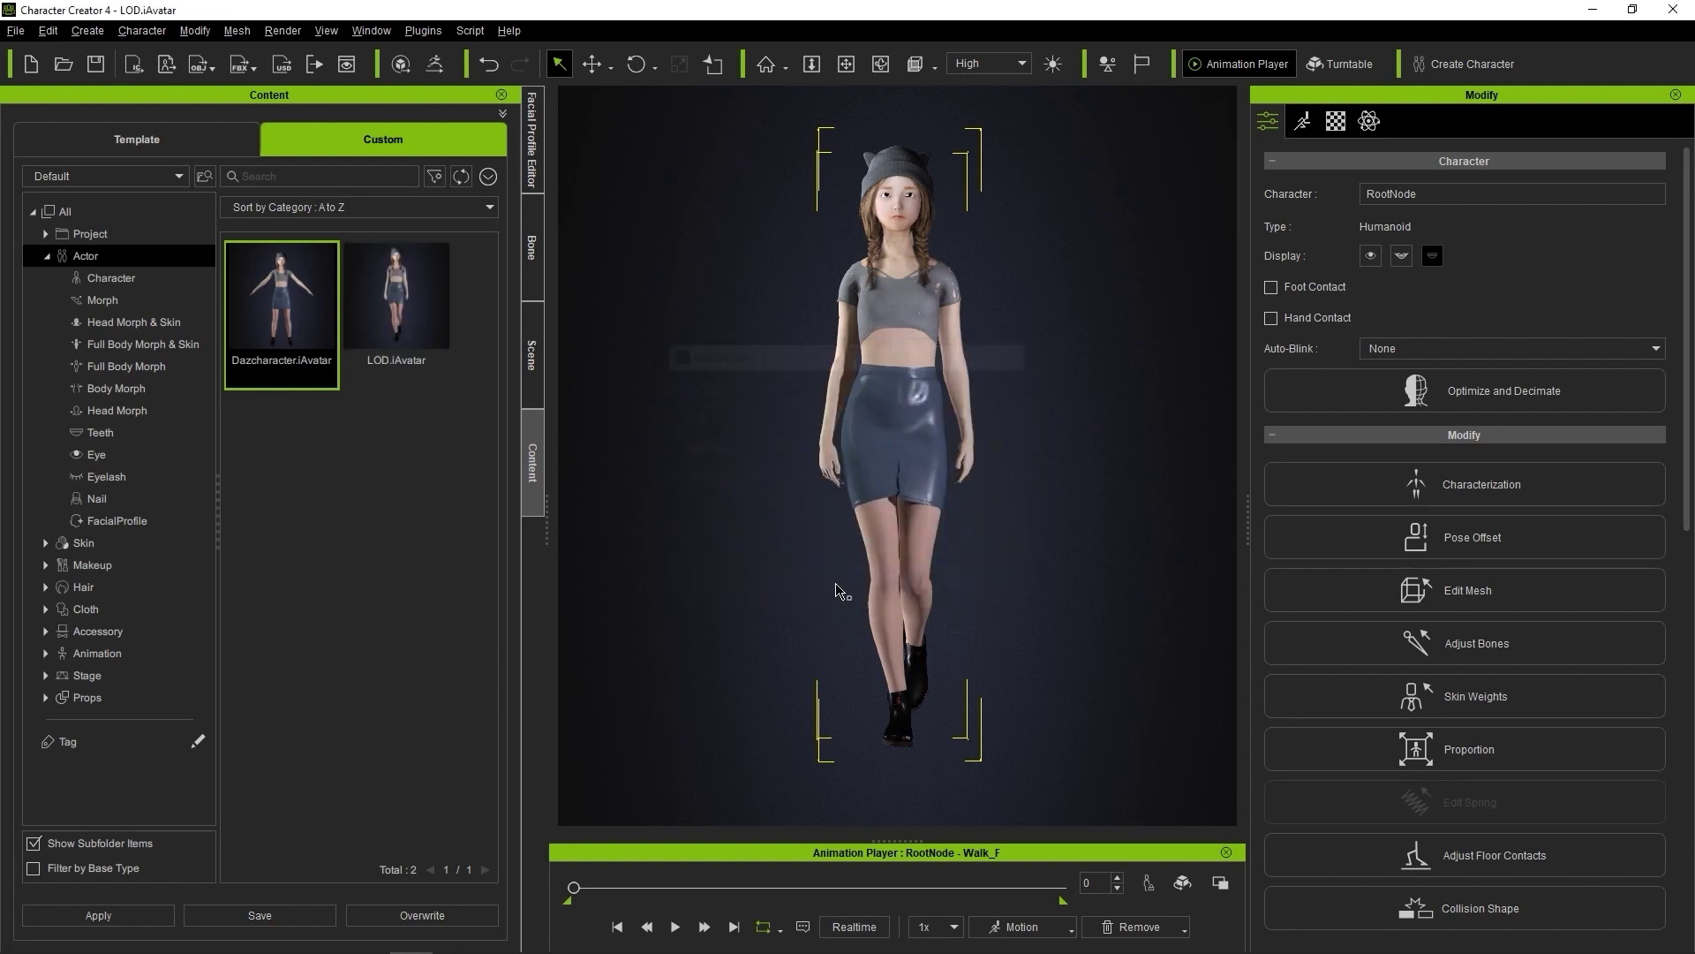
pyautogui.click(413, 340)
pyautogui.rightClick(372, 327)
pyautogui.click(431, 590)
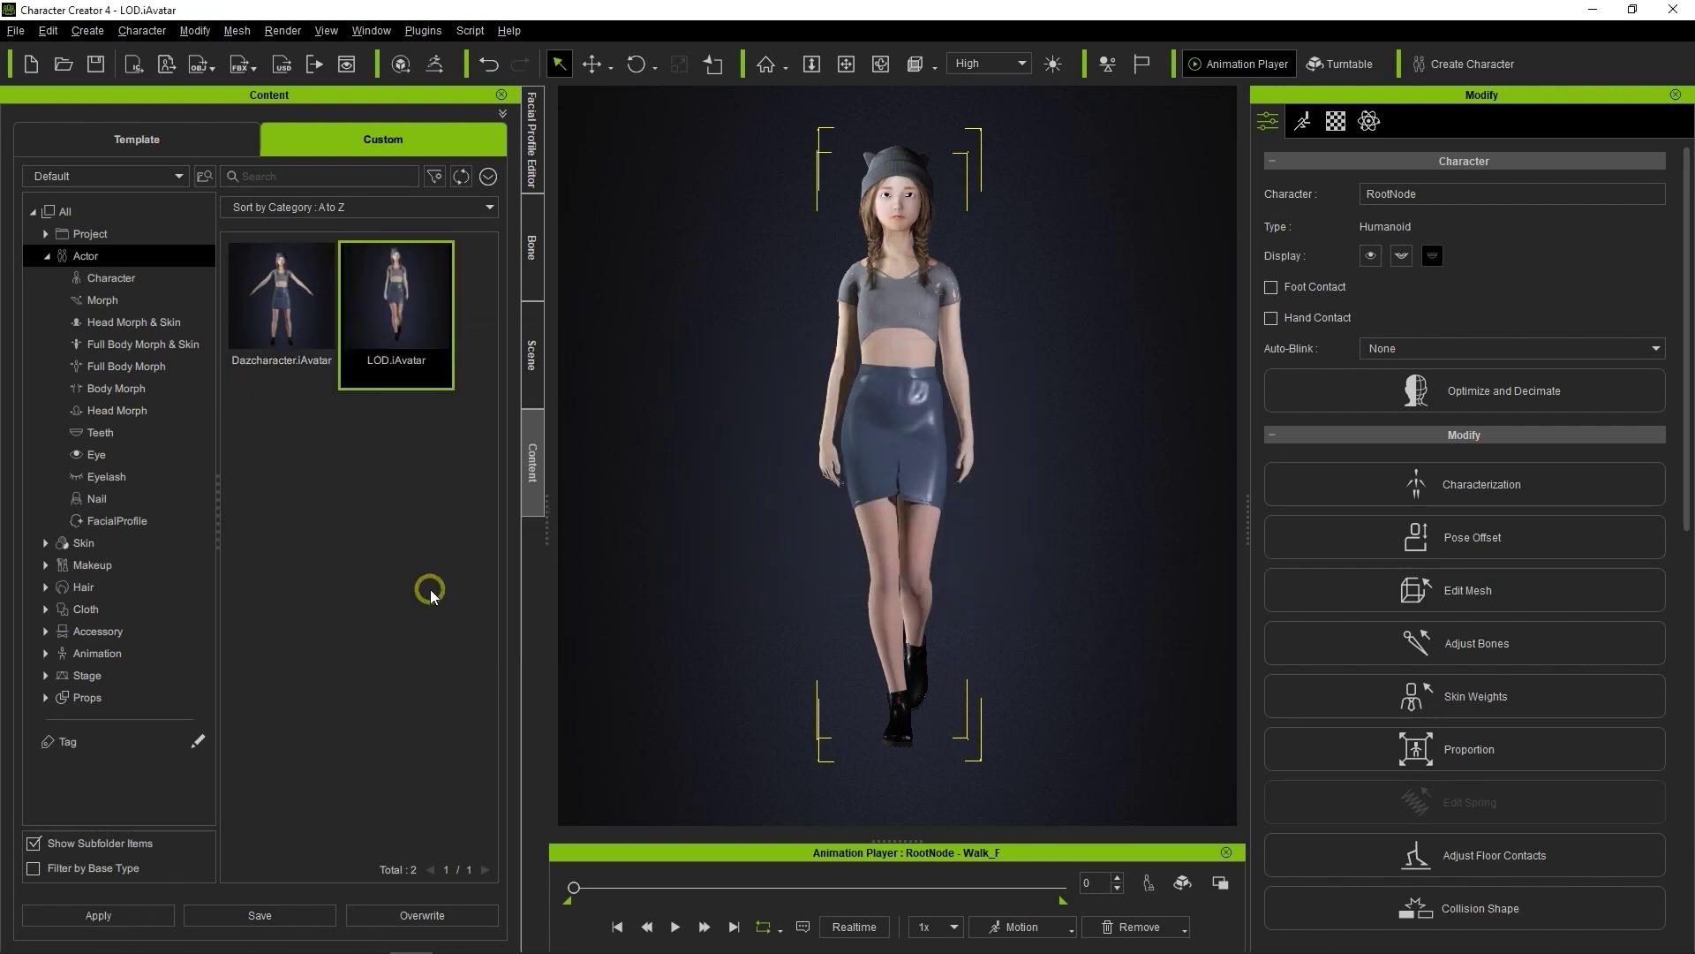
# Step: Open LOD.iAvatar's properties and compare its 51.8 MB size with Dazcharacter's 181 MB
pyautogui.rightClick(569, 342)
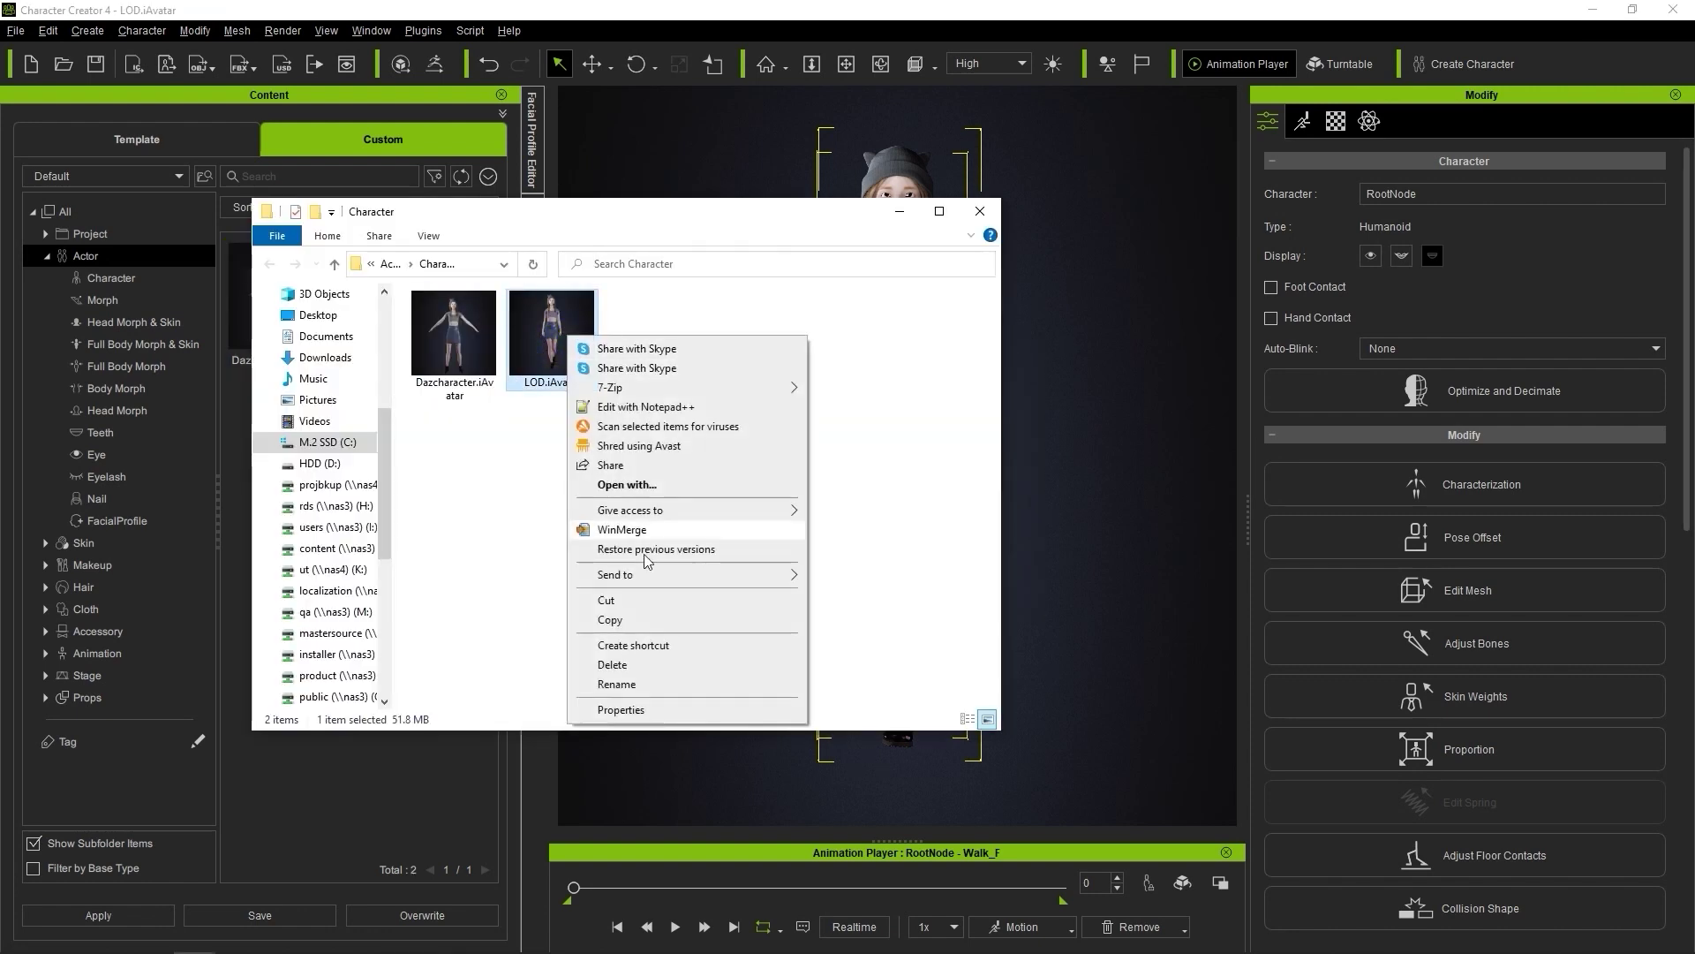
pyautogui.click(619, 712)
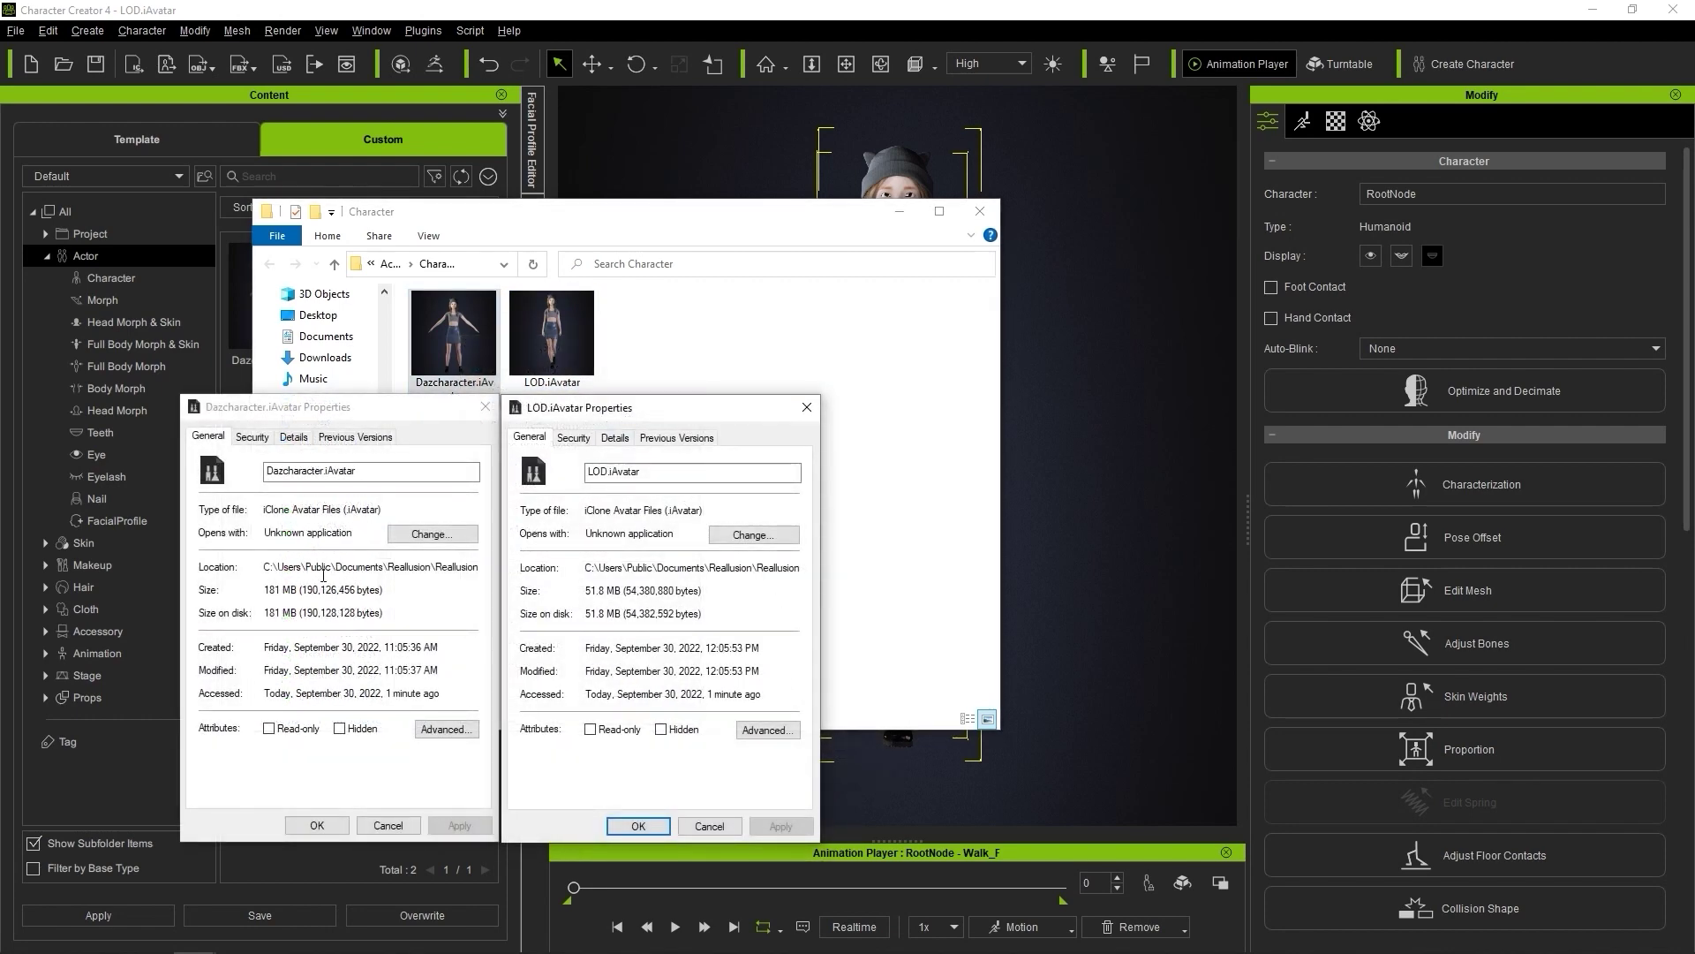
pyautogui.moveTo(265, 589); pyautogui.dragTo(296, 590)
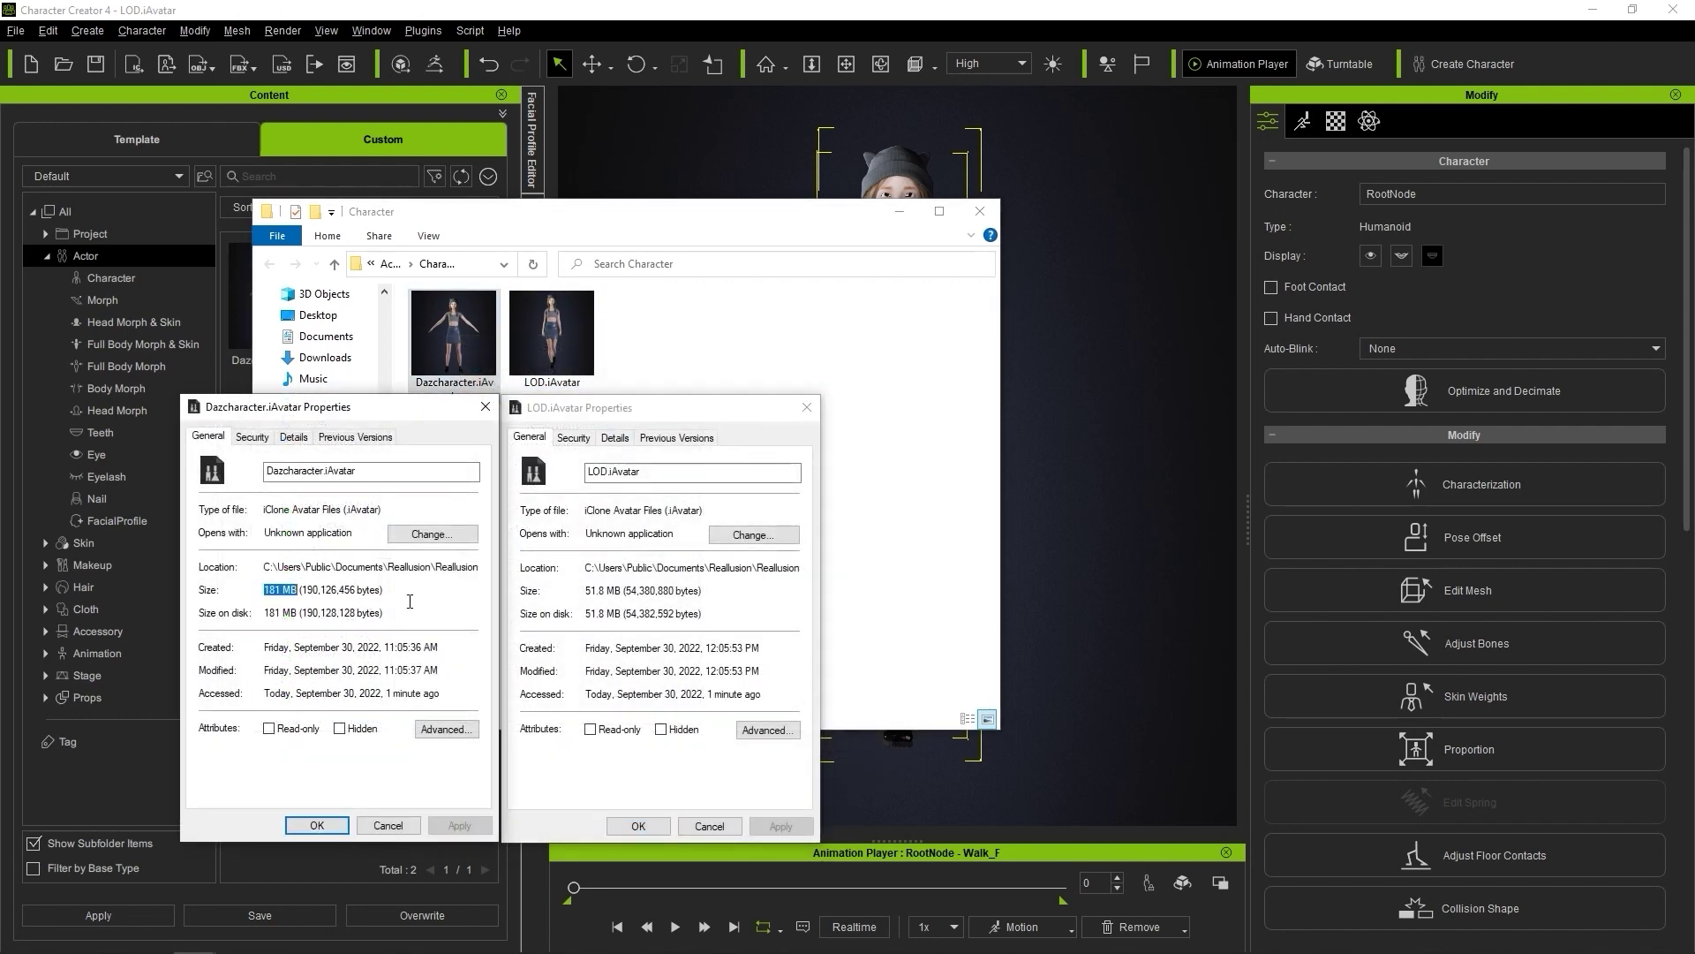
pyautogui.moveTo(586, 590); pyautogui.dragTo(619, 590)
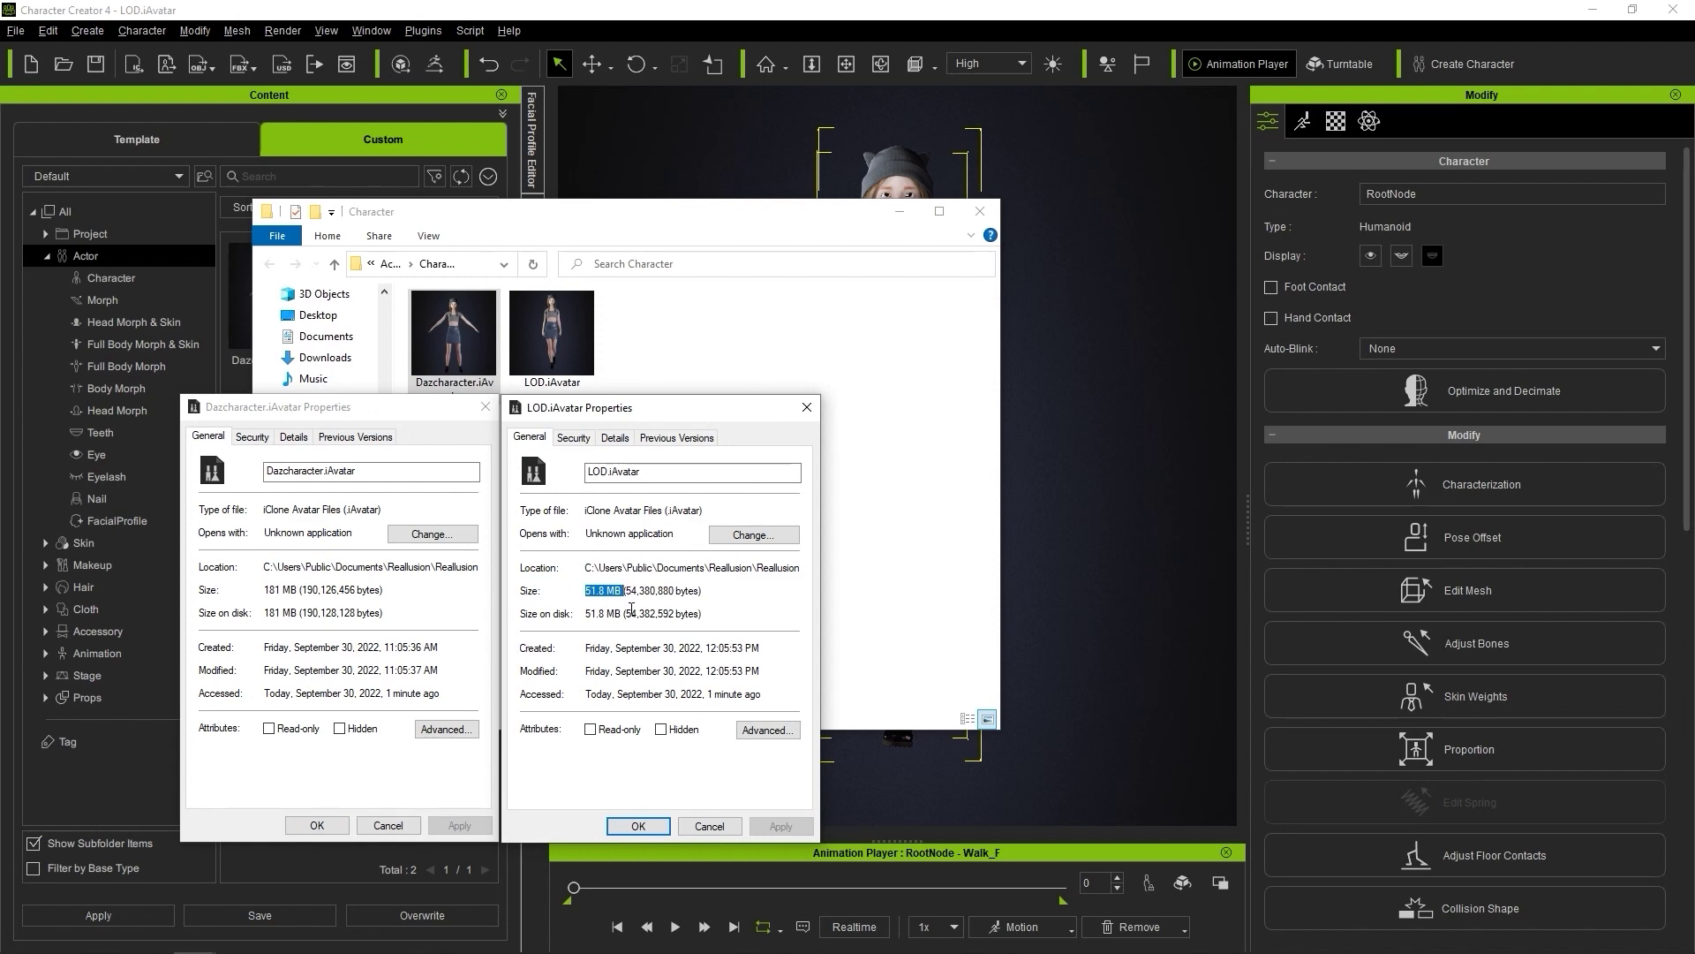